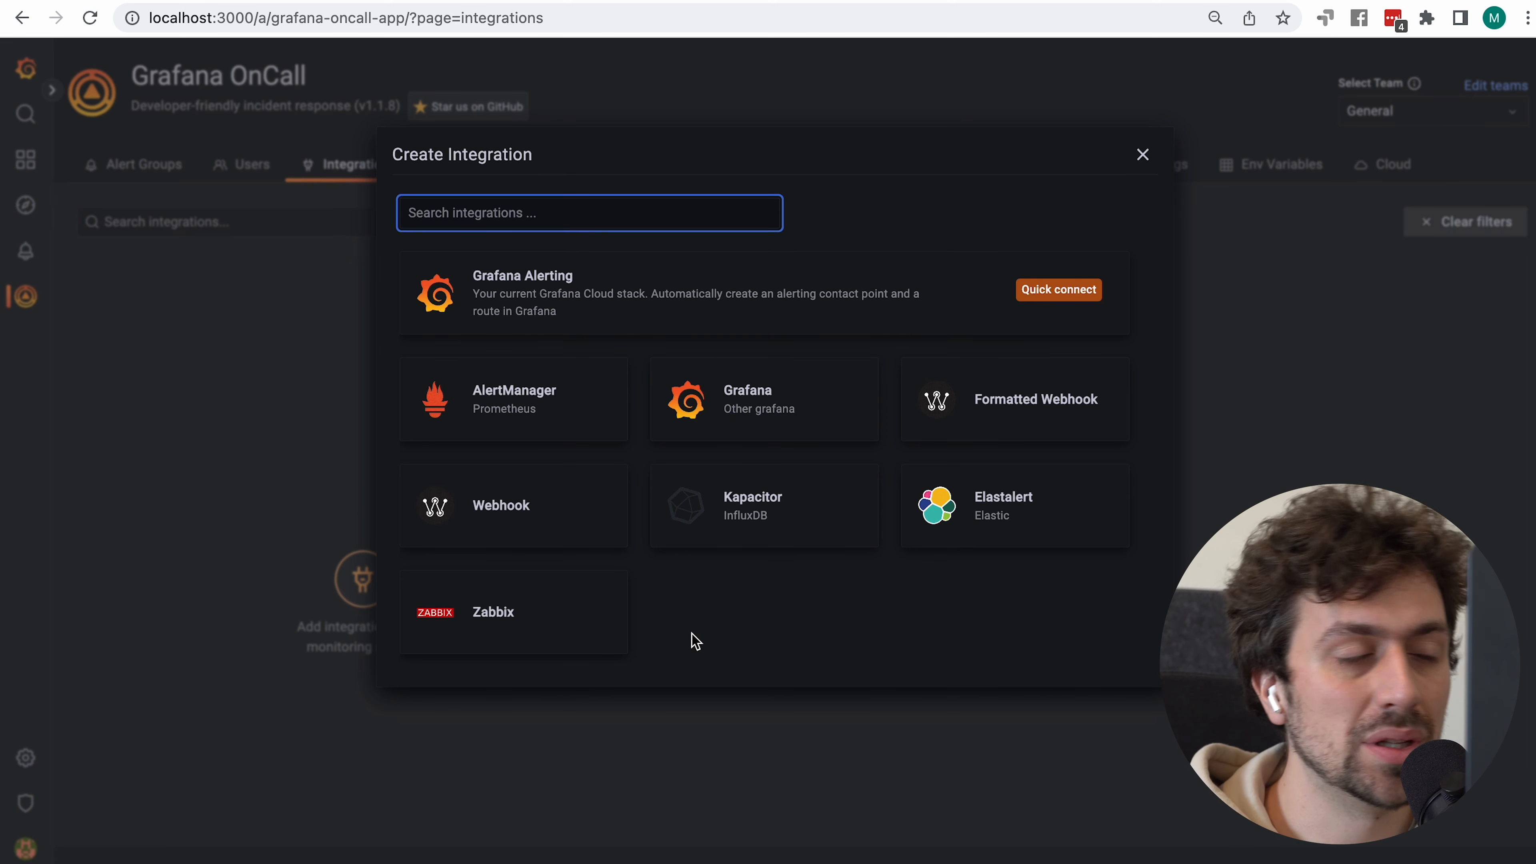
Create a plain Webhook integration and select its unique webhook URL for copying
{"action": "left_click", "coordinate": [489, 514]}
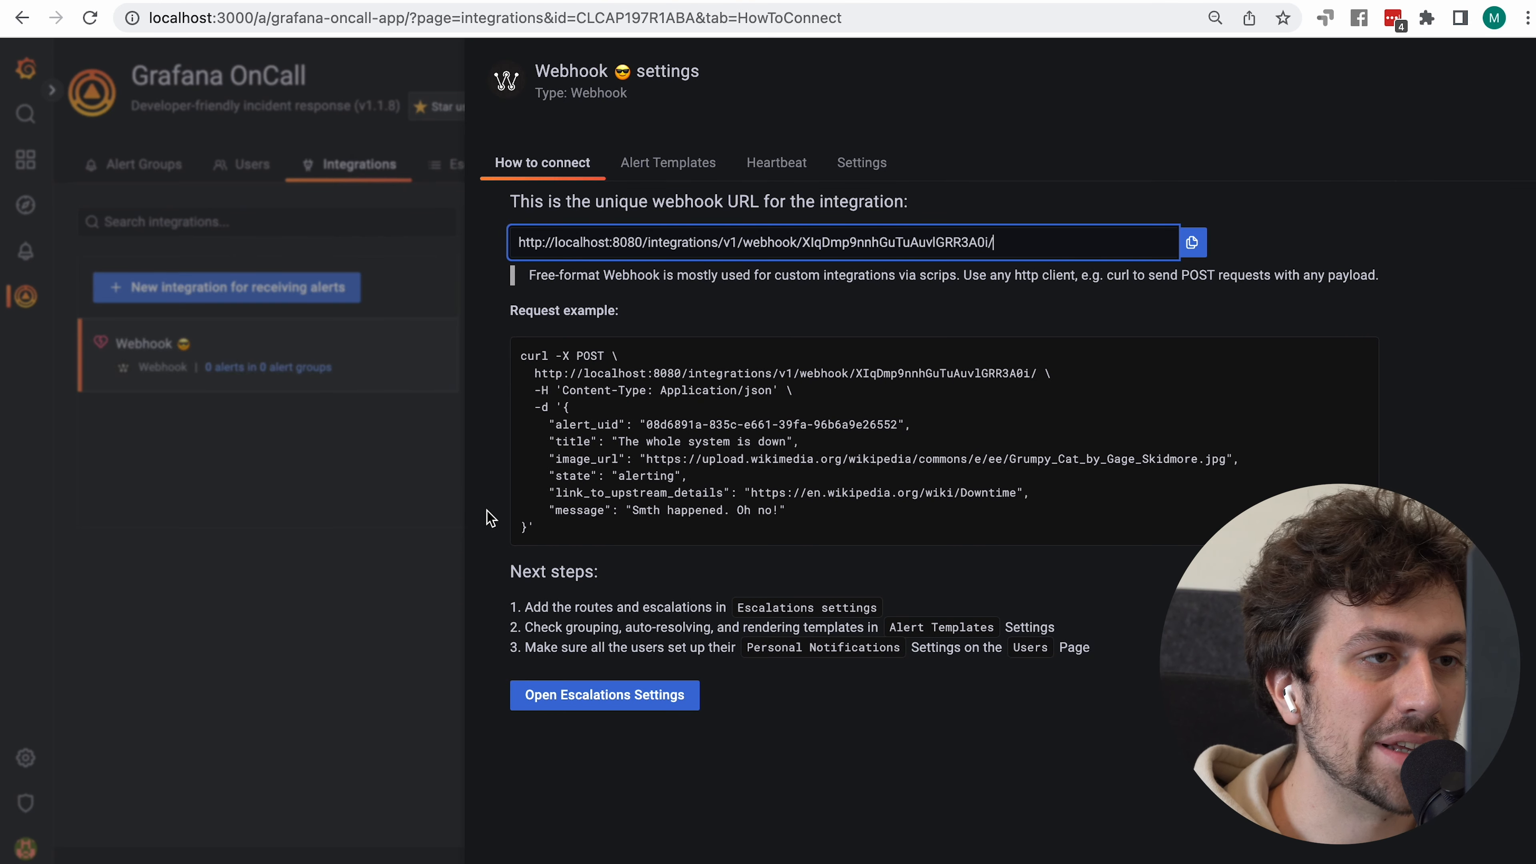
{"action": "double_click", "coordinate": [1019, 235]}
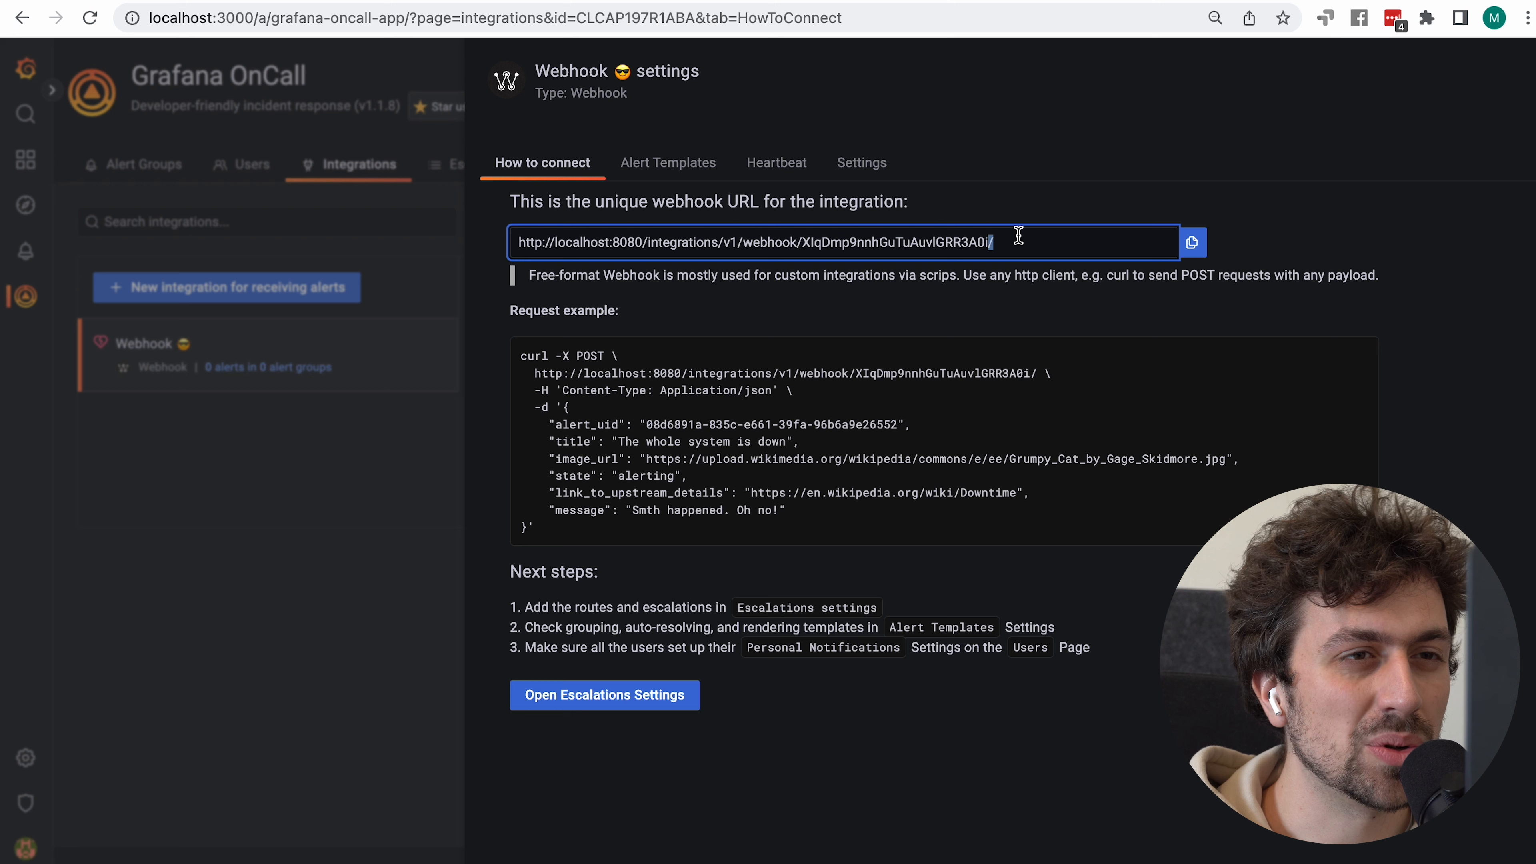
{"action": "triple_click", "coordinate": [1019, 236]}
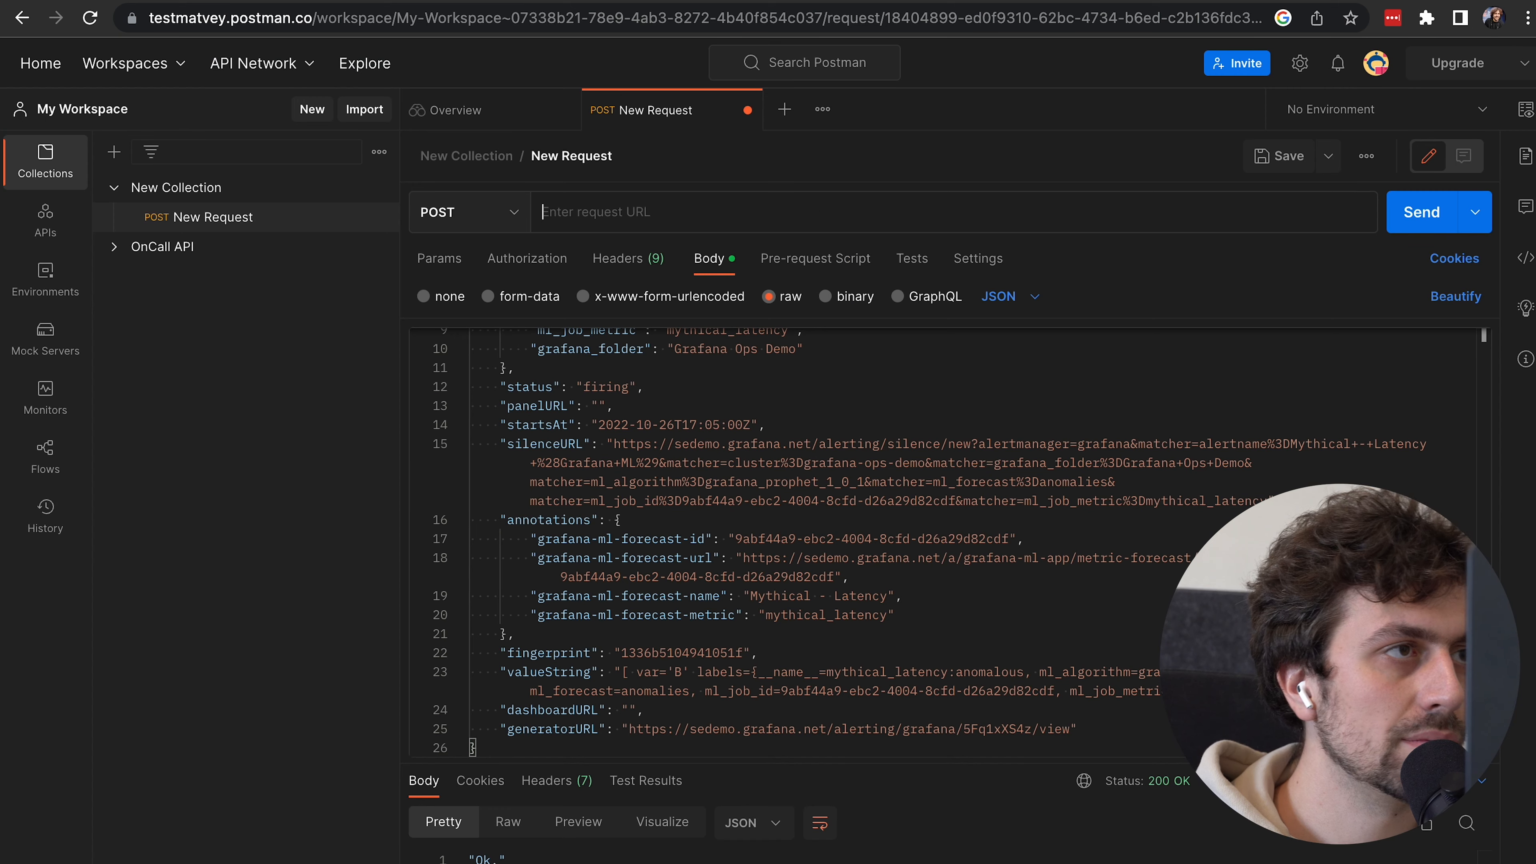
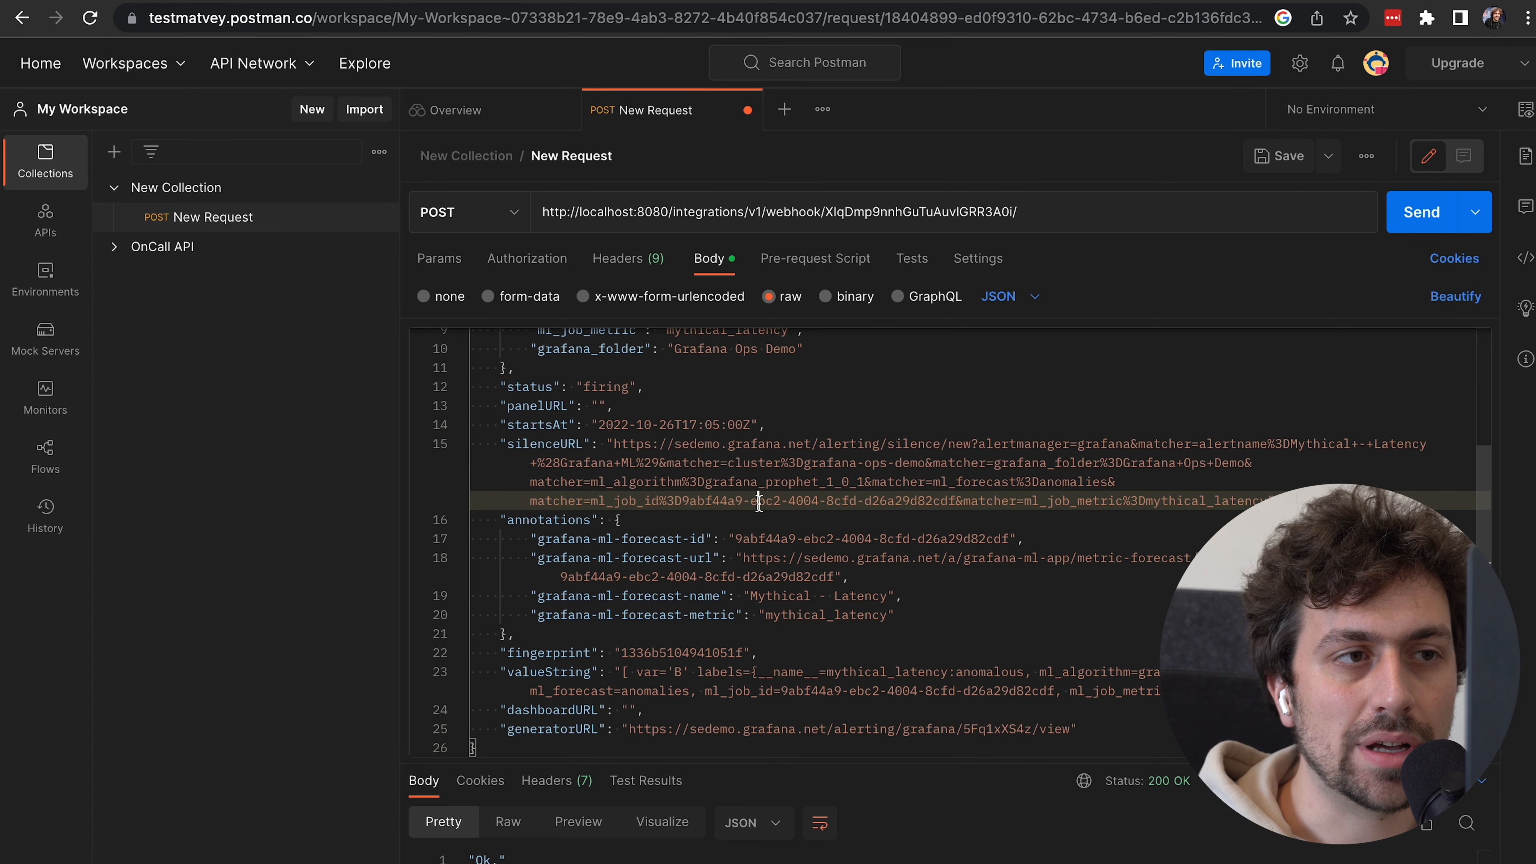
POST the sample alert JSON from Postman to the webhook URL, then return to OnCall
{"action": "scroll", "coordinate": [756, 501], "scroll_direction": "up", "scroll_amount": 3}
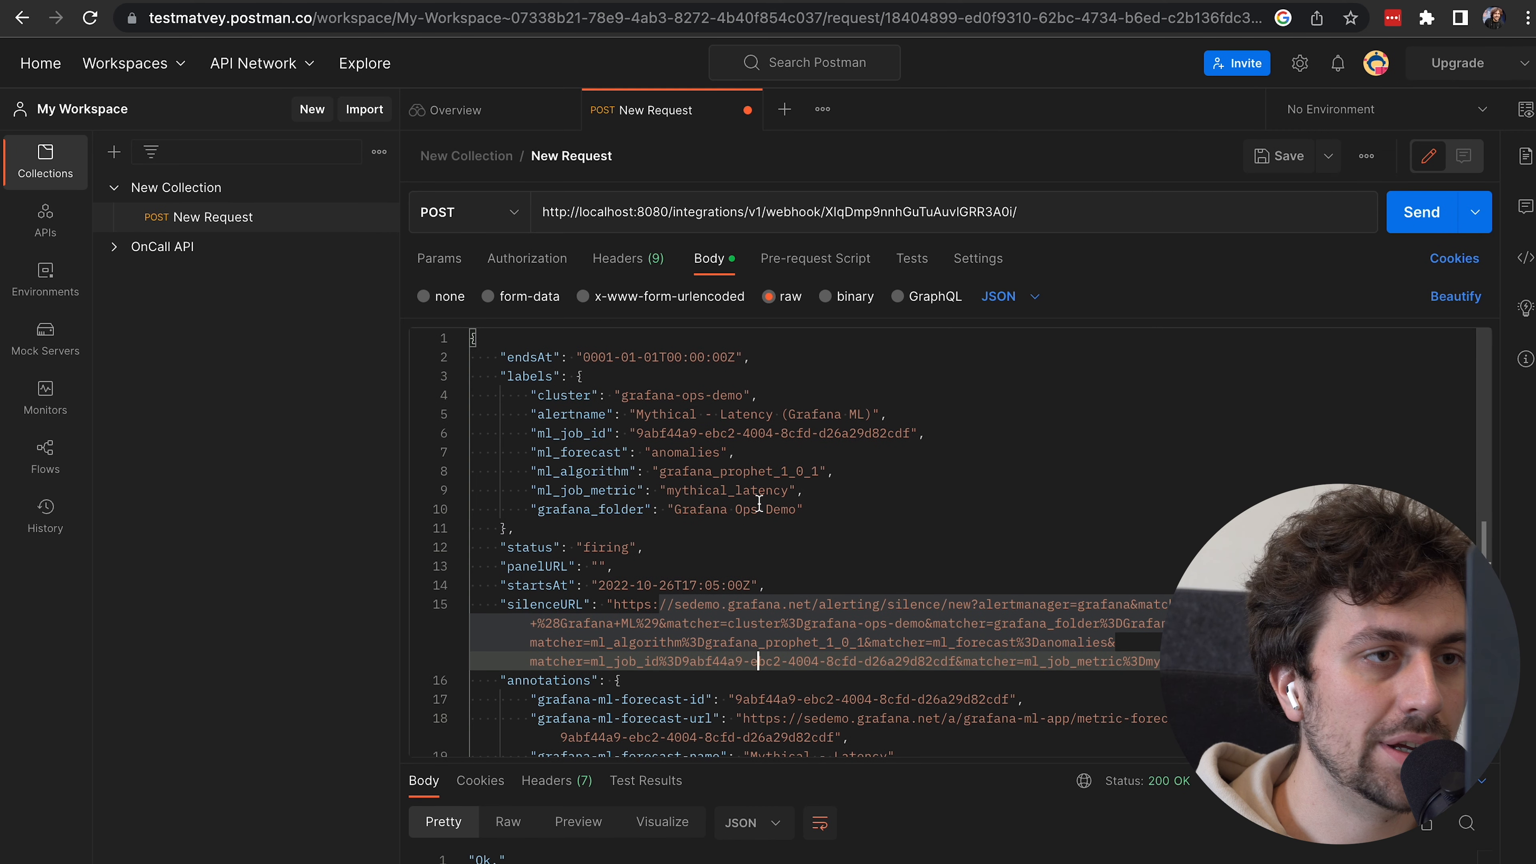
{"action": "left_click", "coordinate": [847, 524]}
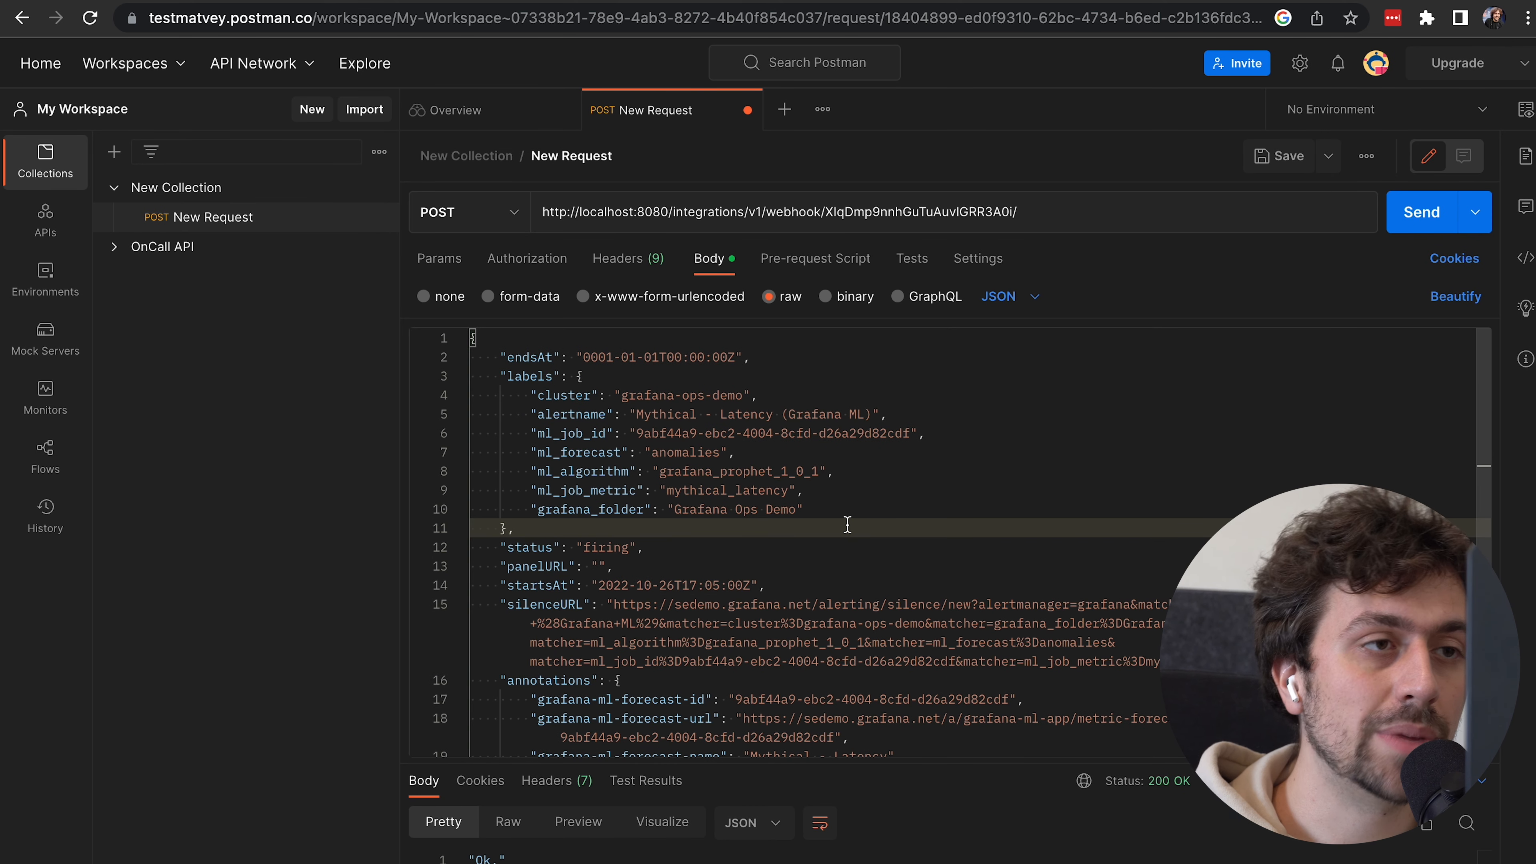
{"action": "left_click", "coordinate": [1419, 212]}
{"action": "key", "text": "super+grave"}
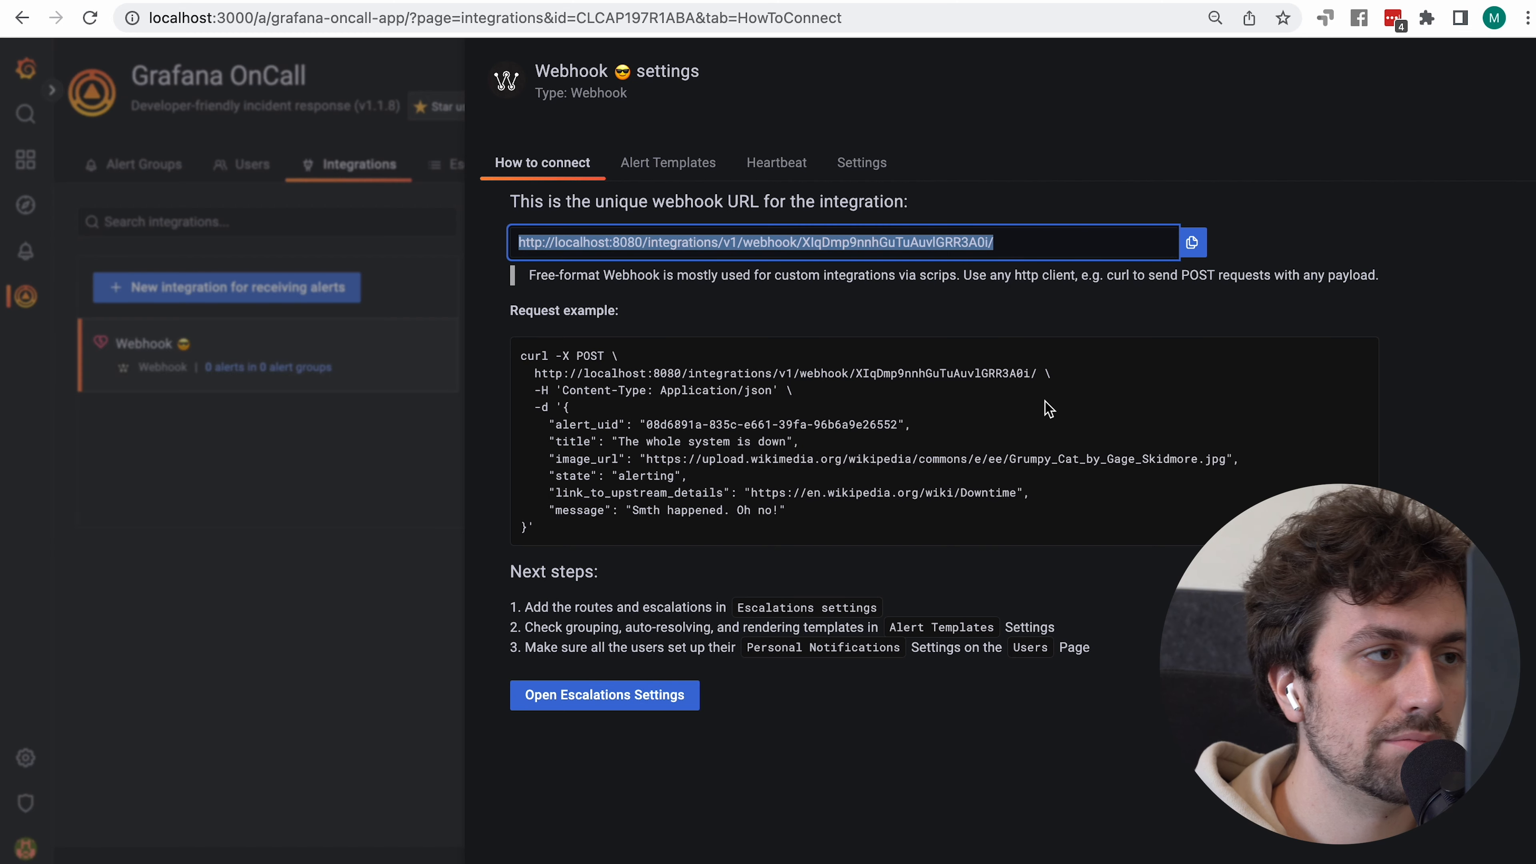
{"action": "left_click", "coordinate": [337, 604]}
Inspect the received alert's JSON payload in incident #5 under Alert Groups
{"action": "left_click", "coordinate": [128, 165]}
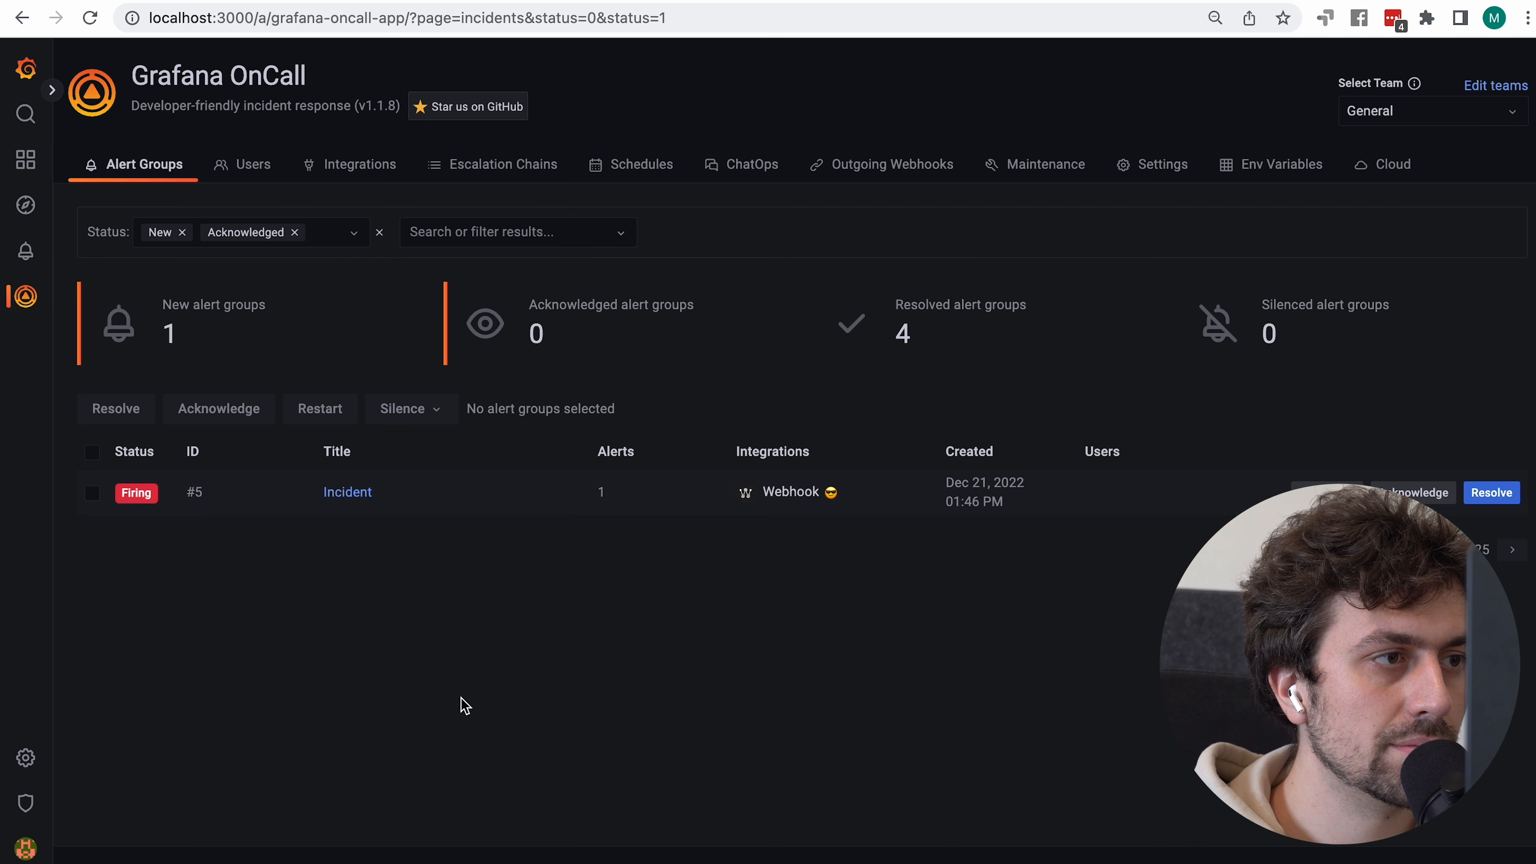
{"action": "left_click", "coordinate": [348, 493]}
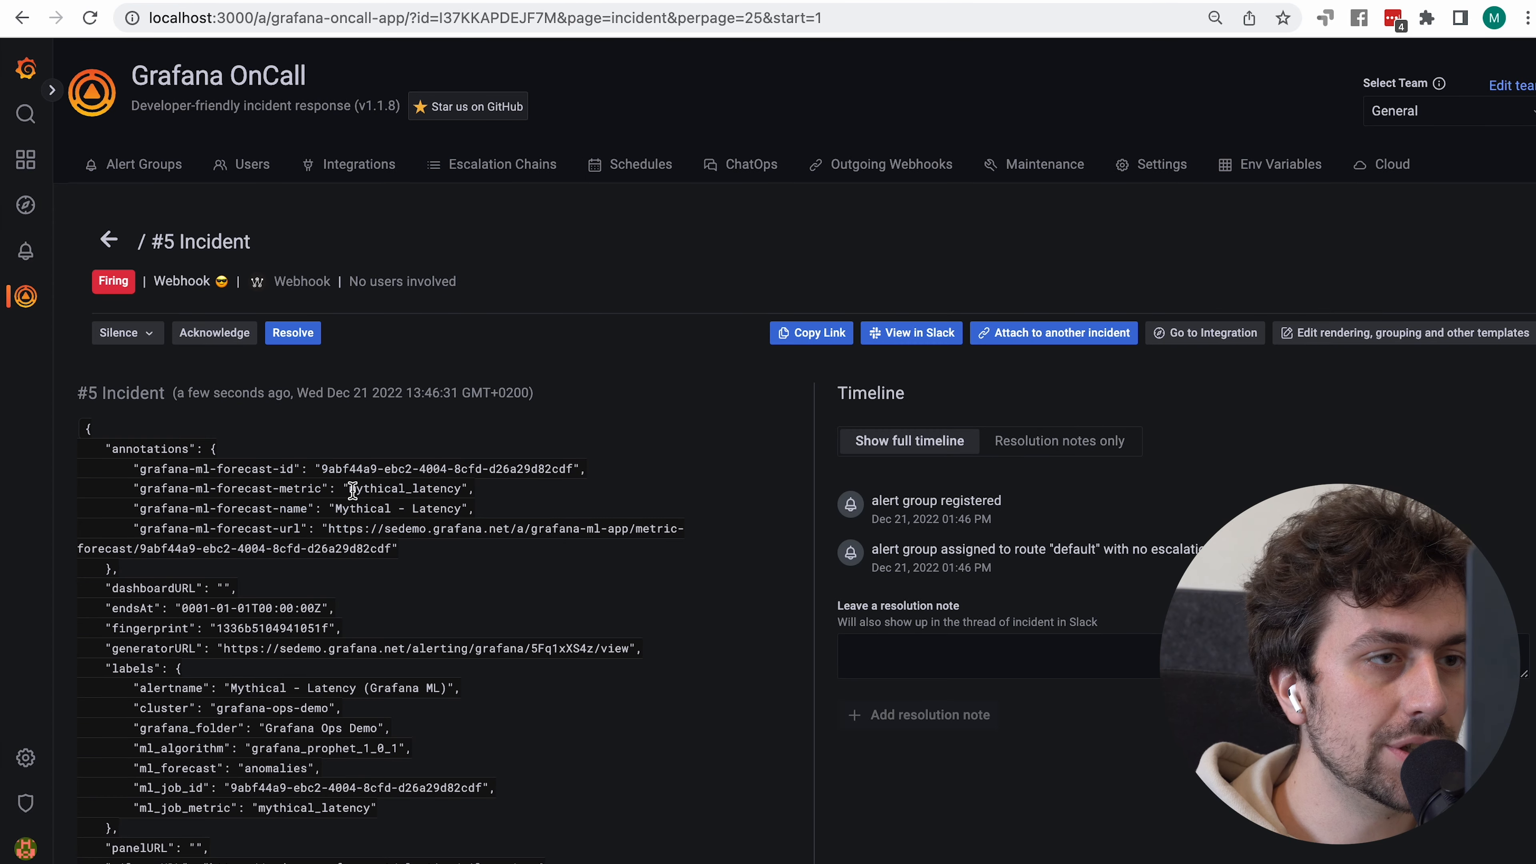
{"action": "scroll", "coordinate": [353, 488], "scroll_direction": "down", "scroll_amount": 6}
{"action": "scroll", "coordinate": [353, 496], "scroll_direction": "up", "scroll_amount": 5}
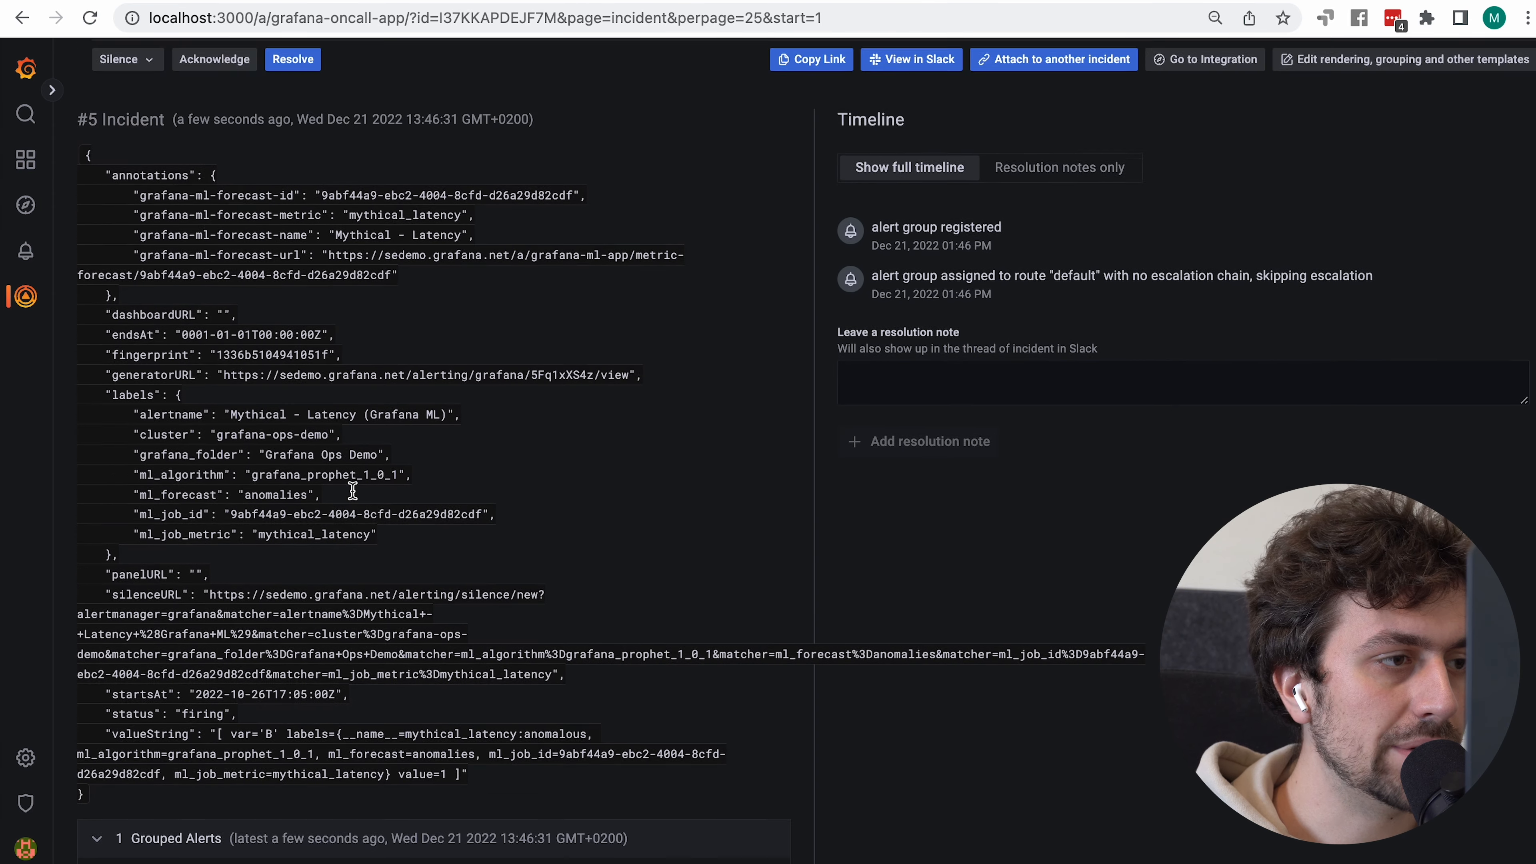
{"action": "scroll", "coordinate": [352, 490], "scroll_direction": "down", "scroll_amount": 1}
{"action": "scroll", "coordinate": [351, 490], "scroll_direction": "up", "scroll_amount": 2}
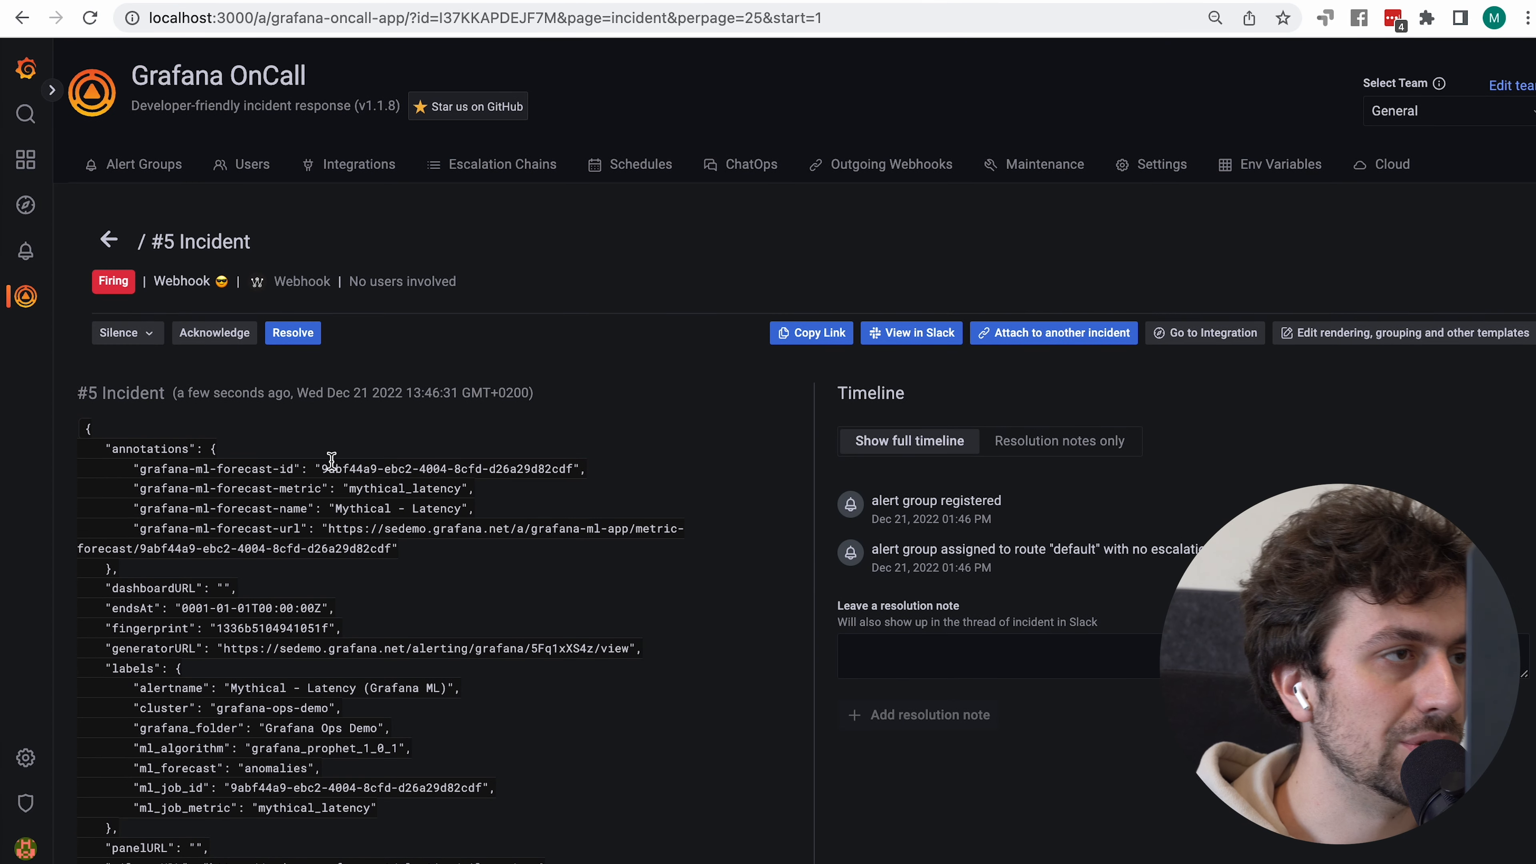
{"action": "double_click", "coordinate": [233, 242]}
{"action": "scroll", "coordinate": [275, 602], "scroll_direction": "down", "scroll_amount": 5}
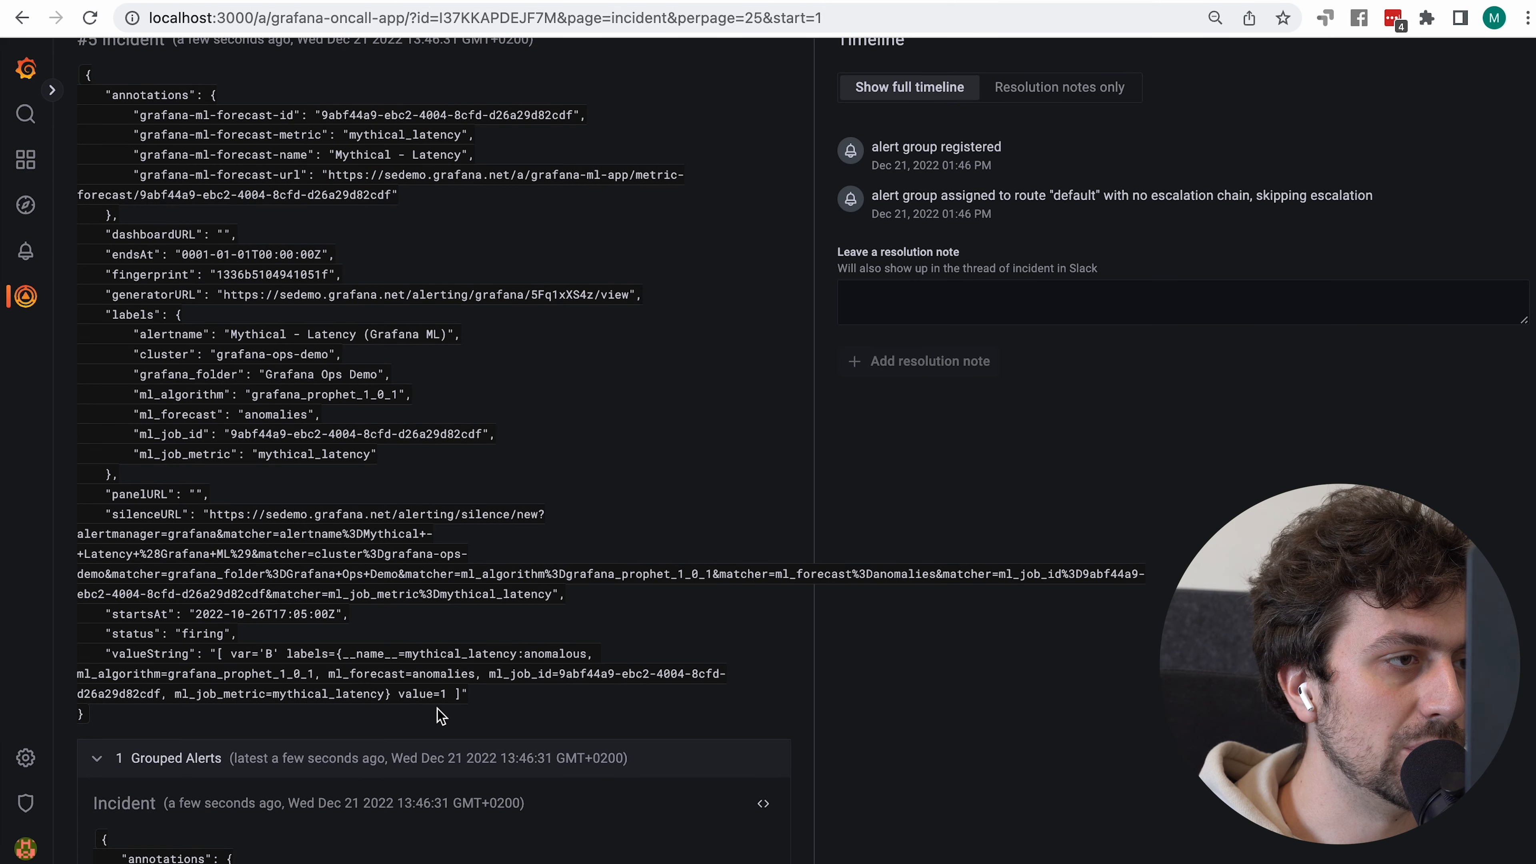
{"action": "left_click_drag", "start_coordinate": [427, 724], "coordinate": [272, 277]}
{"action": "scroll", "coordinate": [272, 277], "scroll_direction": "up", "scroll_amount": 6}
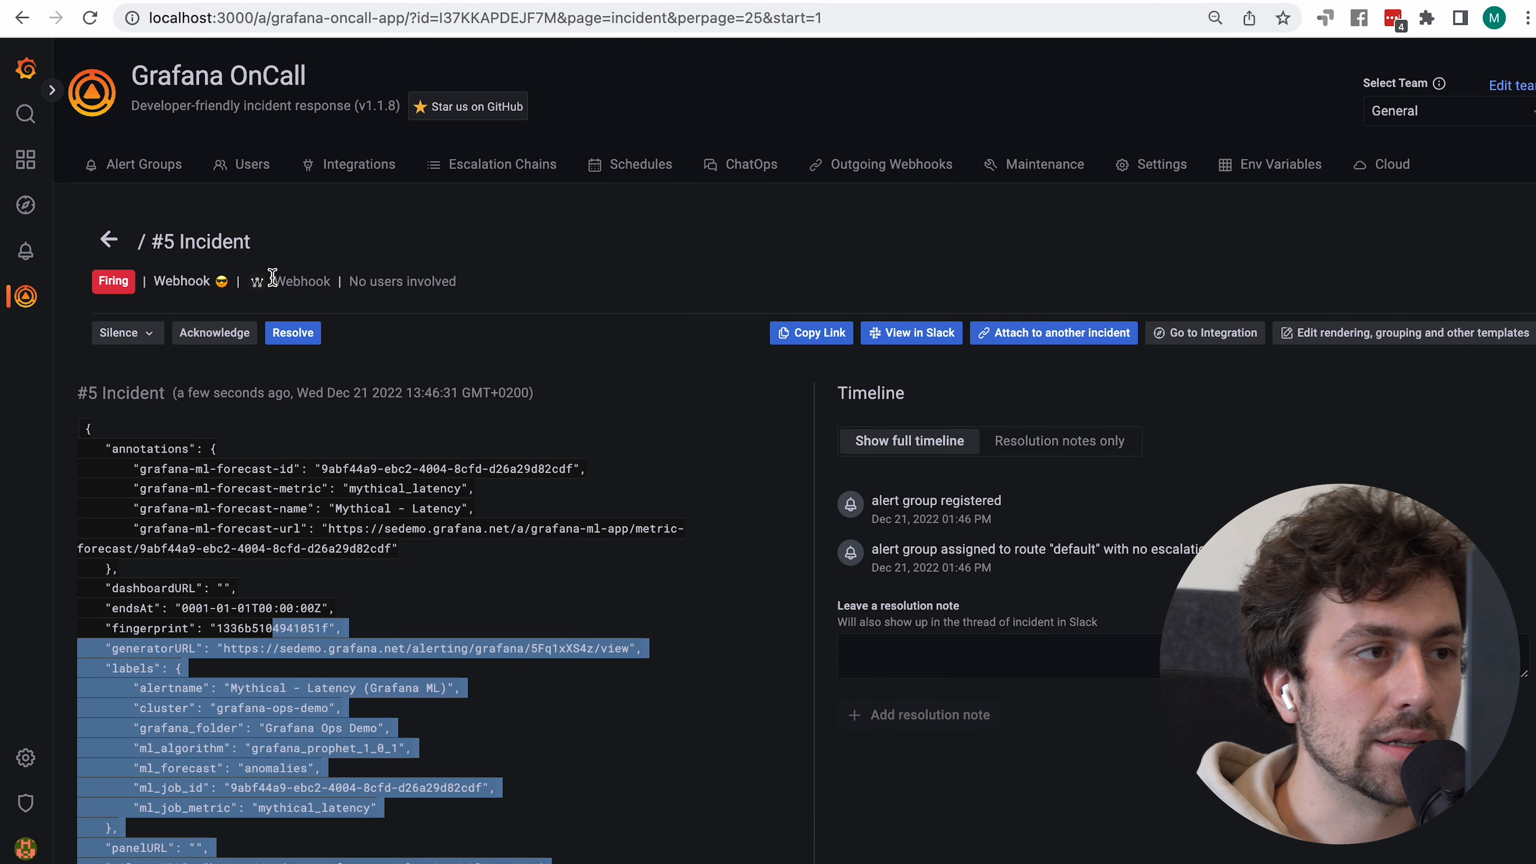
{"action": "left_click", "coordinate": [141, 167]}
Resend the alert from Postman and confirm incident #5 now groups three alerts
{"action": "key", "text": "super+Tab"}
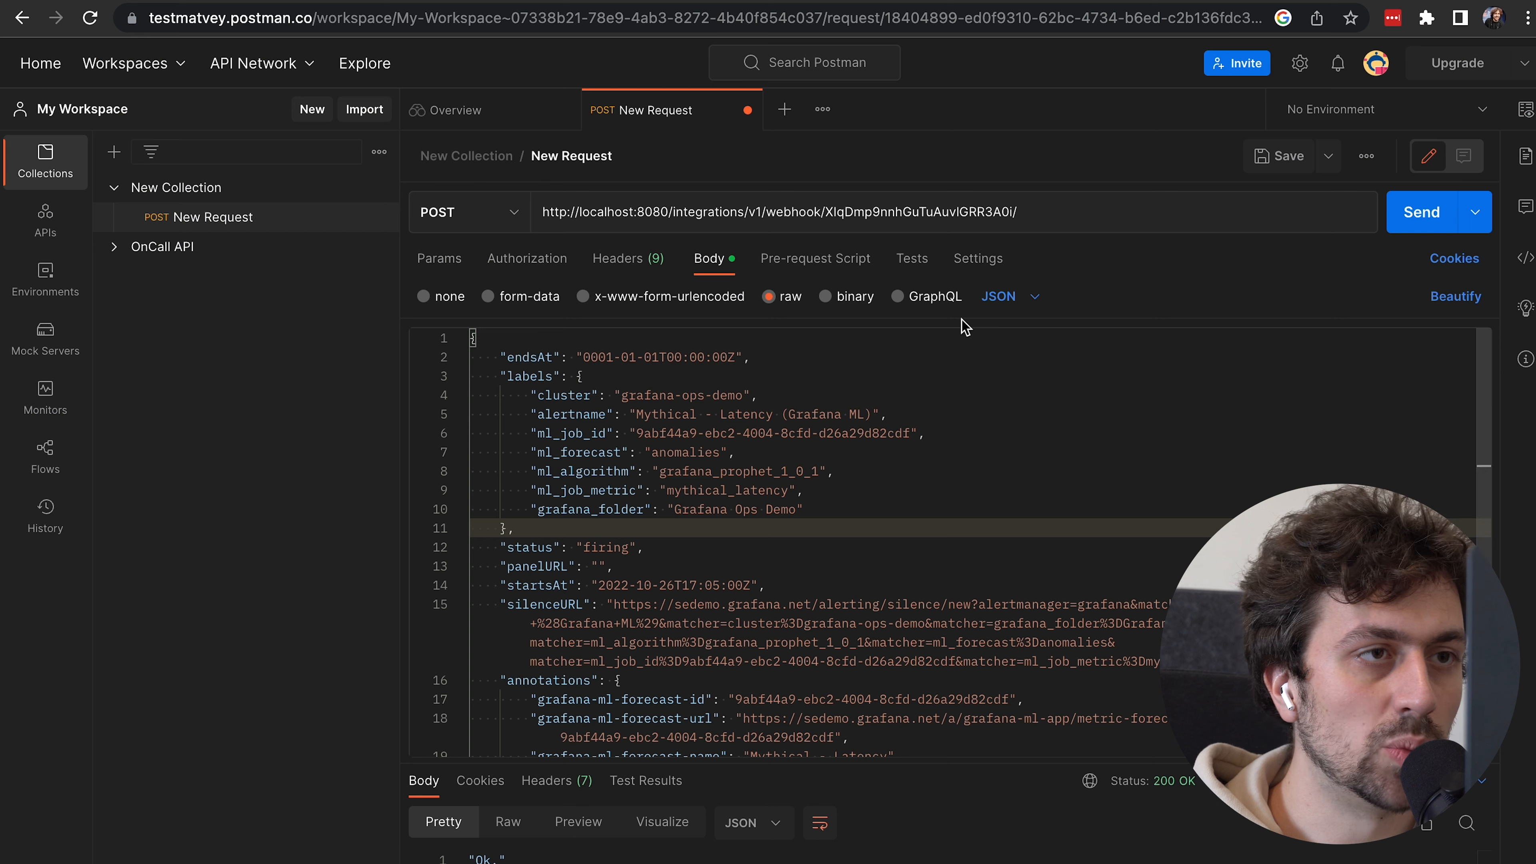
{"action": "left_click", "coordinate": [1404, 225]}
{"action": "key", "text": "super+Tab"}
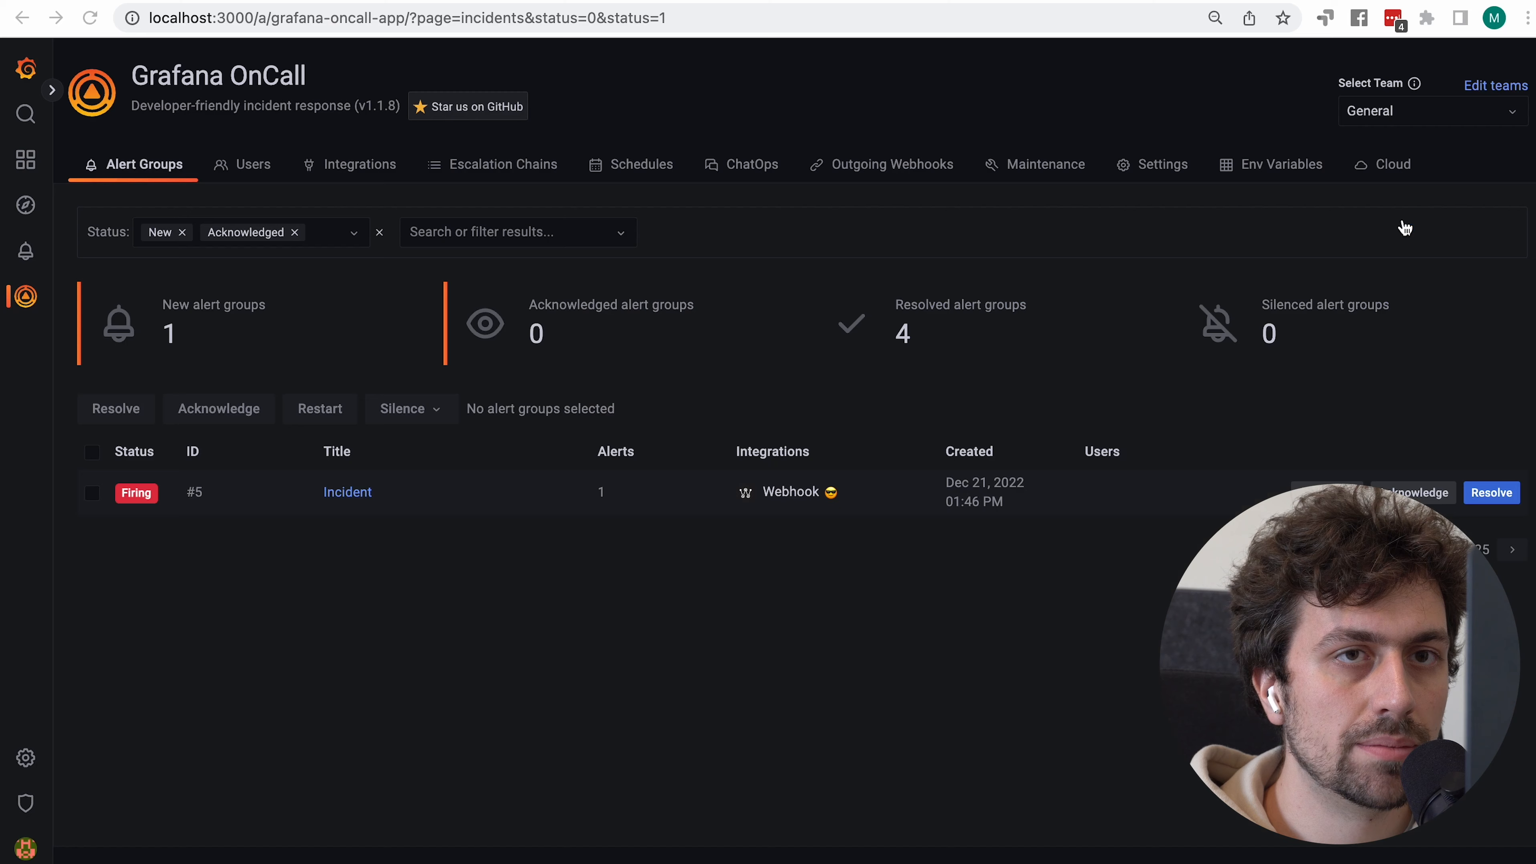
{"action": "key", "text": "super+r"}
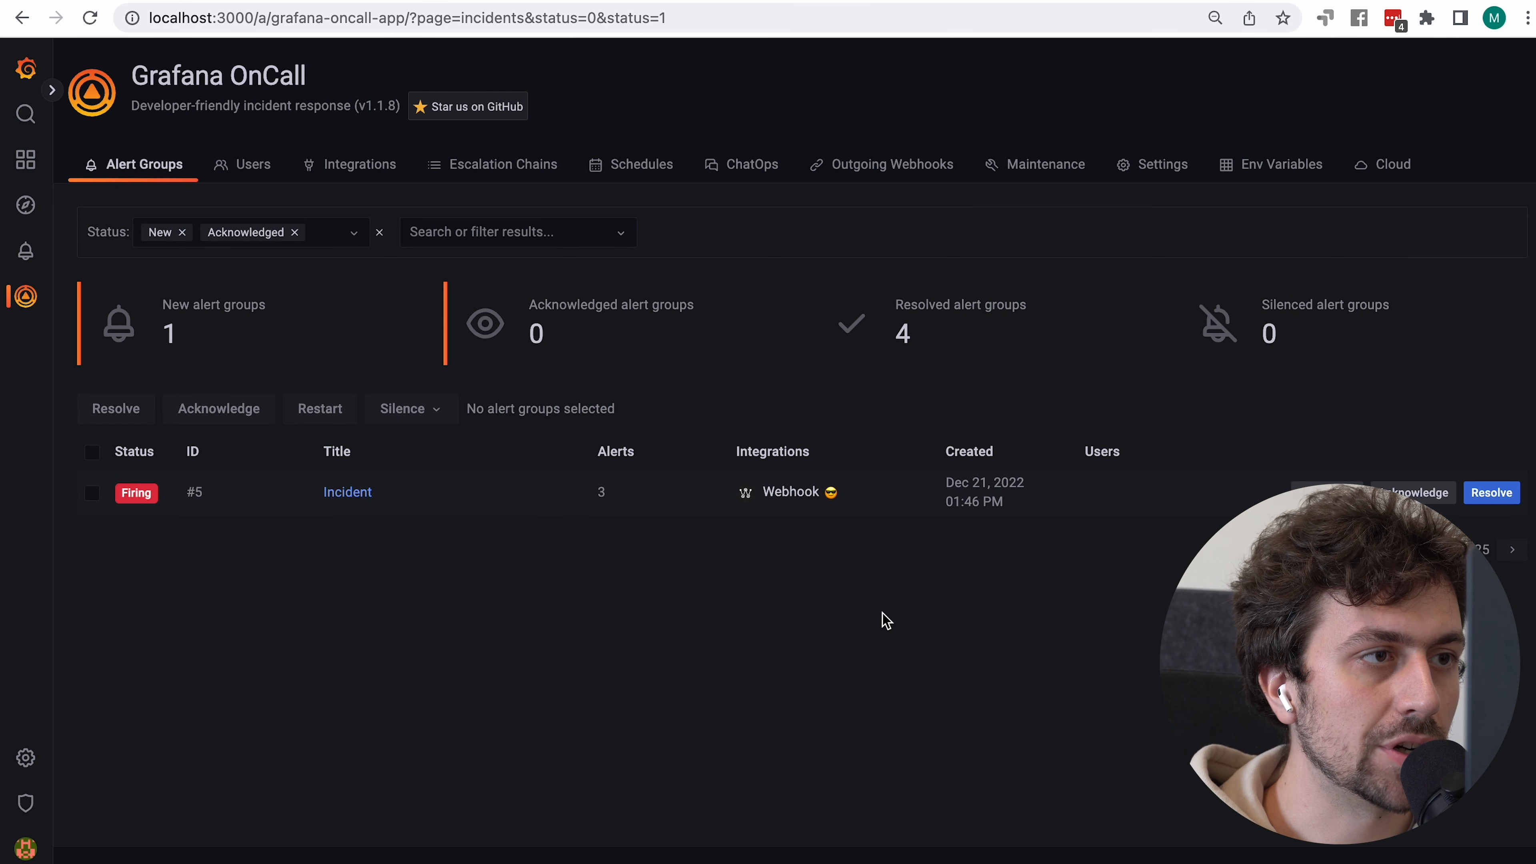
{"action": "key", "text": "super+r"}
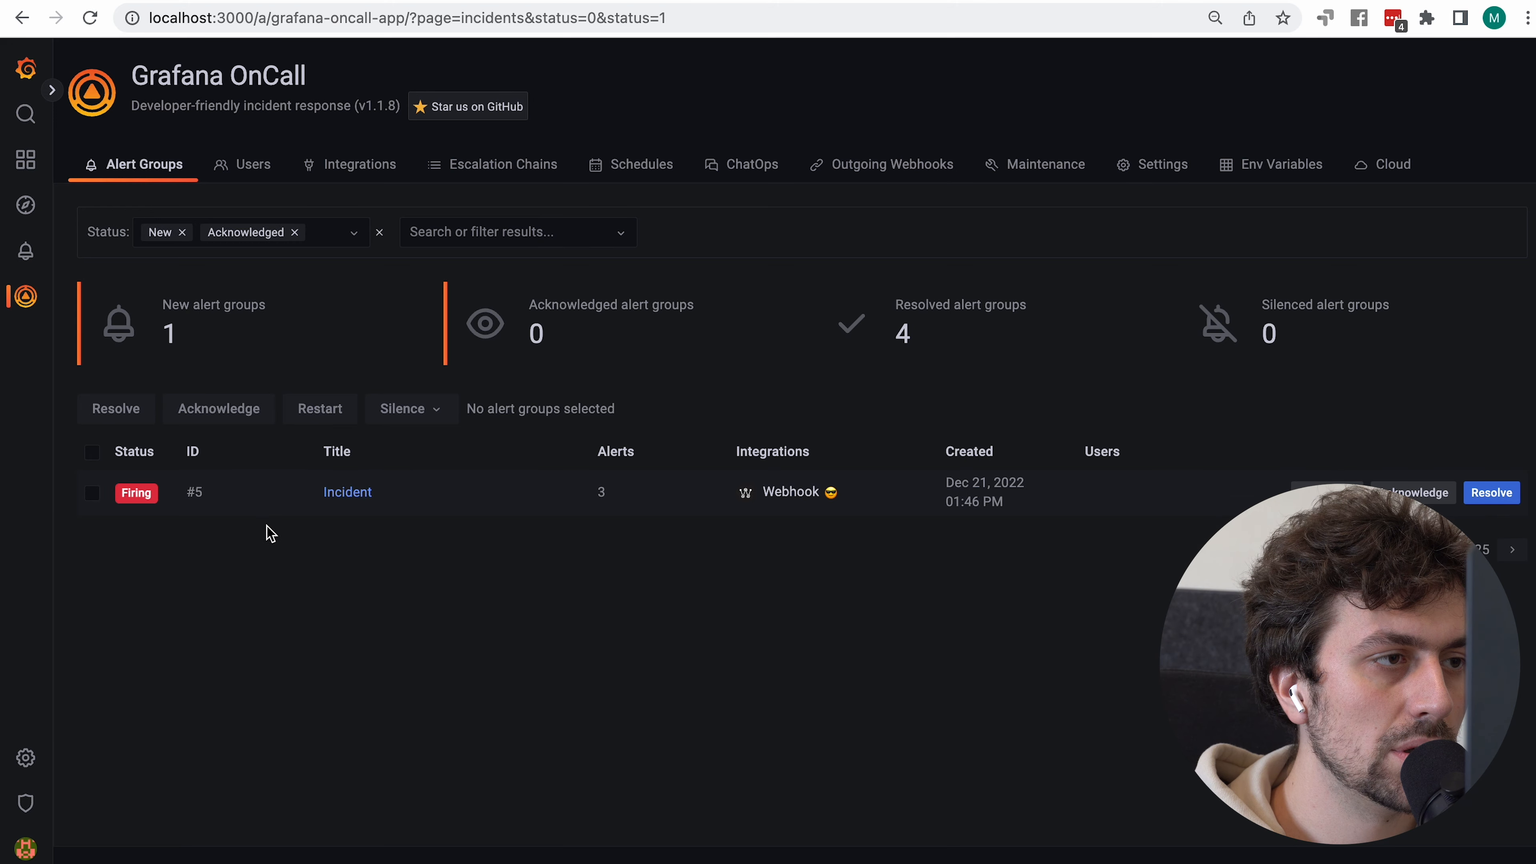
{"action": "left_click", "coordinate": [346, 506]}
{"action": "scroll", "coordinate": [559, 645], "scroll_direction": "down", "scroll_amount": 10}
{"action": "scroll", "coordinate": [563, 650], "scroll_direction": "up", "scroll_amount": 7}
{"action": "scroll", "coordinate": [564, 649], "scroll_direction": "up", "scroll_amount": 3}
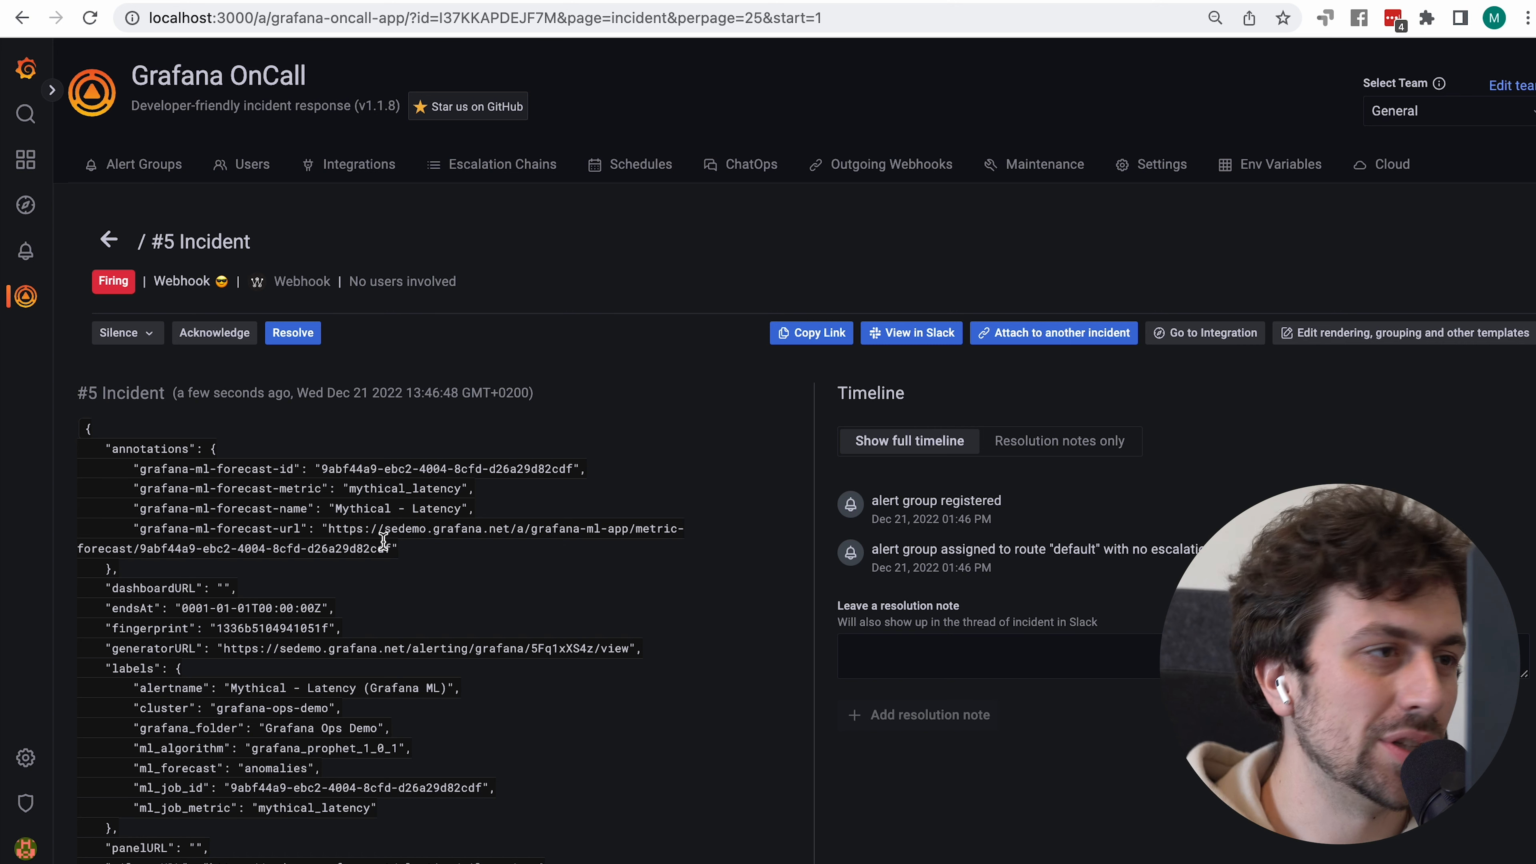
{"action": "left_click", "coordinate": [344, 175]}
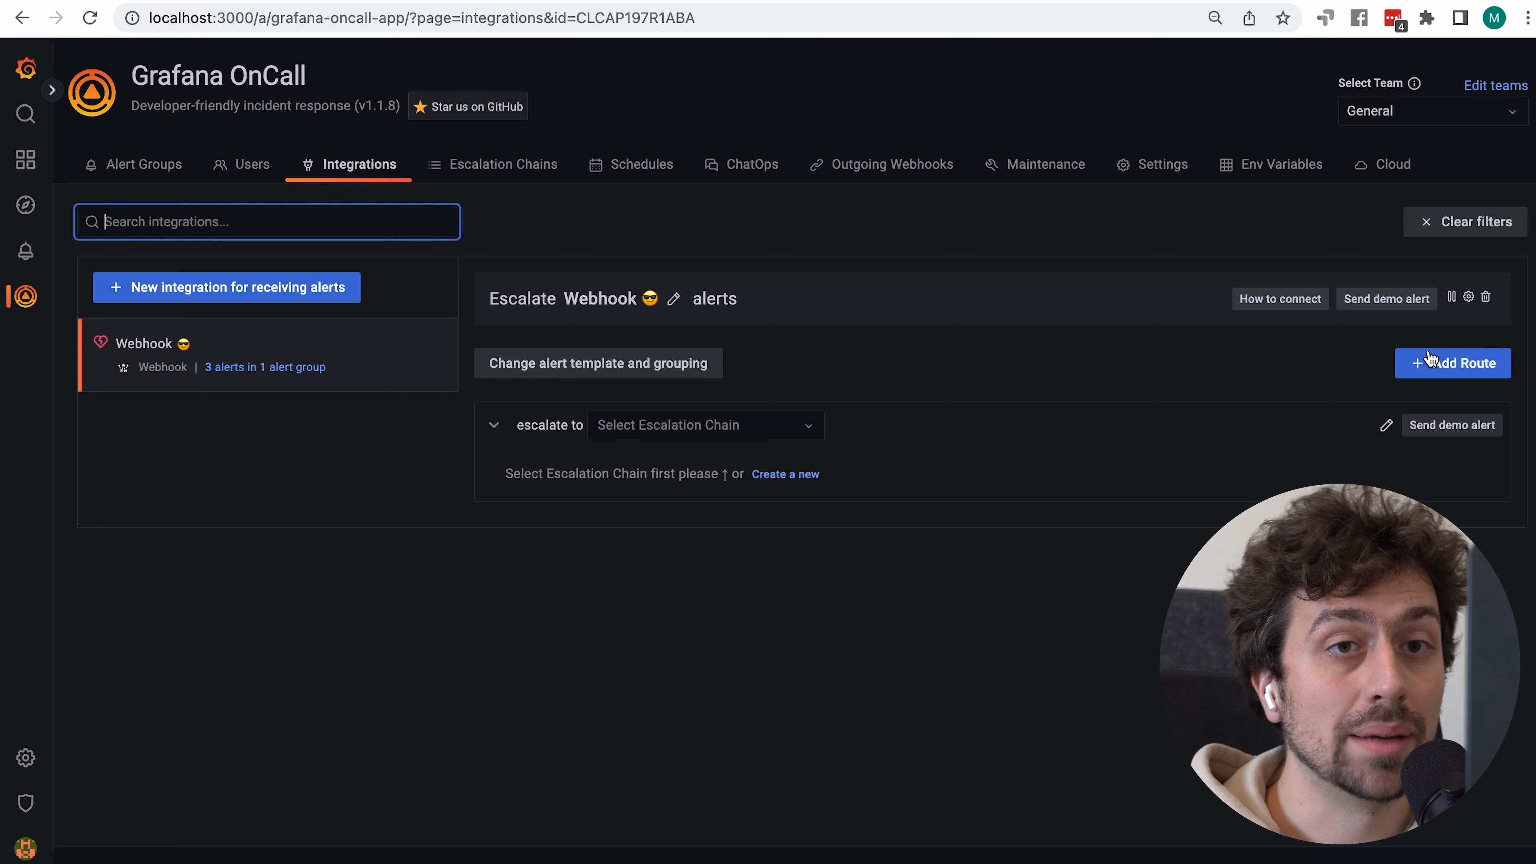
Open the Webhook integration's Alert Templates via its settings gear
{"action": "left_click", "coordinate": [1469, 297]}
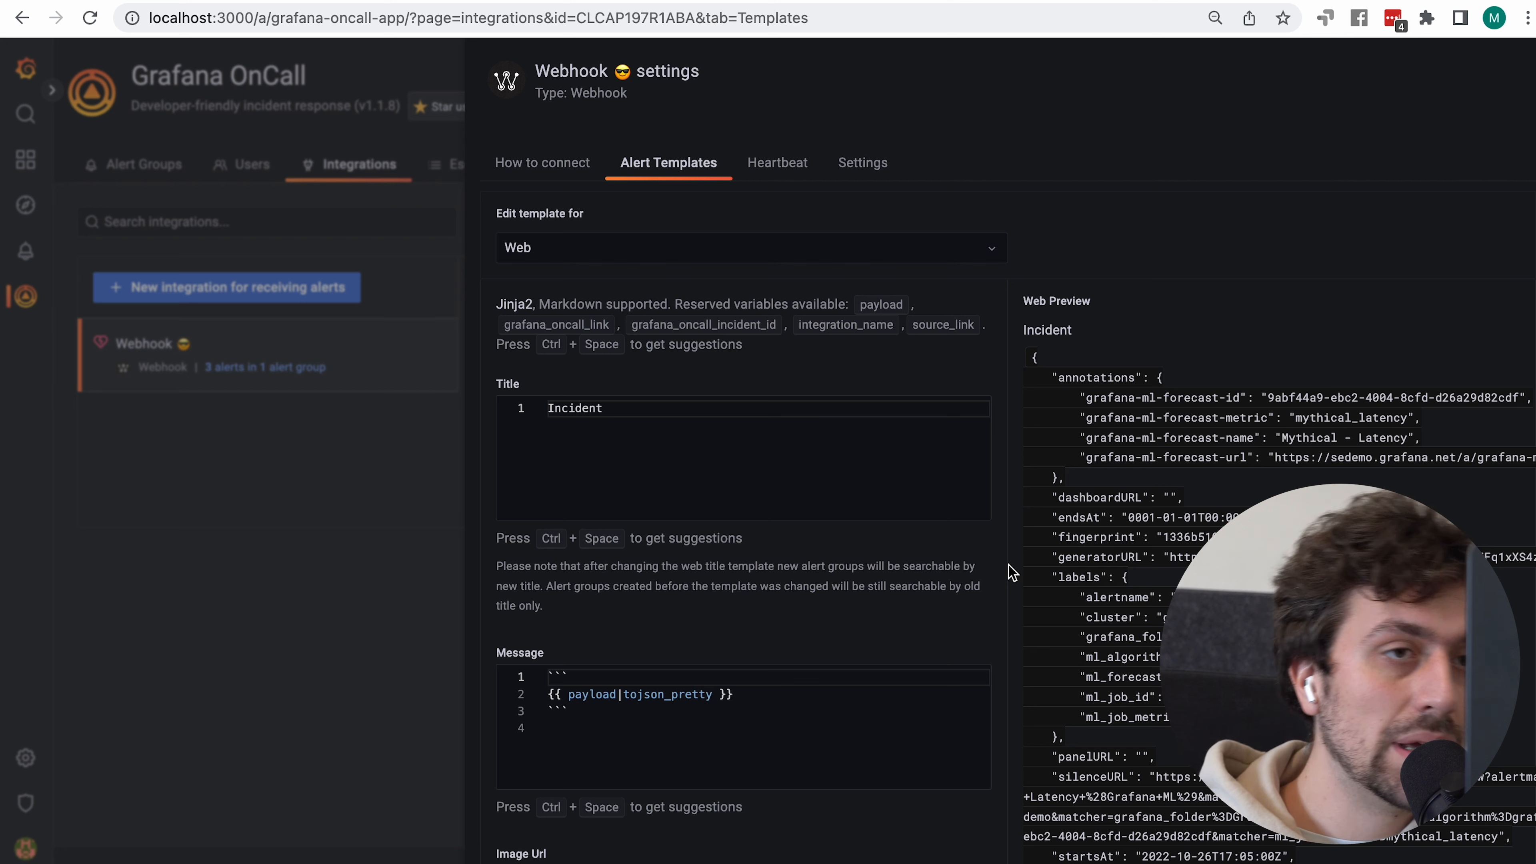
{"action": "left_click", "coordinate": [965, 253]}
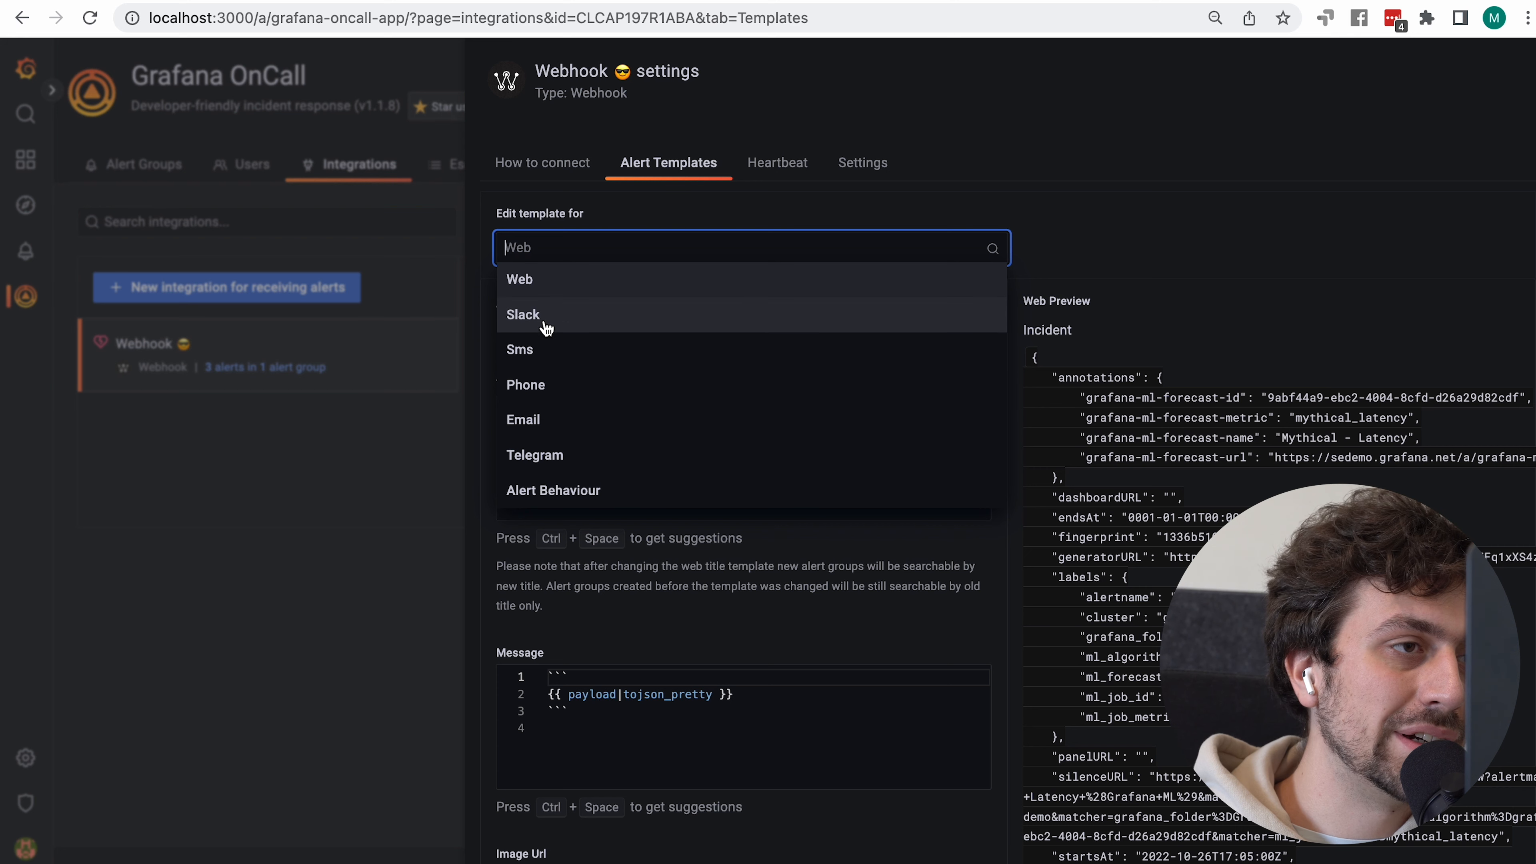
{"action": "left_click", "coordinate": [603, 498]}
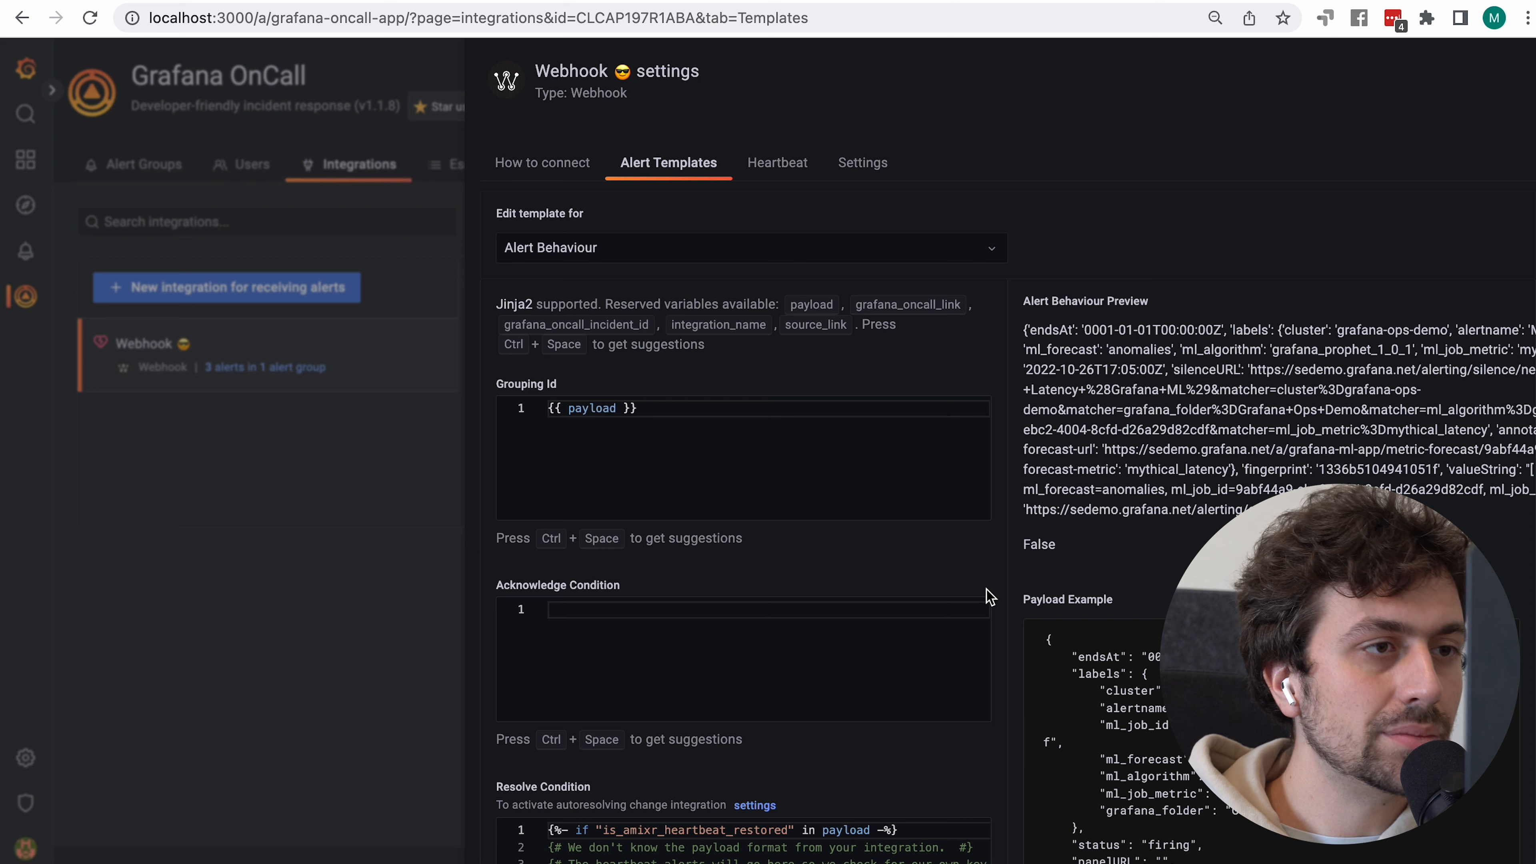
{"action": "left_click", "coordinate": [762, 259]}
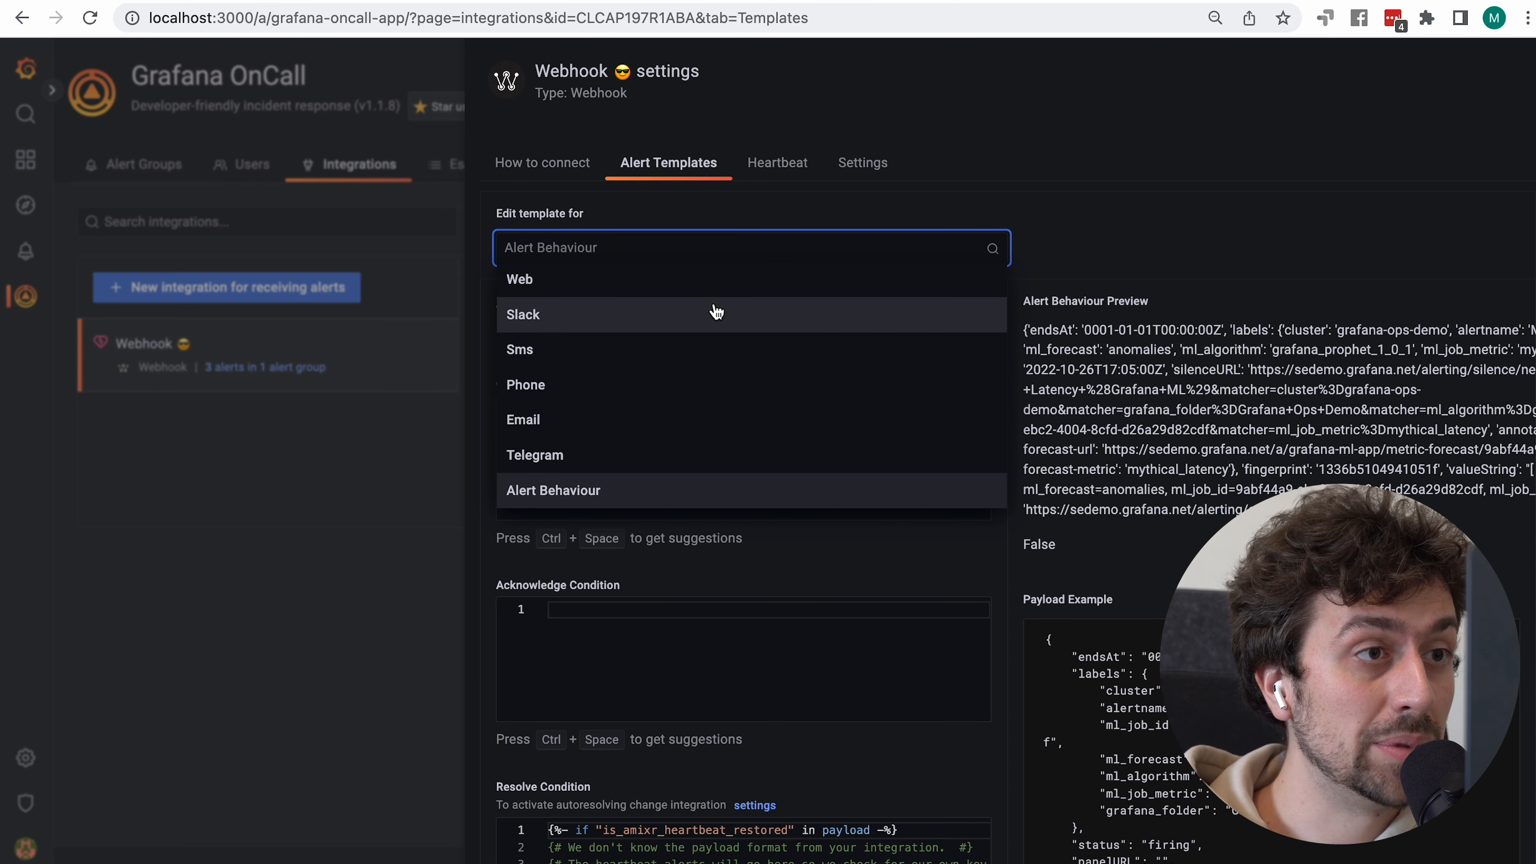
{"action": "left_click", "coordinate": [714, 284]}
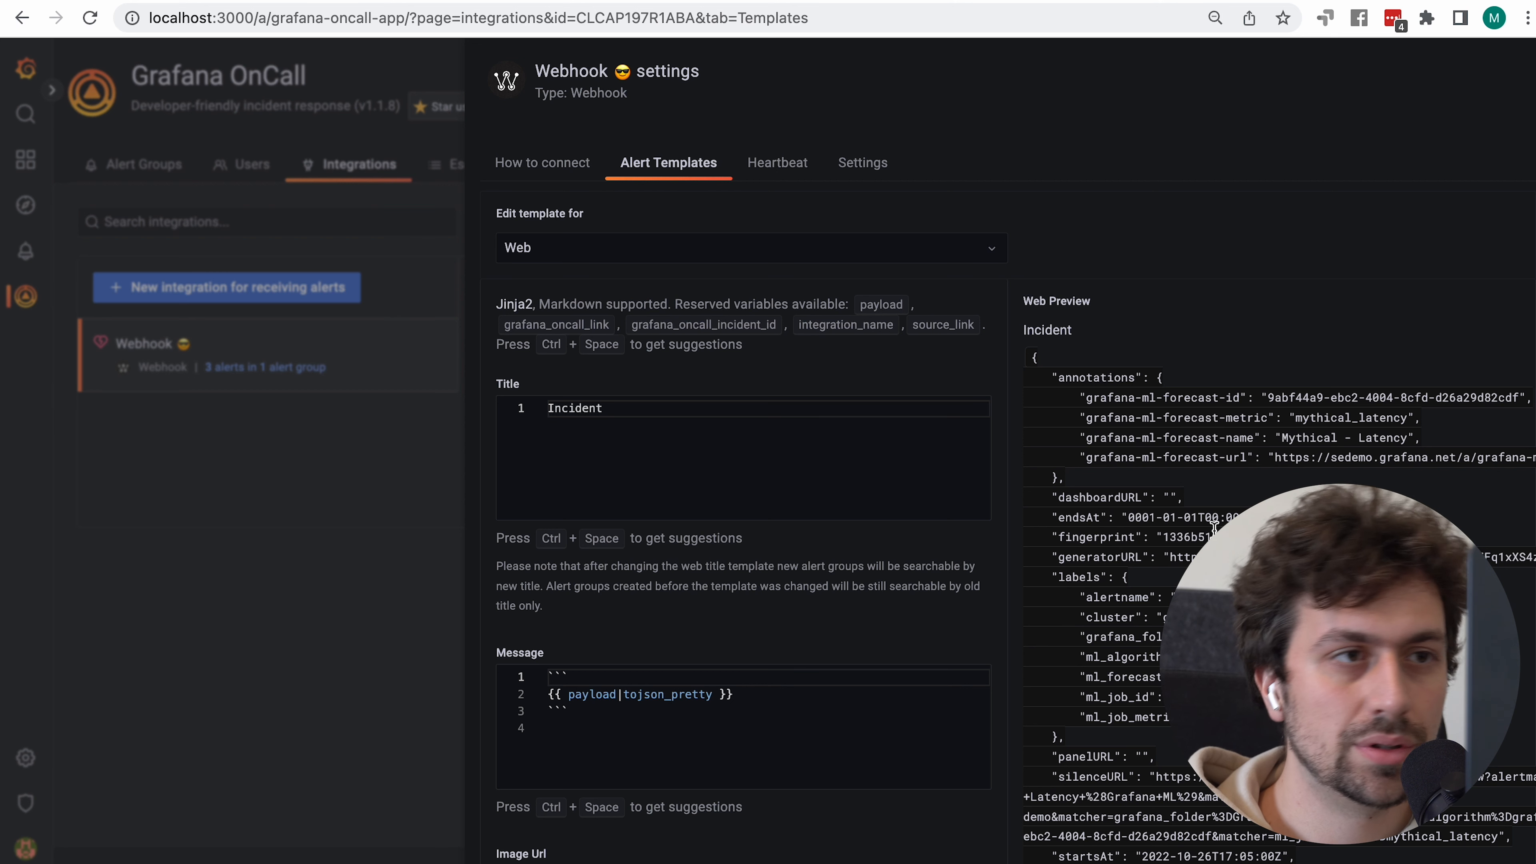
{"action": "scroll", "coordinate": [1214, 527], "scroll_direction": "down", "scroll_amount": 8}
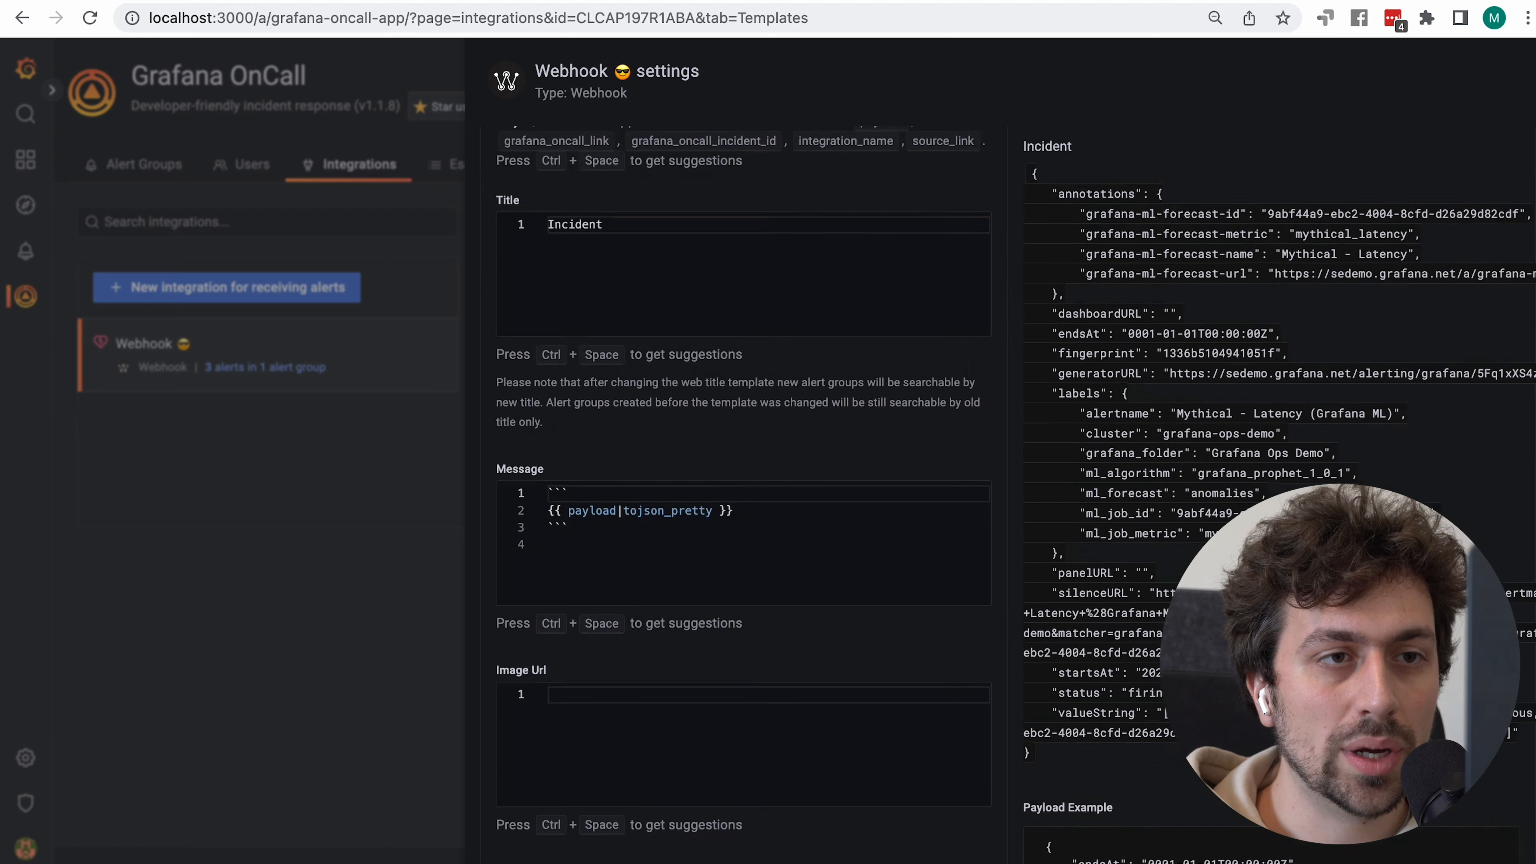
{"action": "scroll", "coordinate": [1270, 689], "scroll_direction": "down", "scroll_amount": 5}
{"action": "scroll", "coordinate": [1270, 689], "scroll_direction": "up", "scroll_amount": 5}
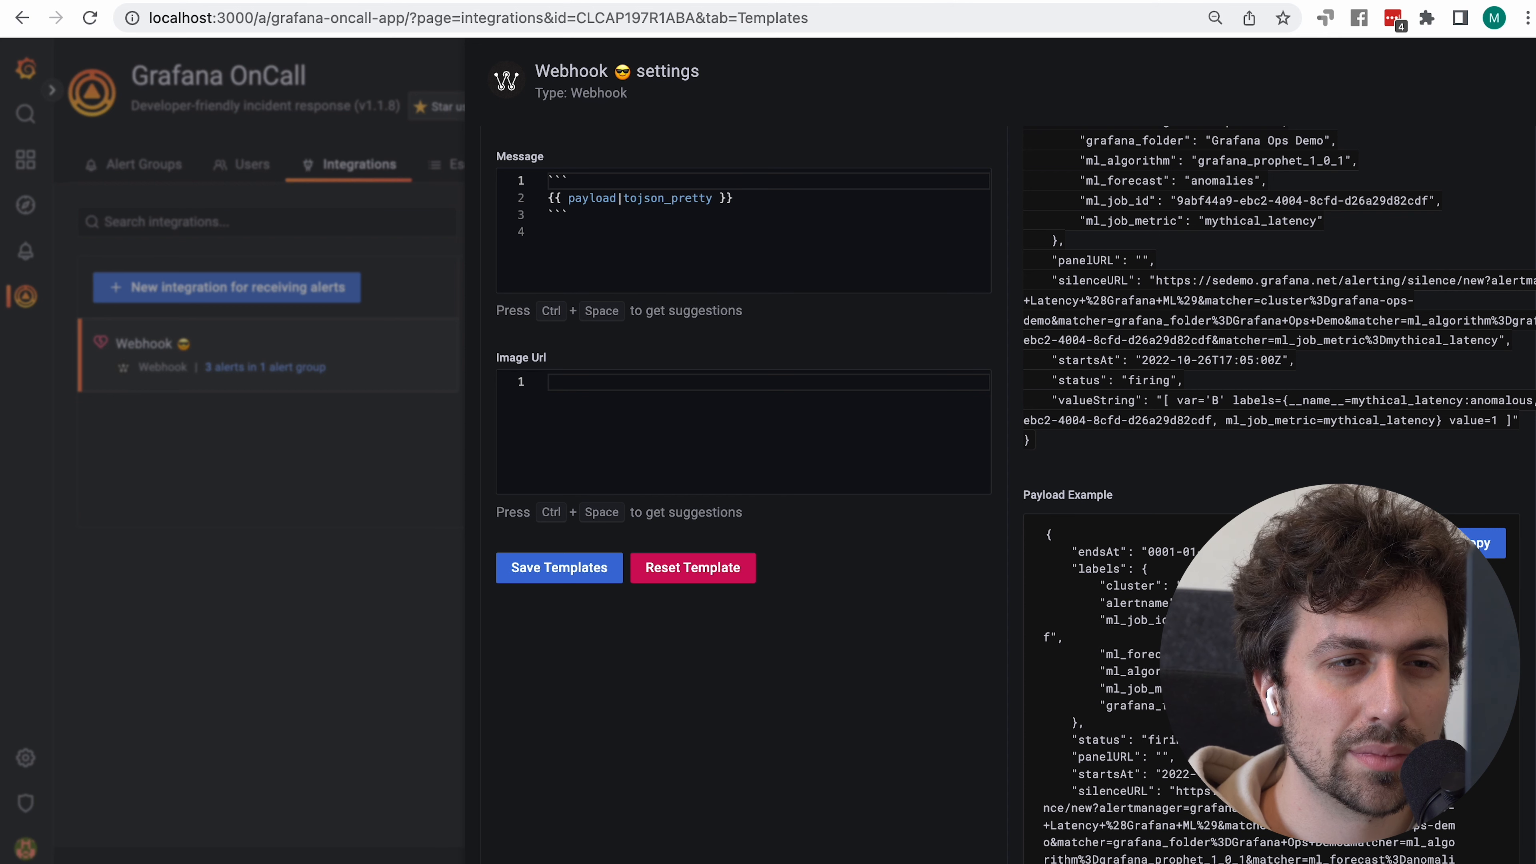
{"action": "left_click_drag", "start_coordinate": [1276, 603], "coordinate": [1330, 620]}
{"action": "left_click", "coordinate": [1330, 620]}
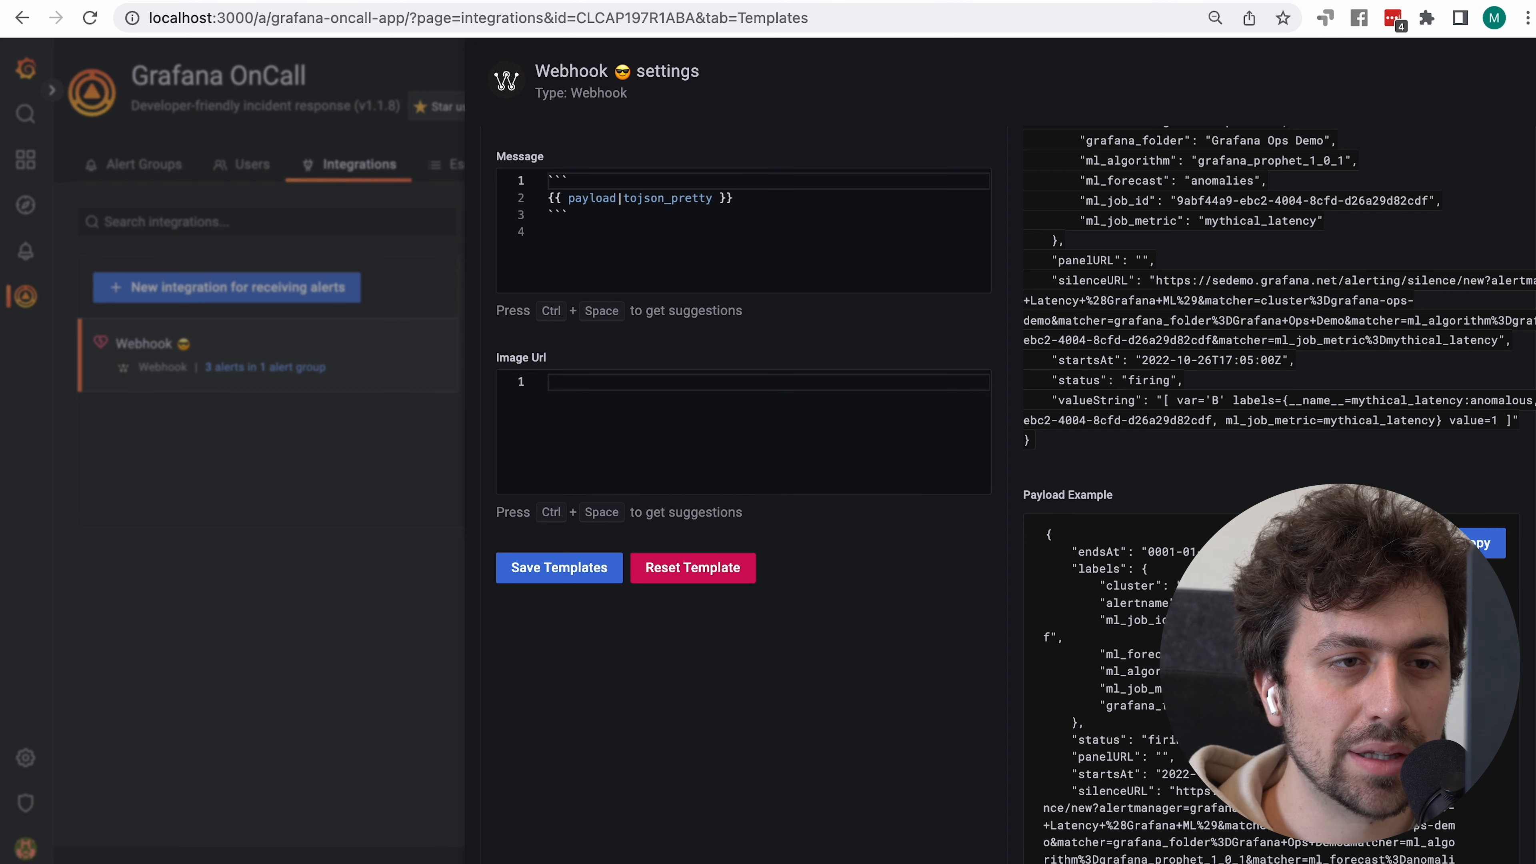
{"action": "double_click", "coordinate": [1098, 569]}
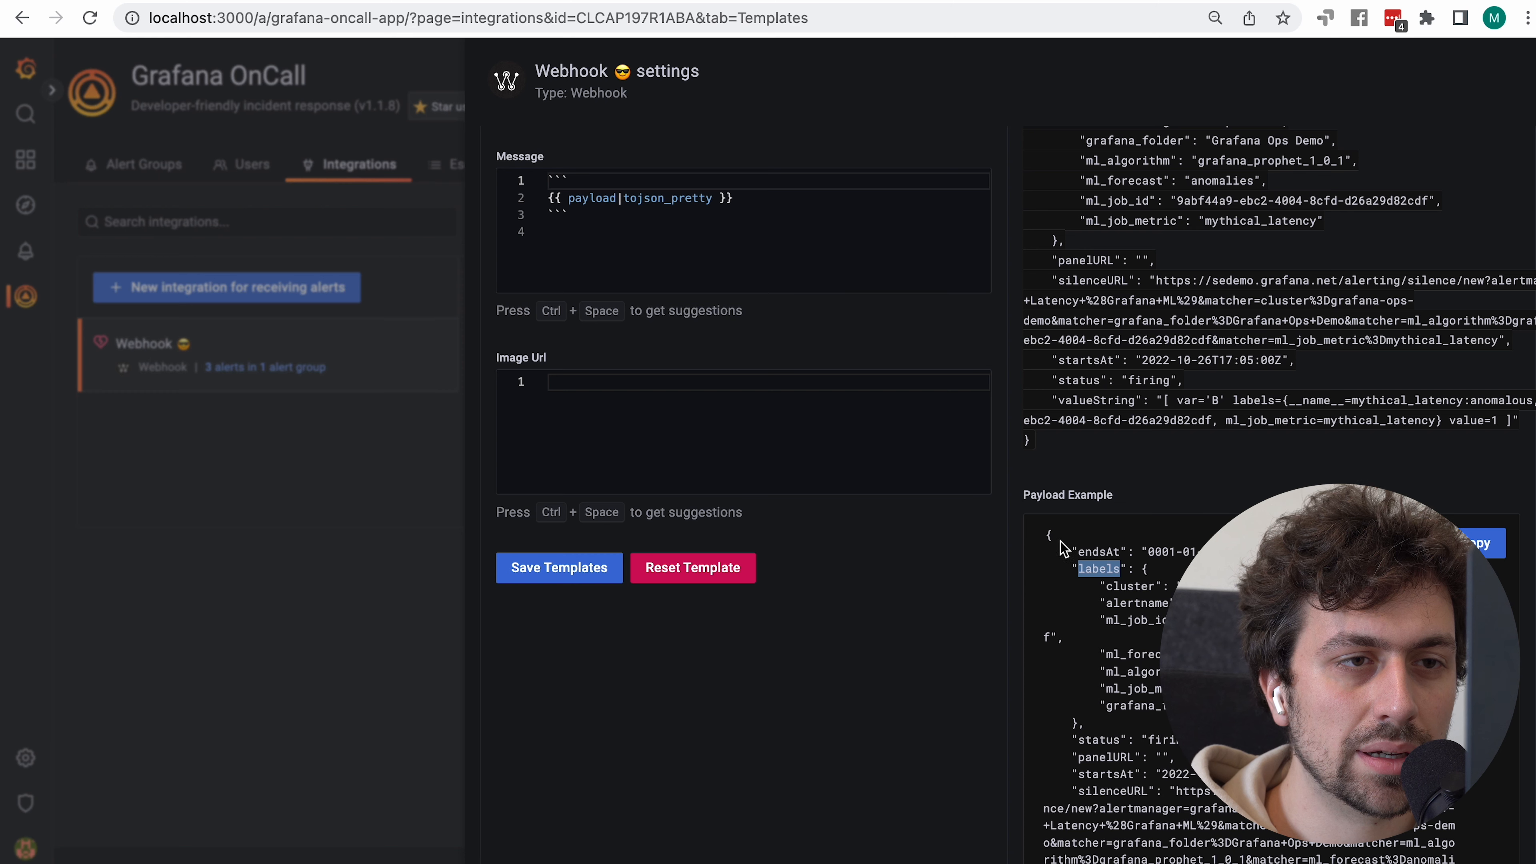
{"action": "double_click", "coordinate": [1149, 603]}
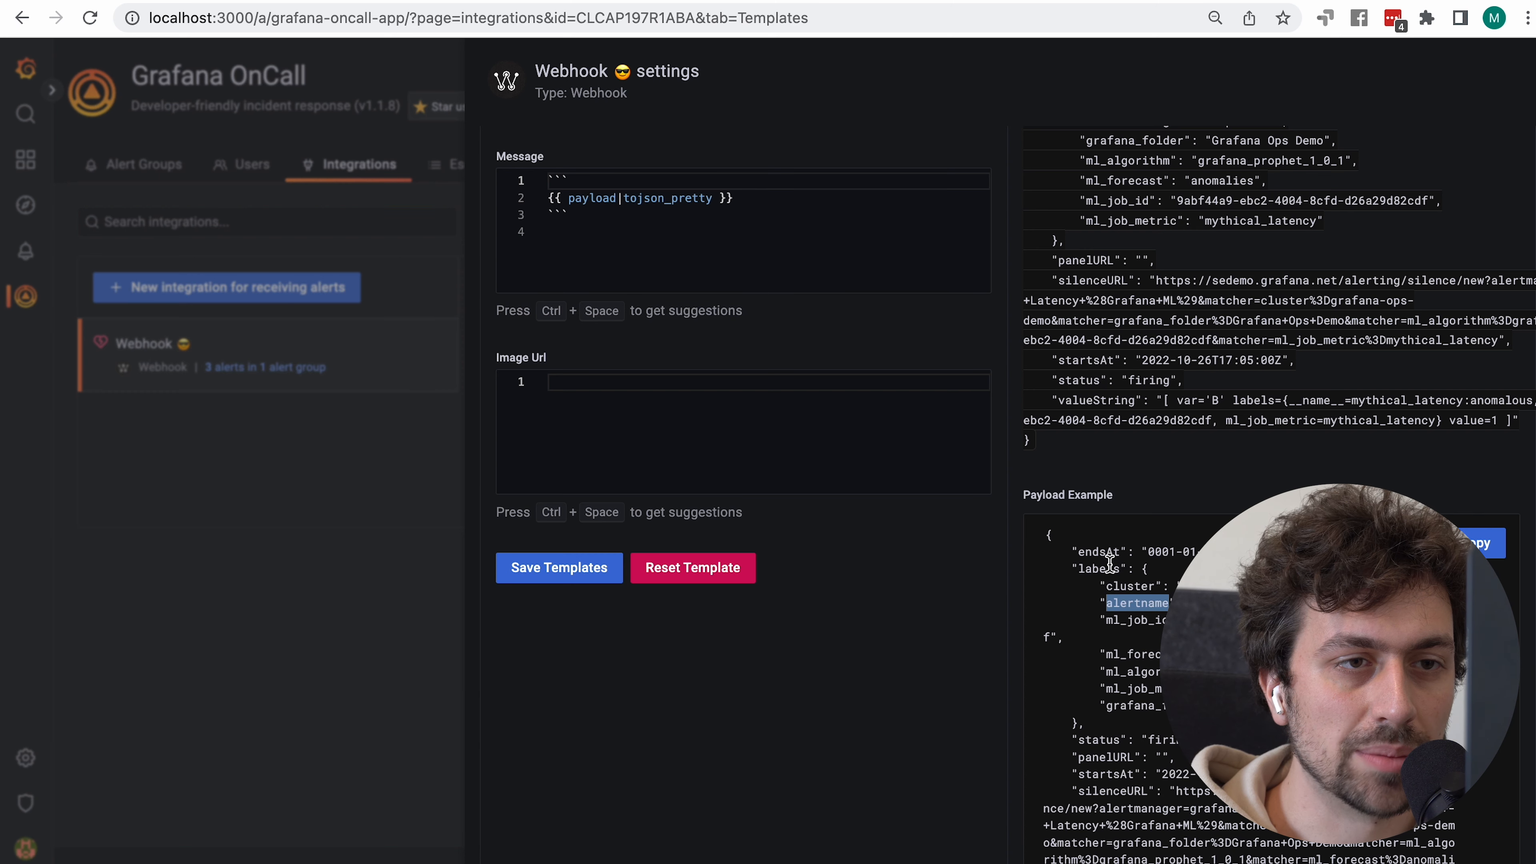
{"action": "scroll", "coordinate": [978, 346], "scroll_direction": "up", "scroll_amount": 2}
{"action": "scroll", "coordinate": [978, 346], "scroll_direction": "up", "scroll_amount": 7}
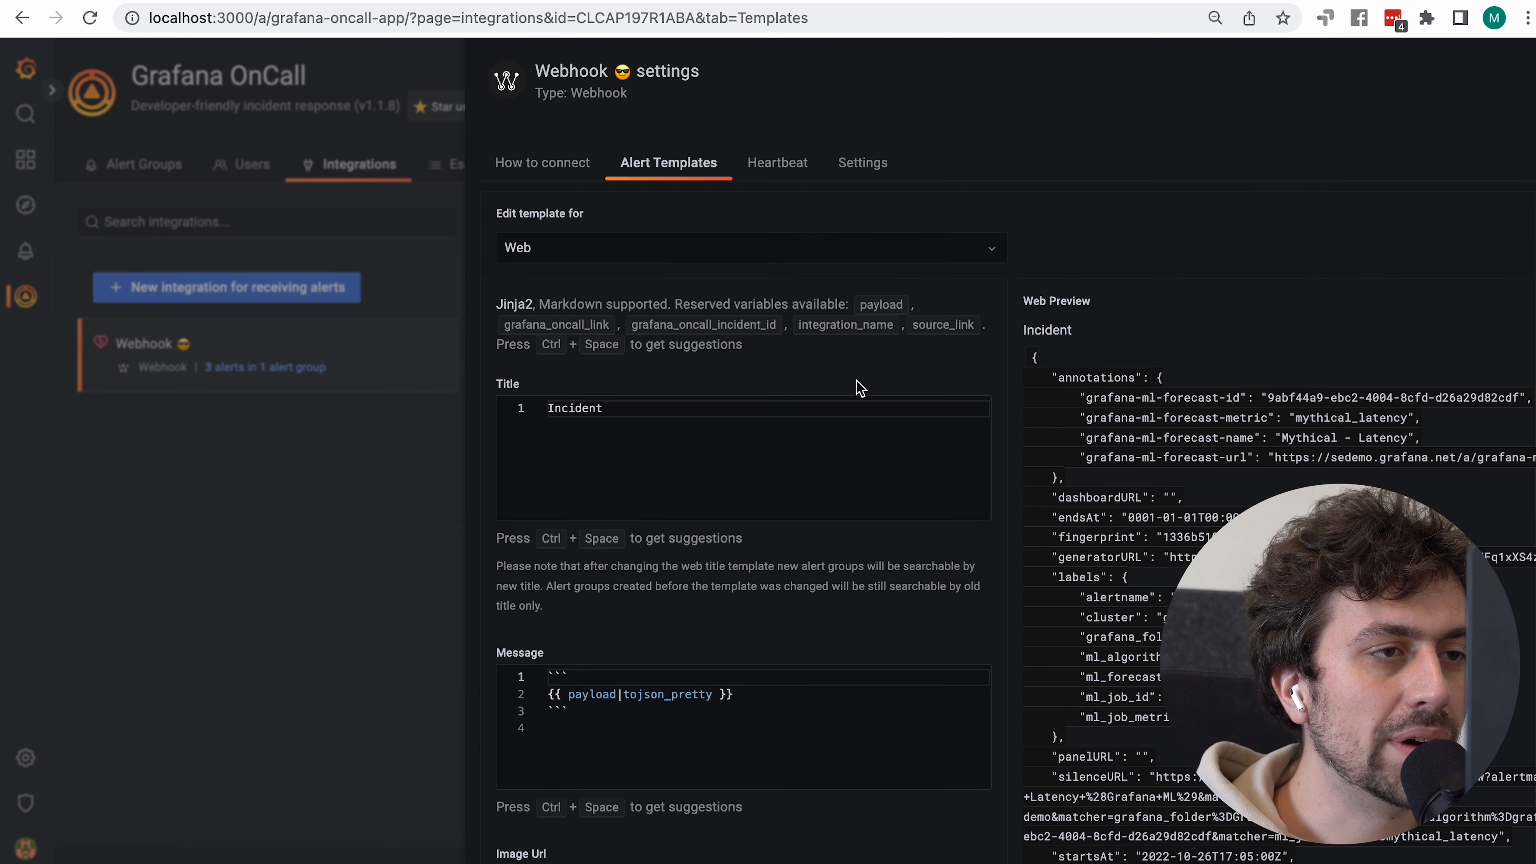
Replace the 'Incident' title template with {{ payload.labels.alertname }}
{"action": "double_click", "coordinate": [660, 440]}
{"action": "type", "text": "{{ payload."}
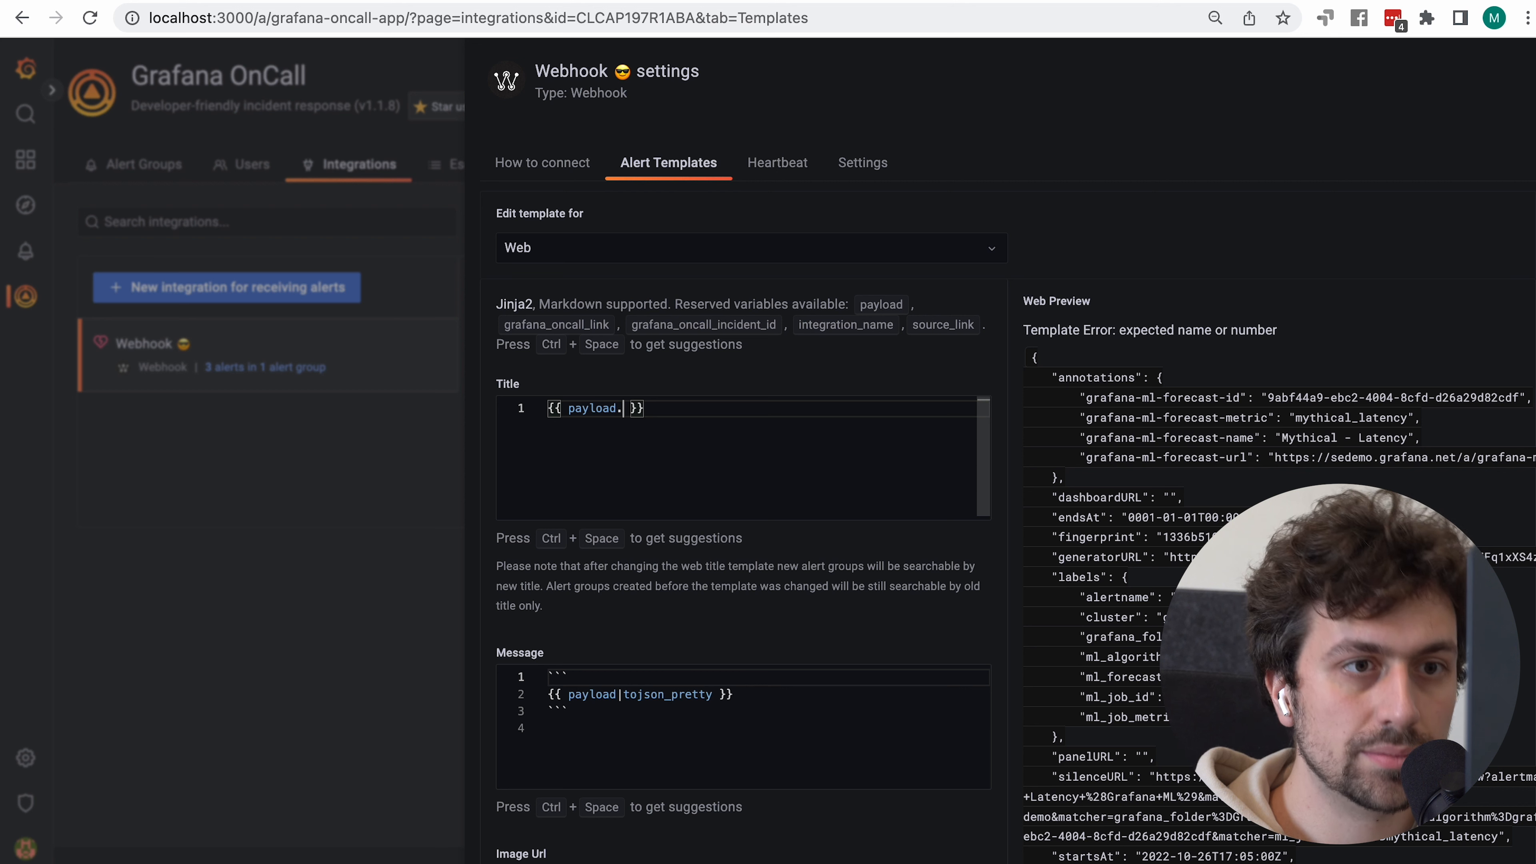
{"action": "type", "text": "labels"}
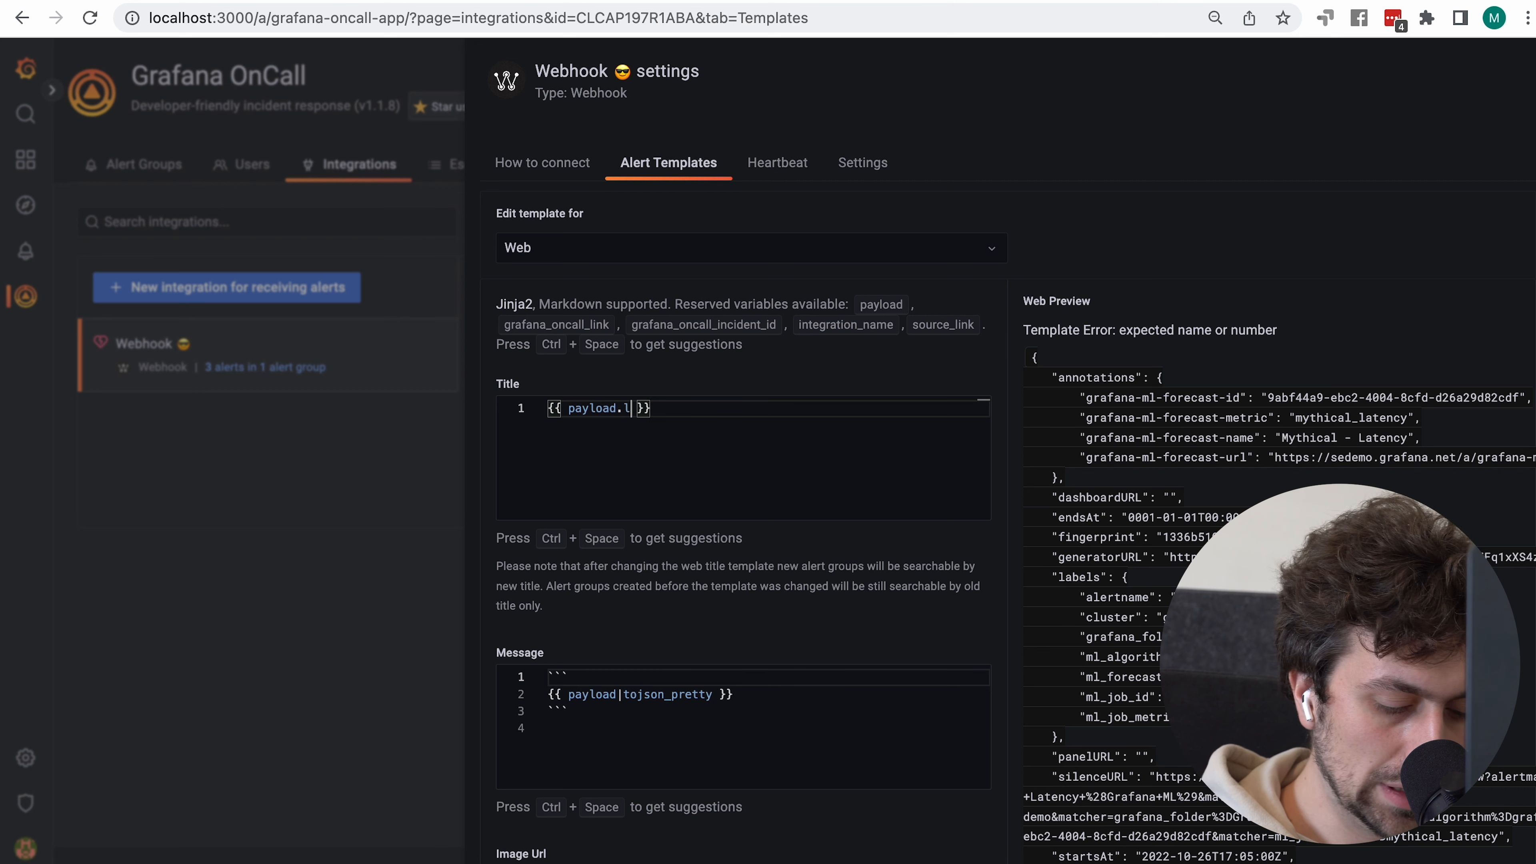
{"action": "type", "text": ".alertnam"}
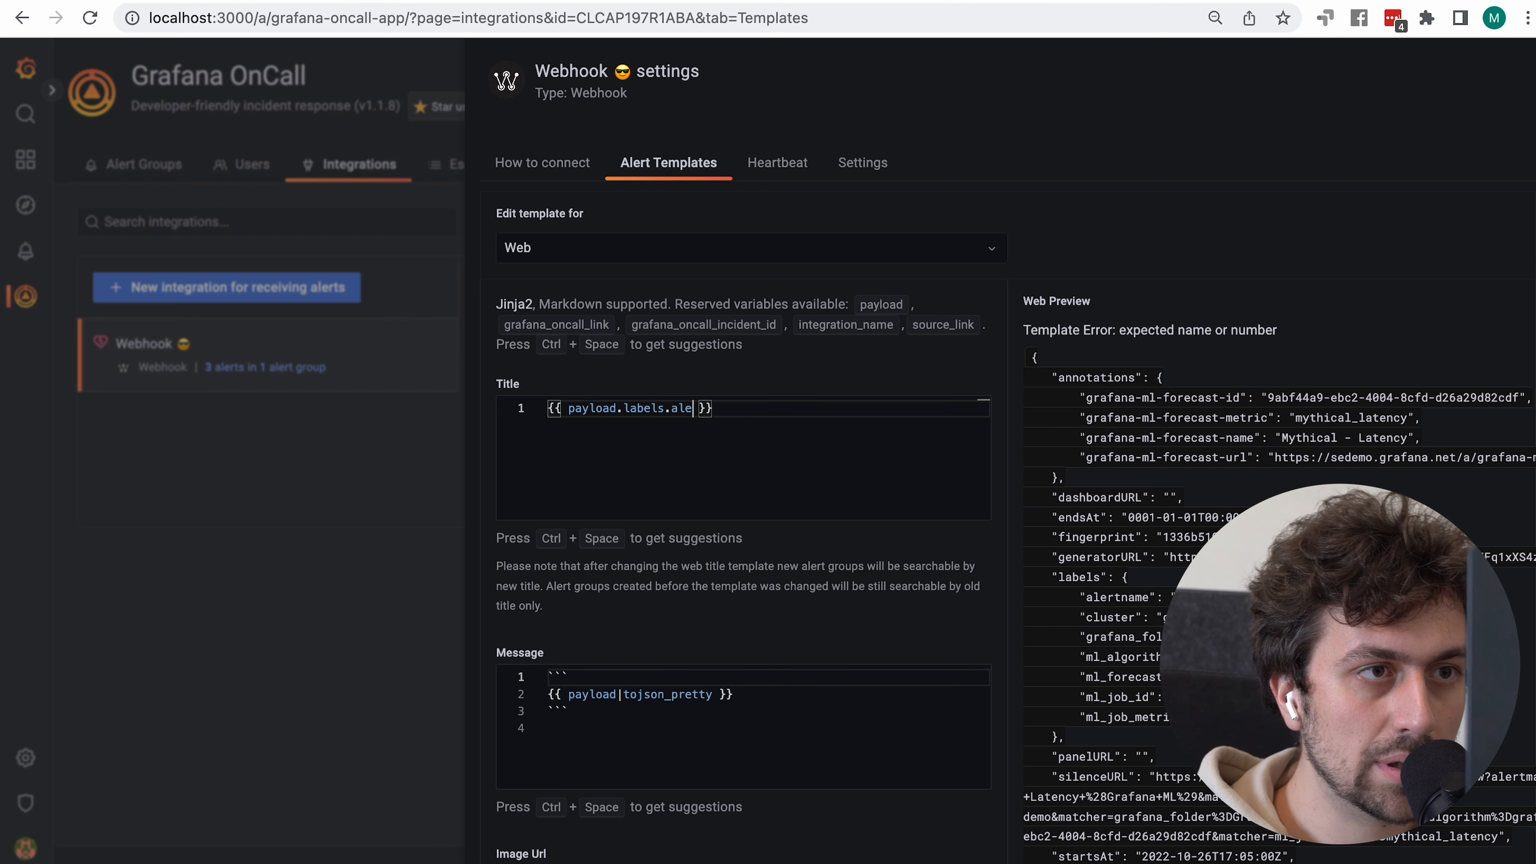
{"action": "type", "text": "e"}
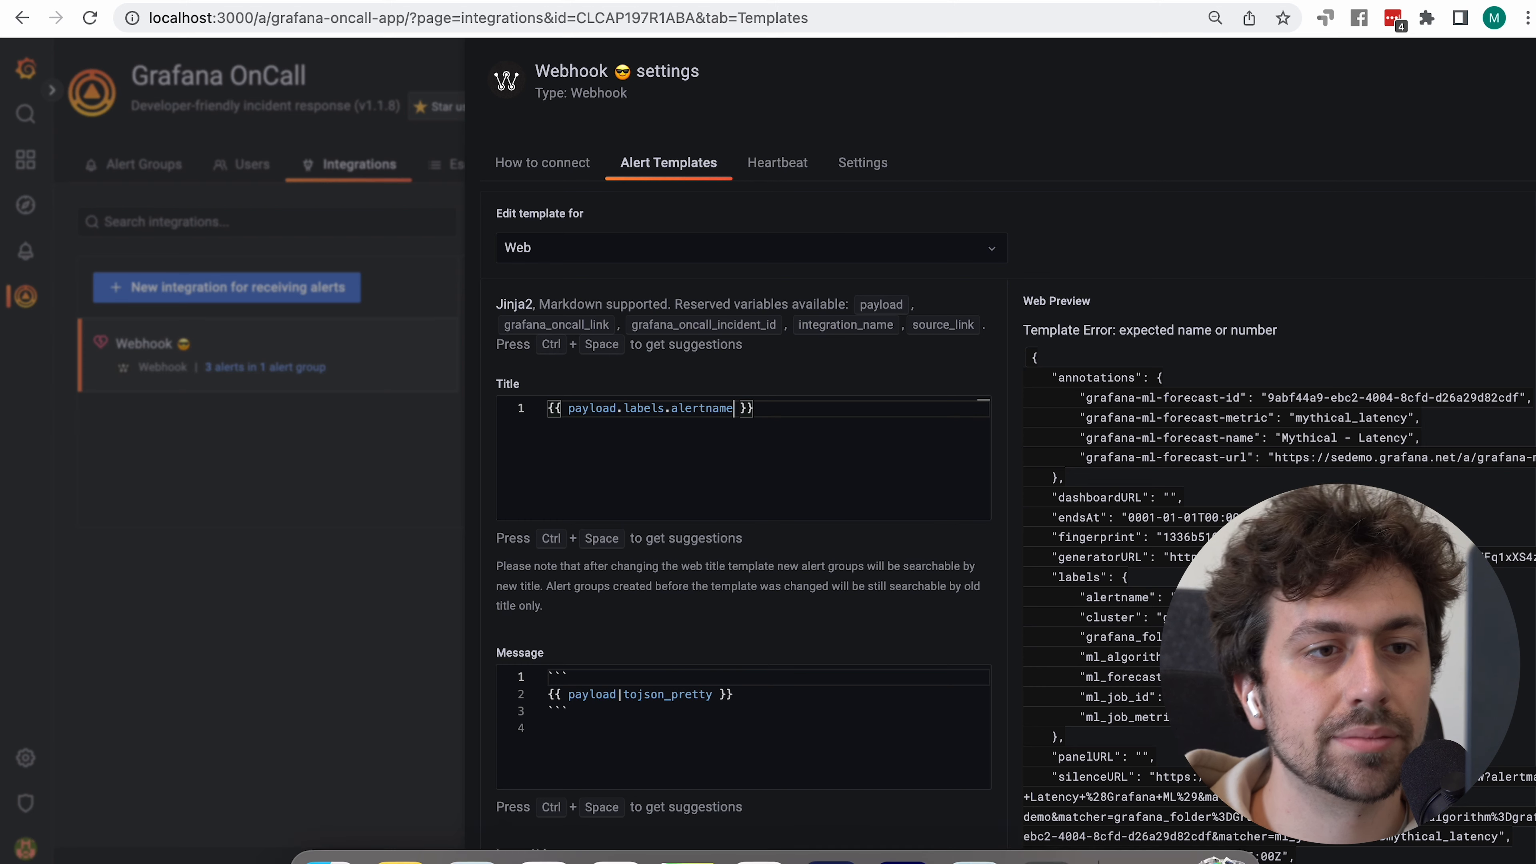
{"action": "scroll", "coordinate": [744, 423], "scroll_direction": "down", "scroll_amount": 5}
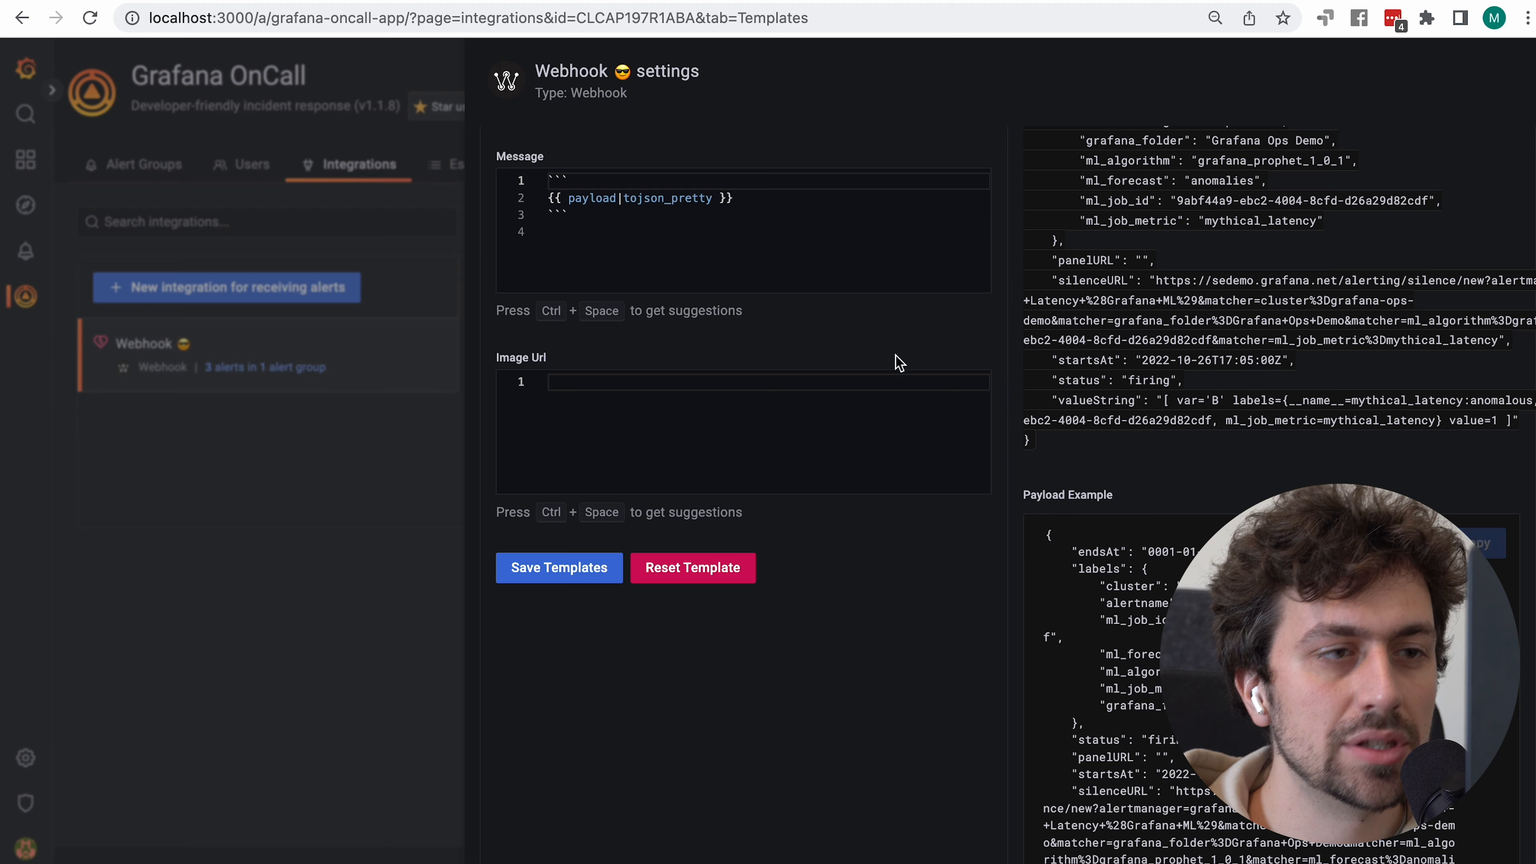
{"action": "scroll", "coordinate": [816, 302], "scroll_direction": "up", "scroll_amount": 5}
{"action": "scroll", "coordinate": [816, 296], "scroll_direction": "down", "scroll_amount": 3}
{"action": "scroll", "coordinate": [816, 295], "scroll_direction": "up", "scroll_amount": 3}
Try appending test text to the title, remove it, and save the templates
{"action": "triple_click", "coordinate": [1051, 326]}
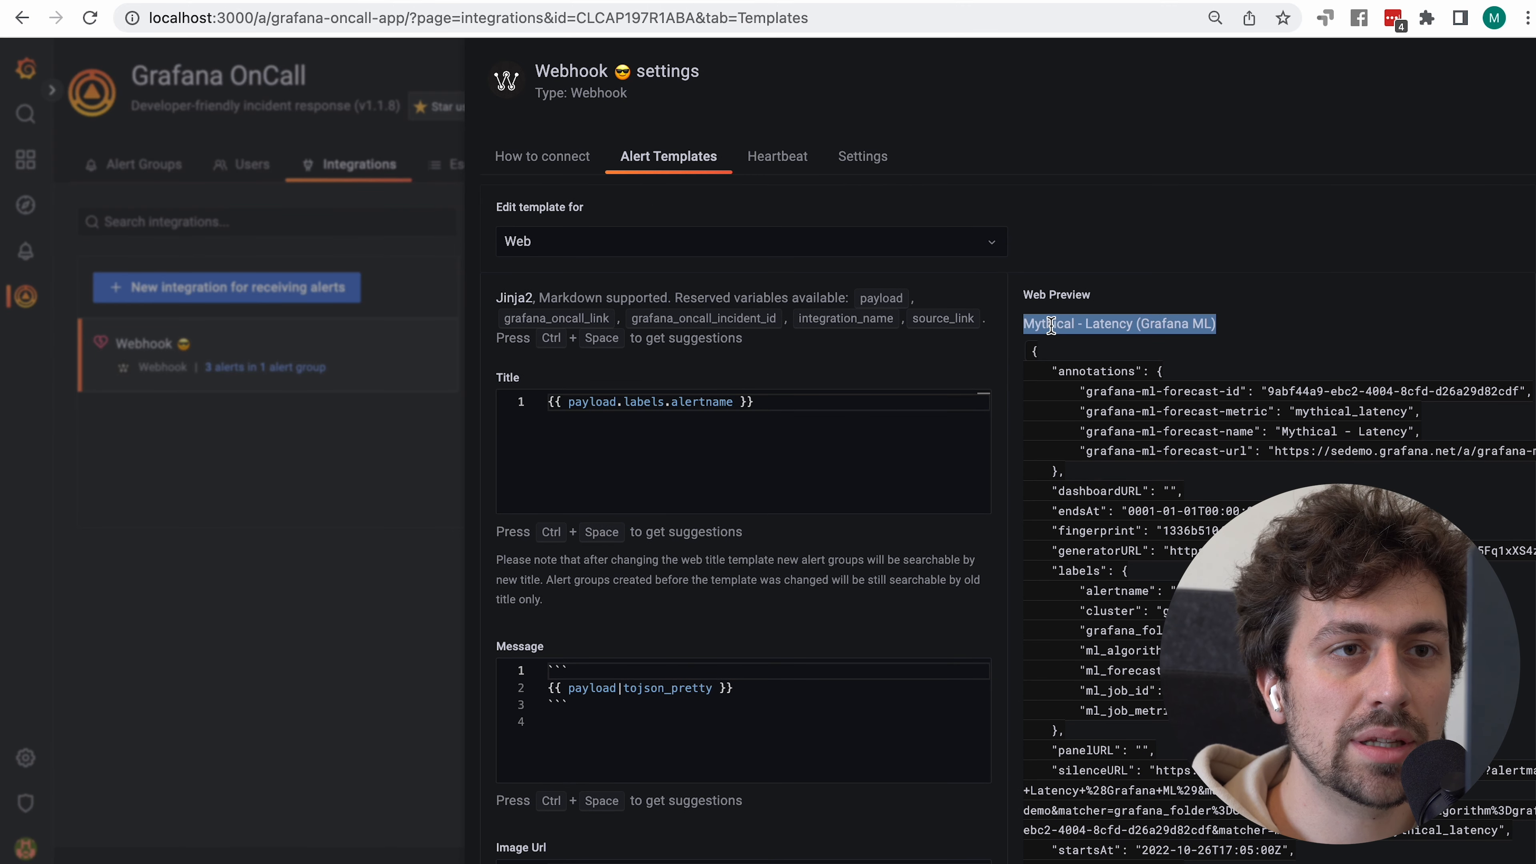
{"action": "left_click", "coordinate": [798, 400]}
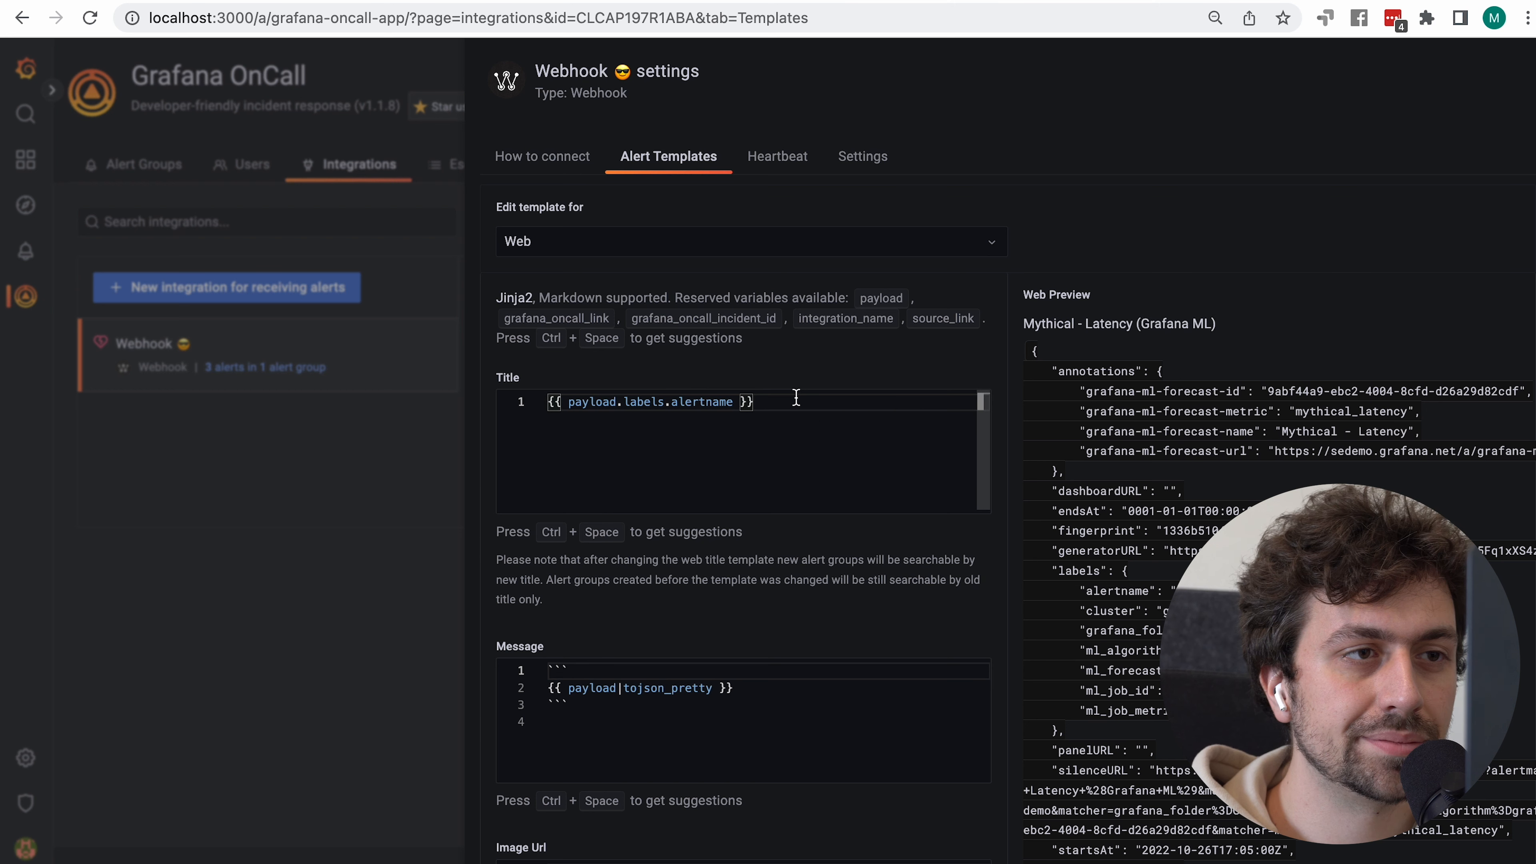
{"action": "type", "text": "_ "}
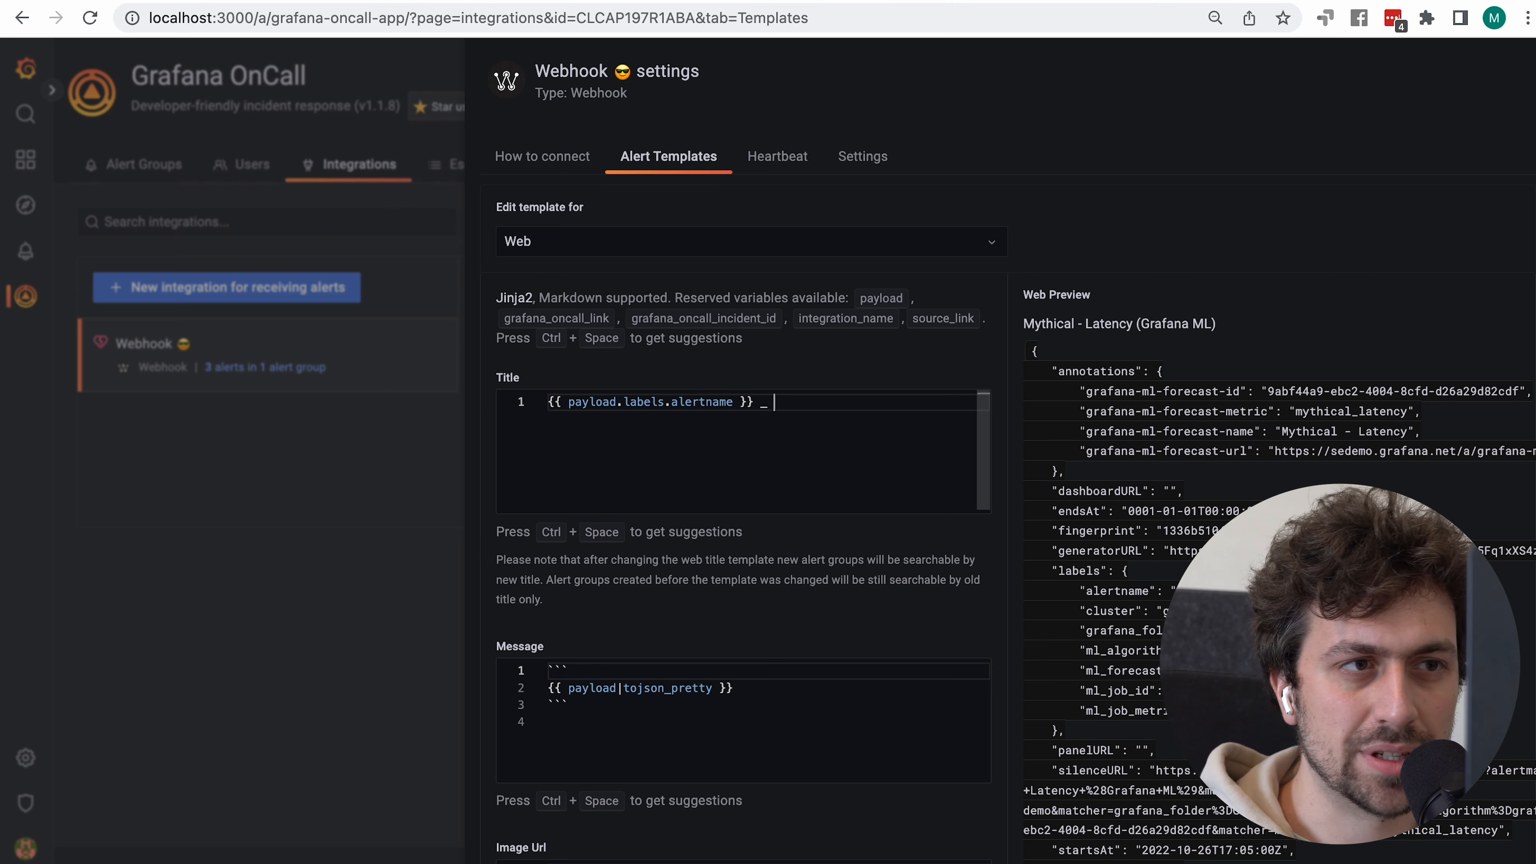
{"action": "type", "text": "sadasdhgvjhfgvsjdhfgvjhkdsvf"}
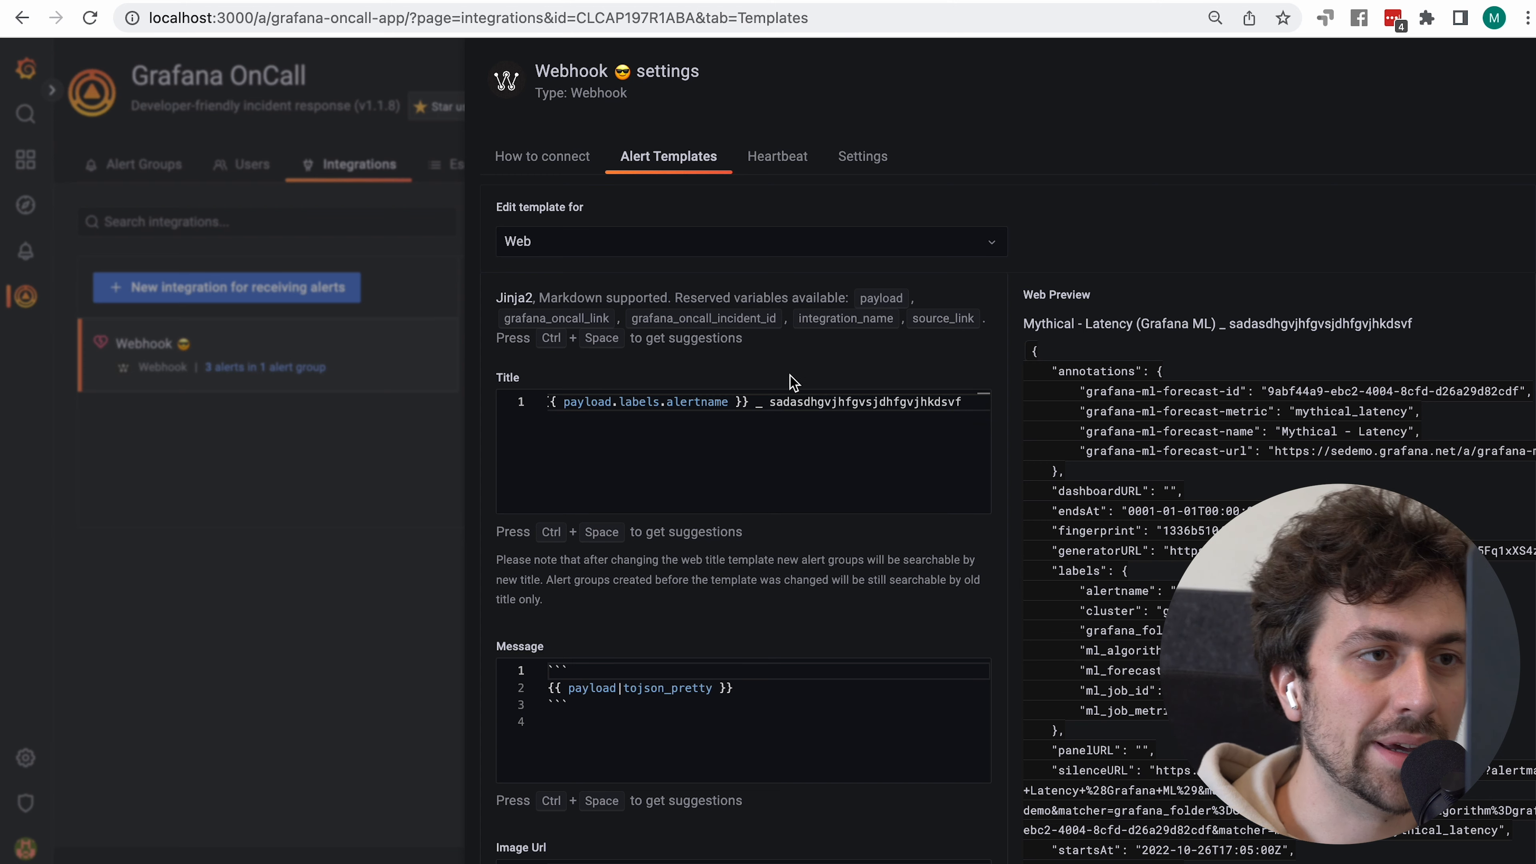
{"action": "left_click", "coordinate": [755, 402]}
{"action": "left_click", "coordinate": [807, 473], "text": "shift"}
{"action": "key", "text": "BackSpace"}
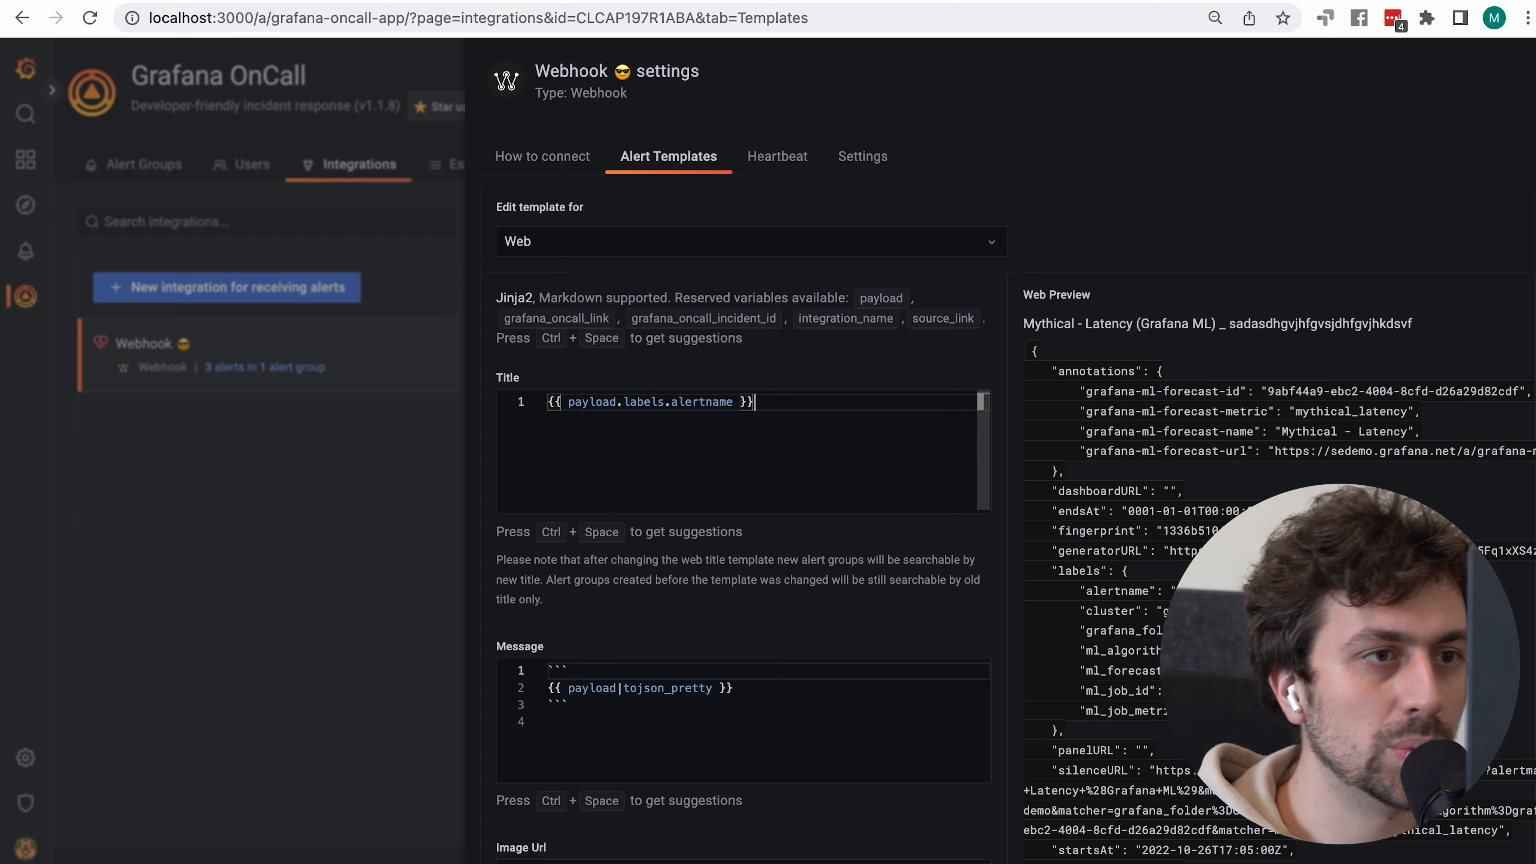
{"action": "scroll", "coordinate": [959, 605], "scroll_direction": "down", "scroll_amount": 5}
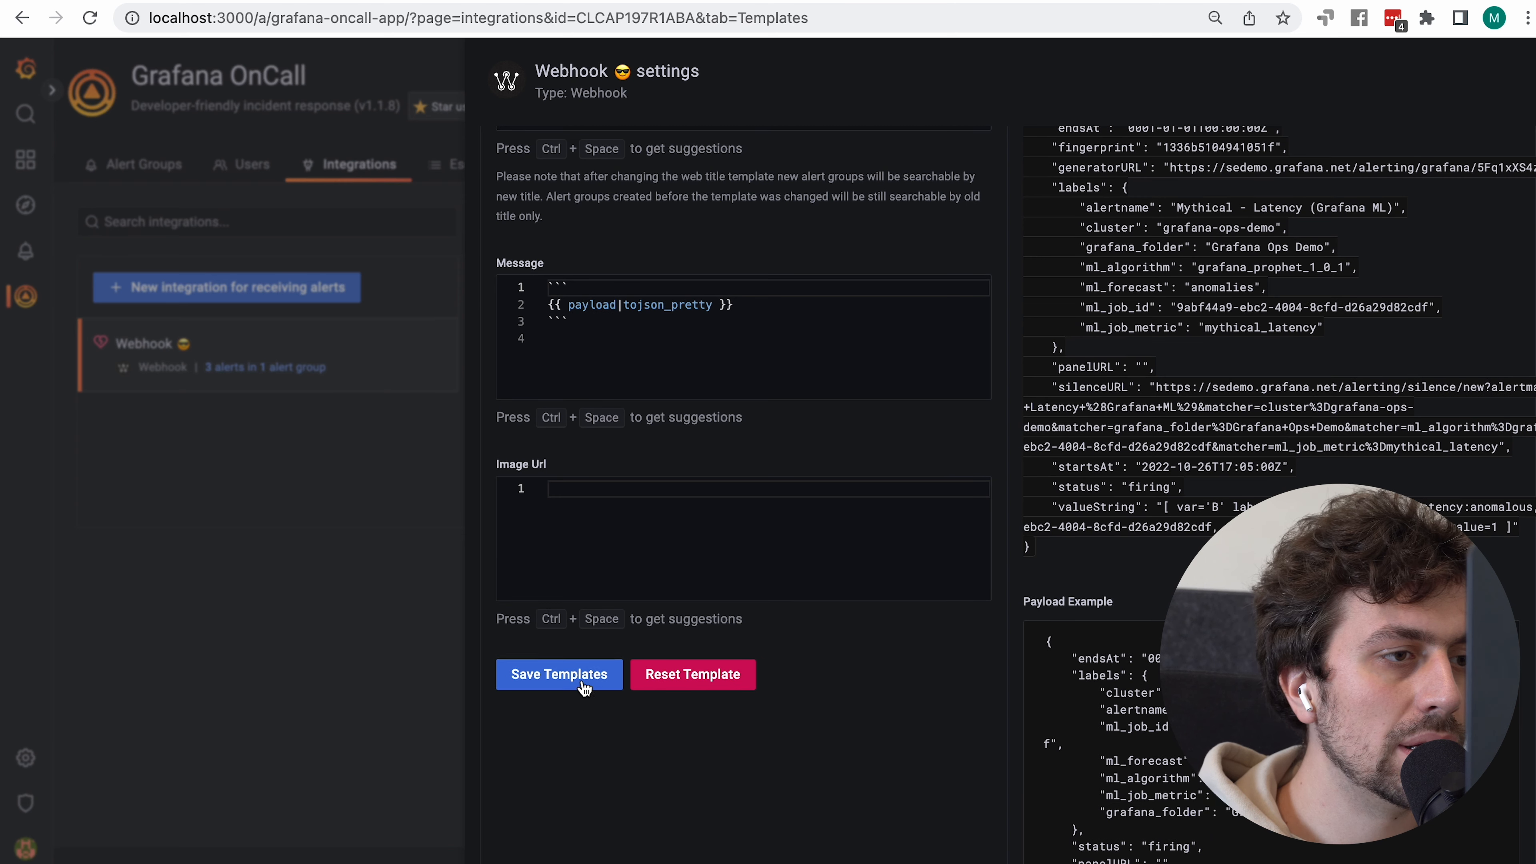
{"action": "left_click", "coordinate": [584, 696]}
{"action": "left_click", "coordinate": [267, 574]}
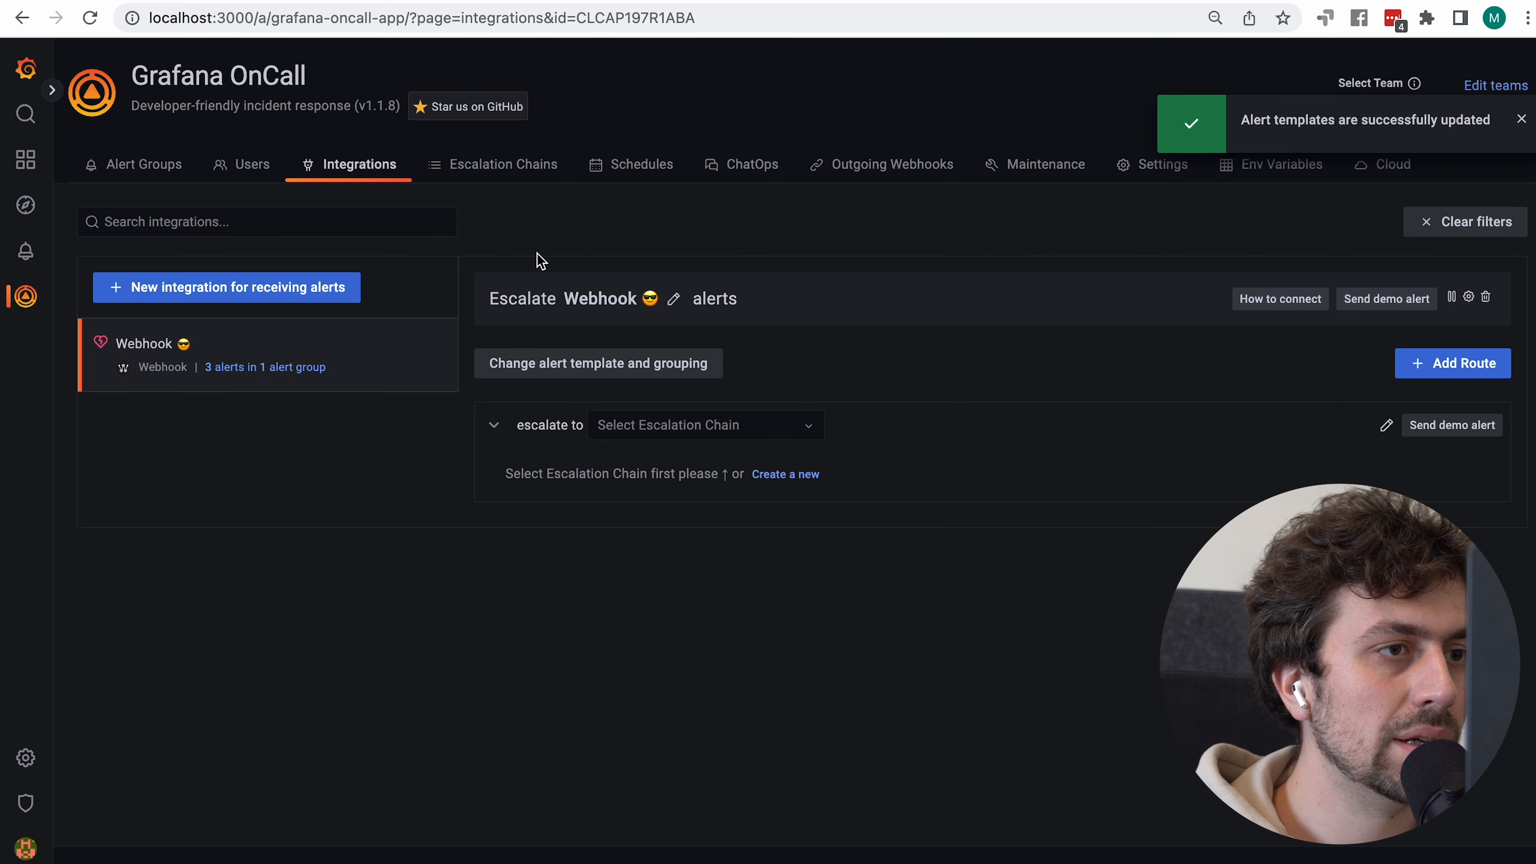
{"action": "key", "text": "super+grave"}
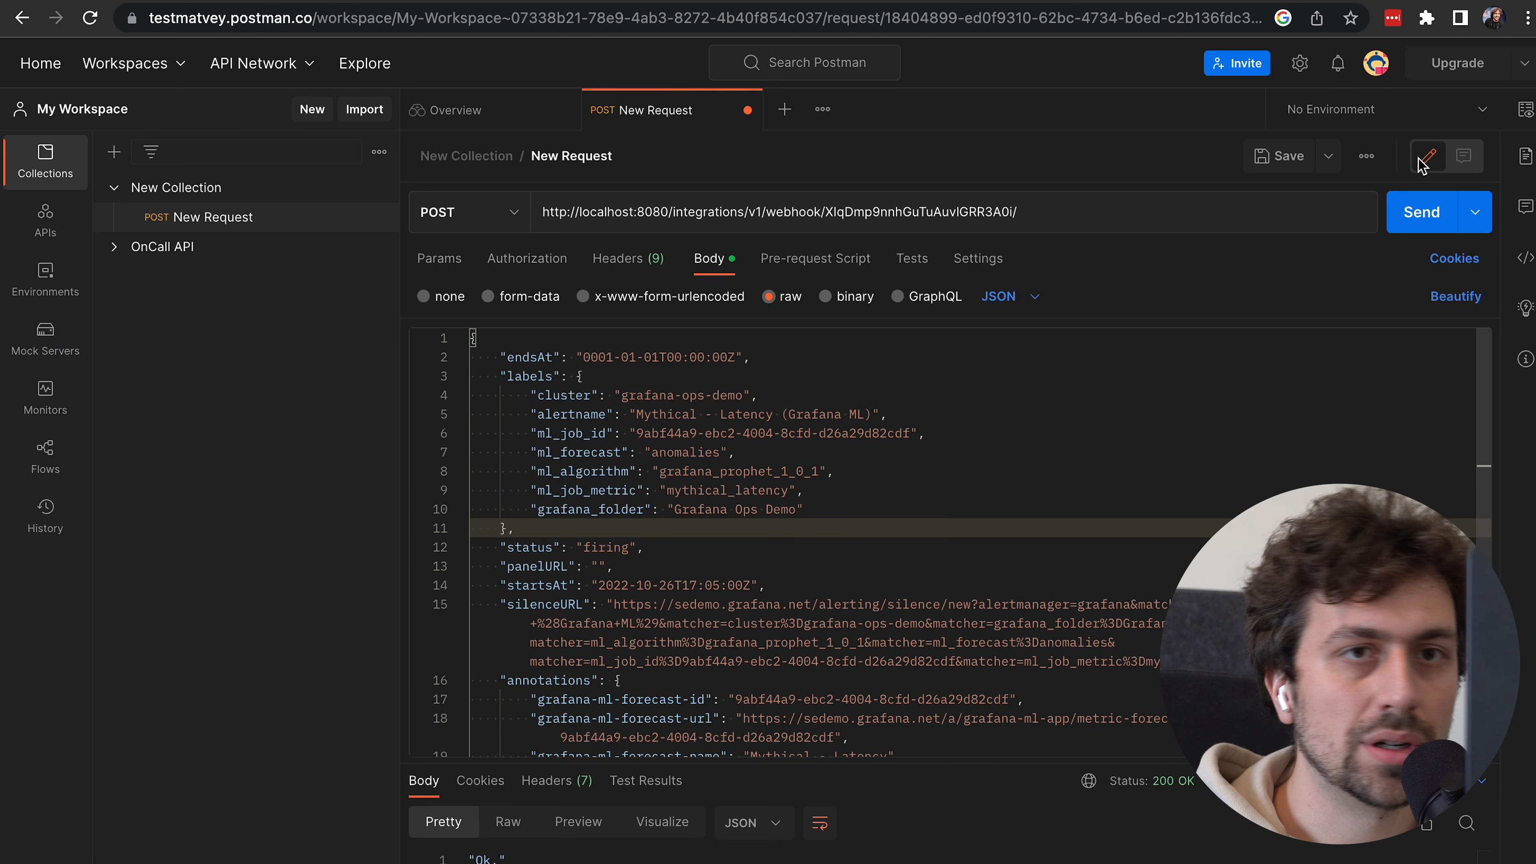
Resend the alert and verify it joined the 'Mythical - Latency (Grafana ML)' group
{"action": "left_click", "coordinate": [1411, 222]}
{"action": "key", "text": "super+grave"}
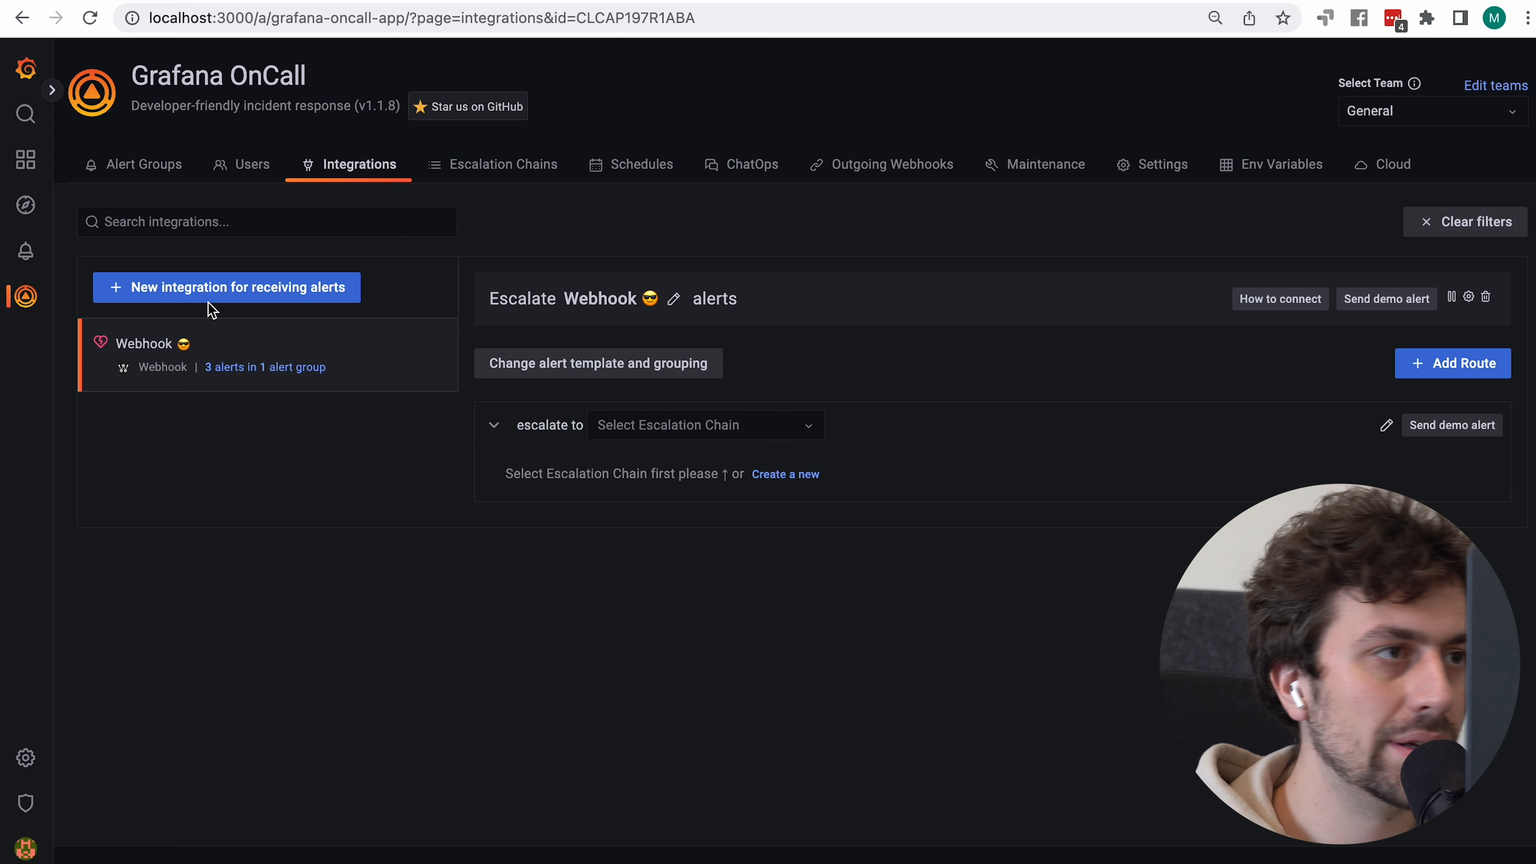
{"action": "left_click", "coordinate": [145, 165]}
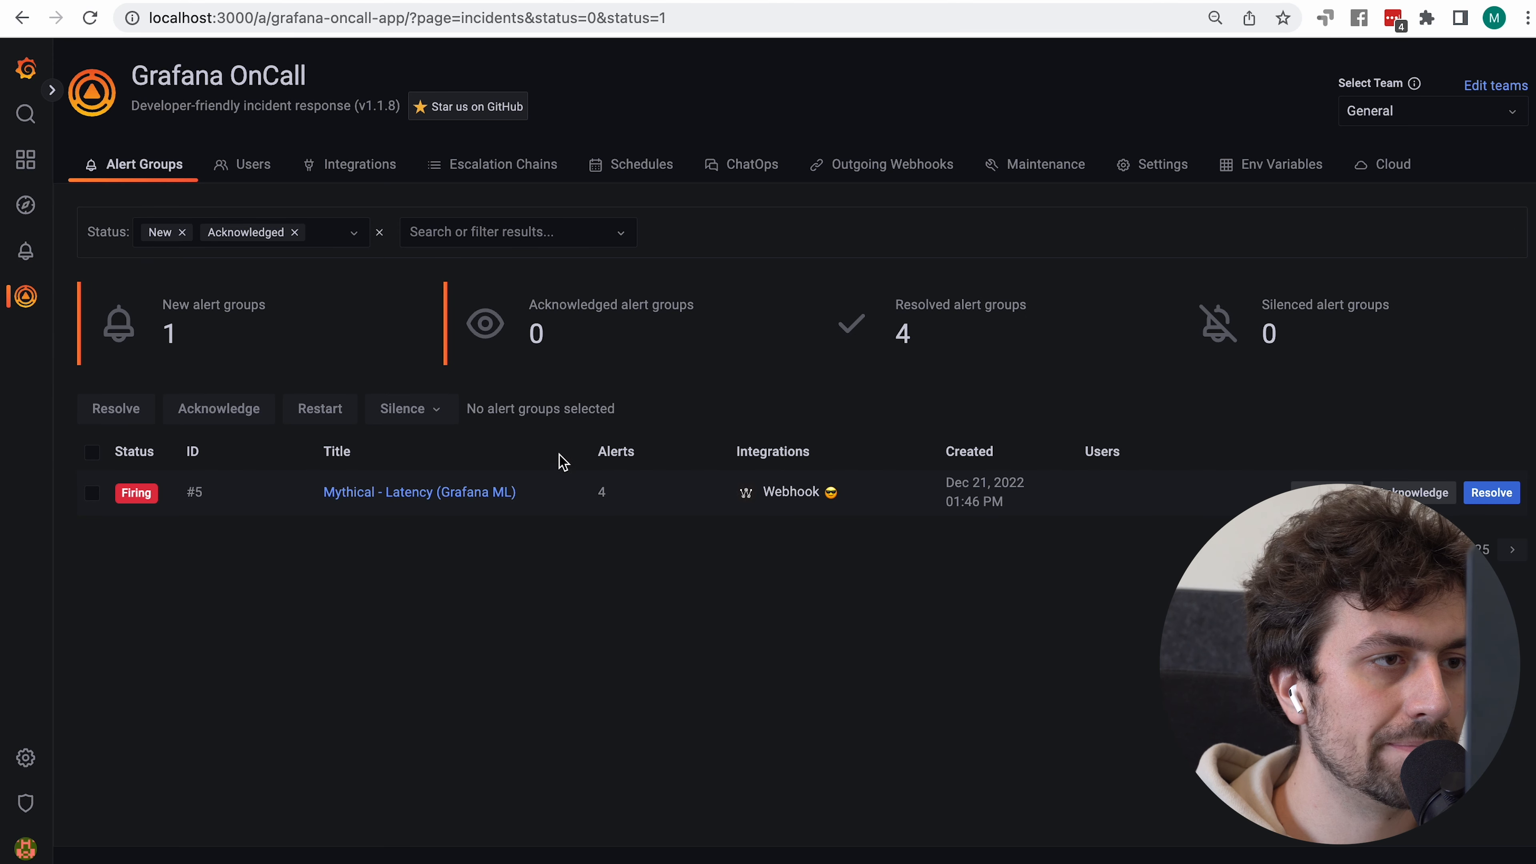
{"action": "left_click", "coordinate": [450, 506]}
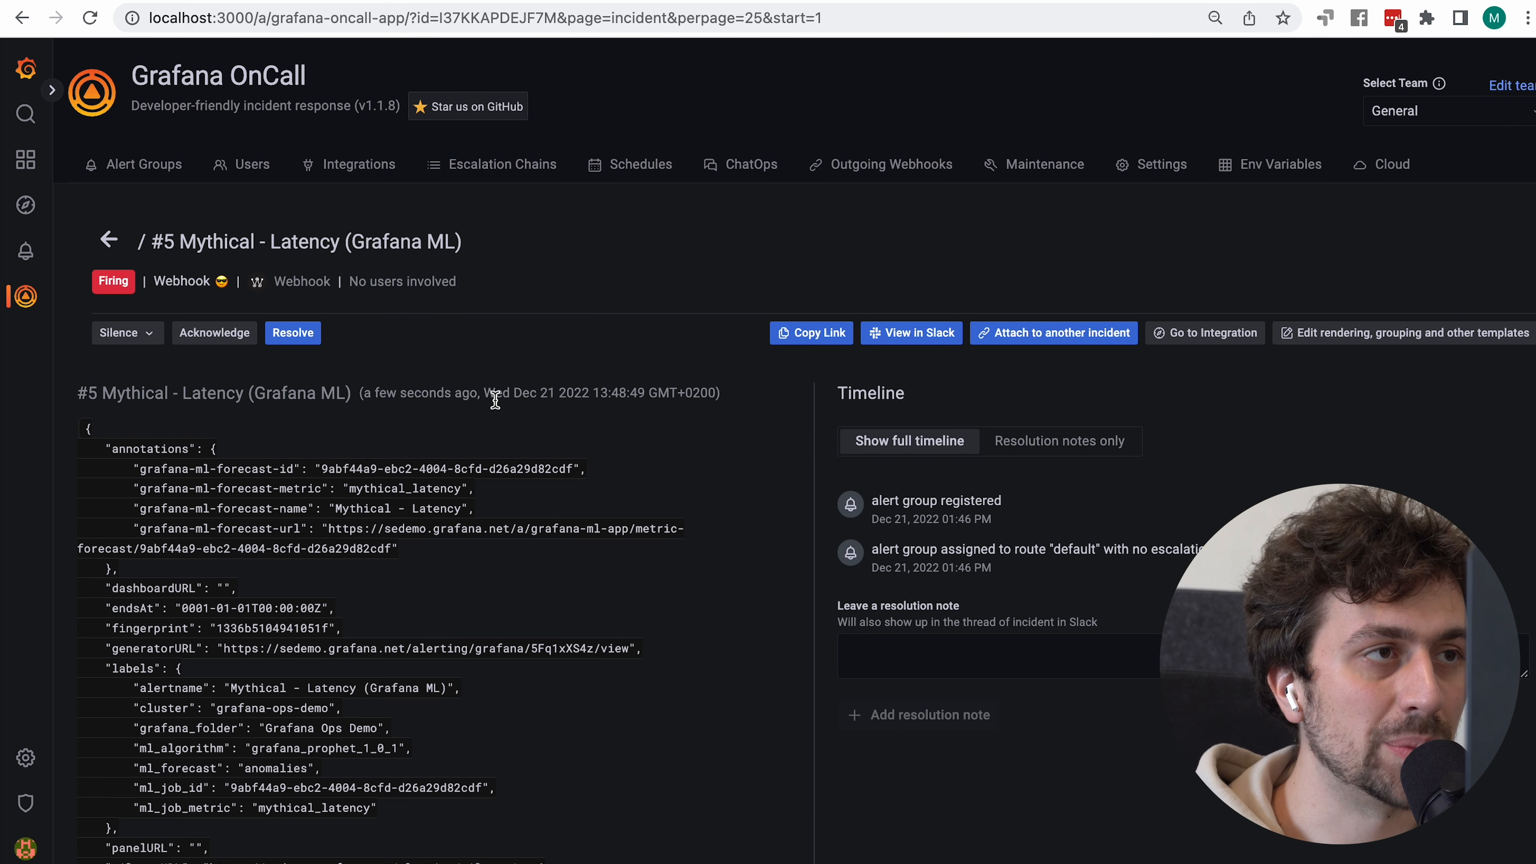
{"action": "left_click", "coordinate": [369, 164]}
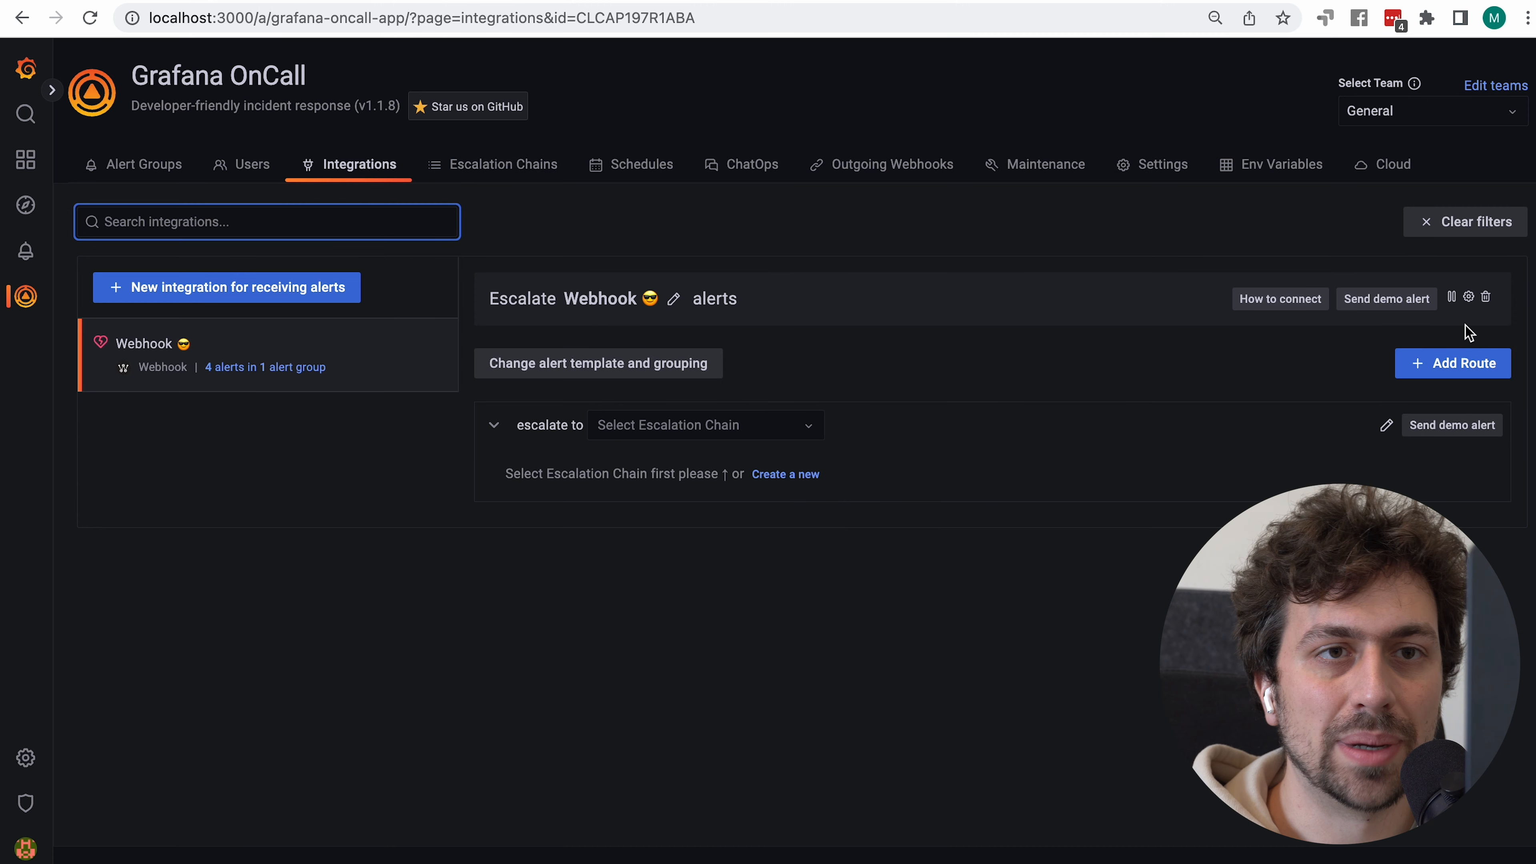
Reopen the Webhook templates and select the {{ payload|tojson_pretty }} Message line
{"action": "left_click", "coordinate": [1469, 298]}
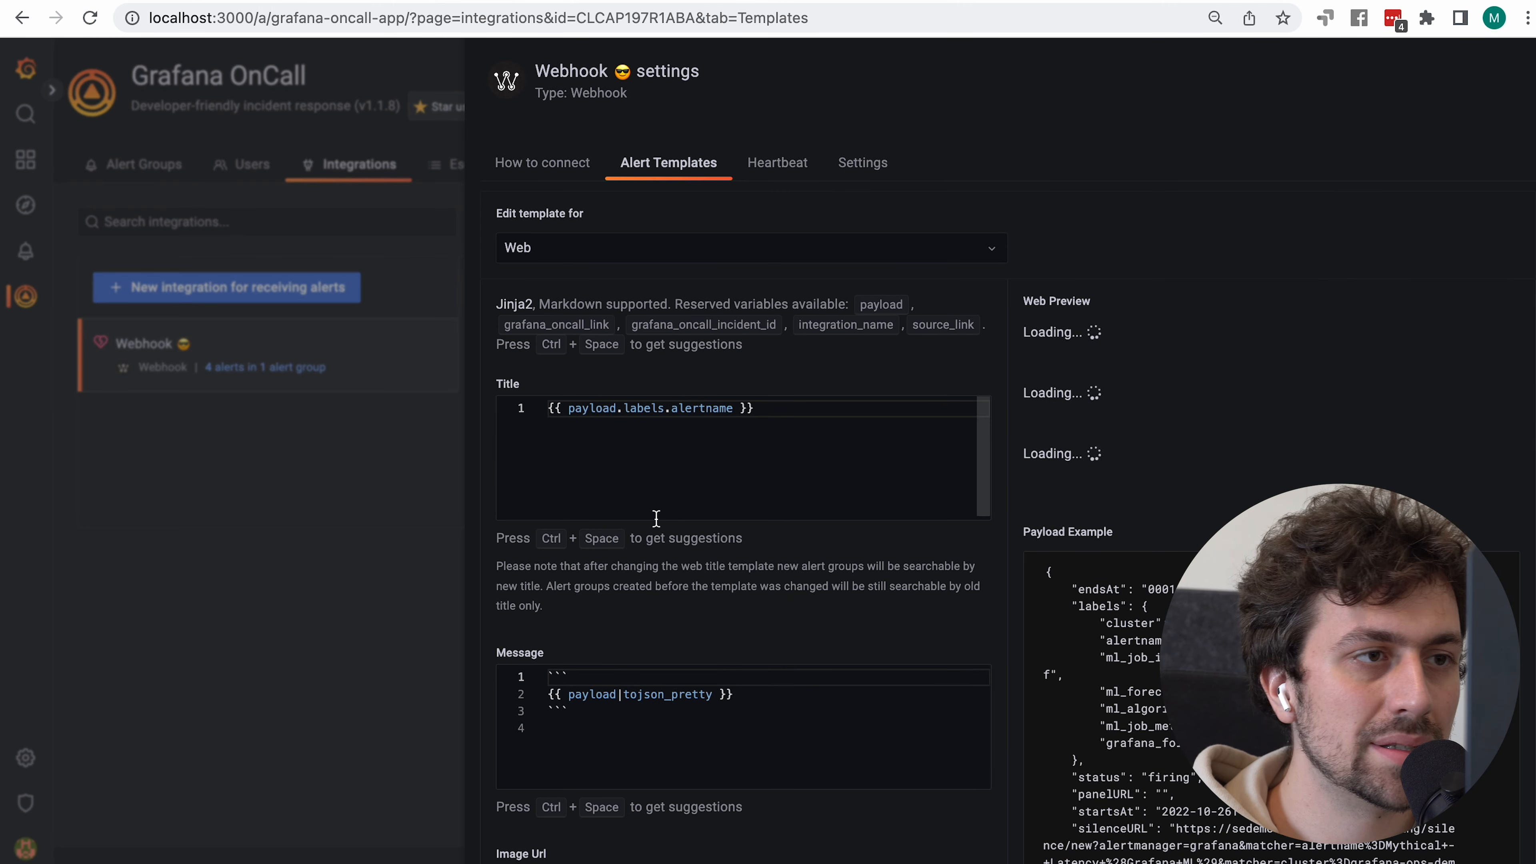
{"action": "scroll", "coordinate": [926, 642], "scroll_direction": "down", "scroll_amount": 4}
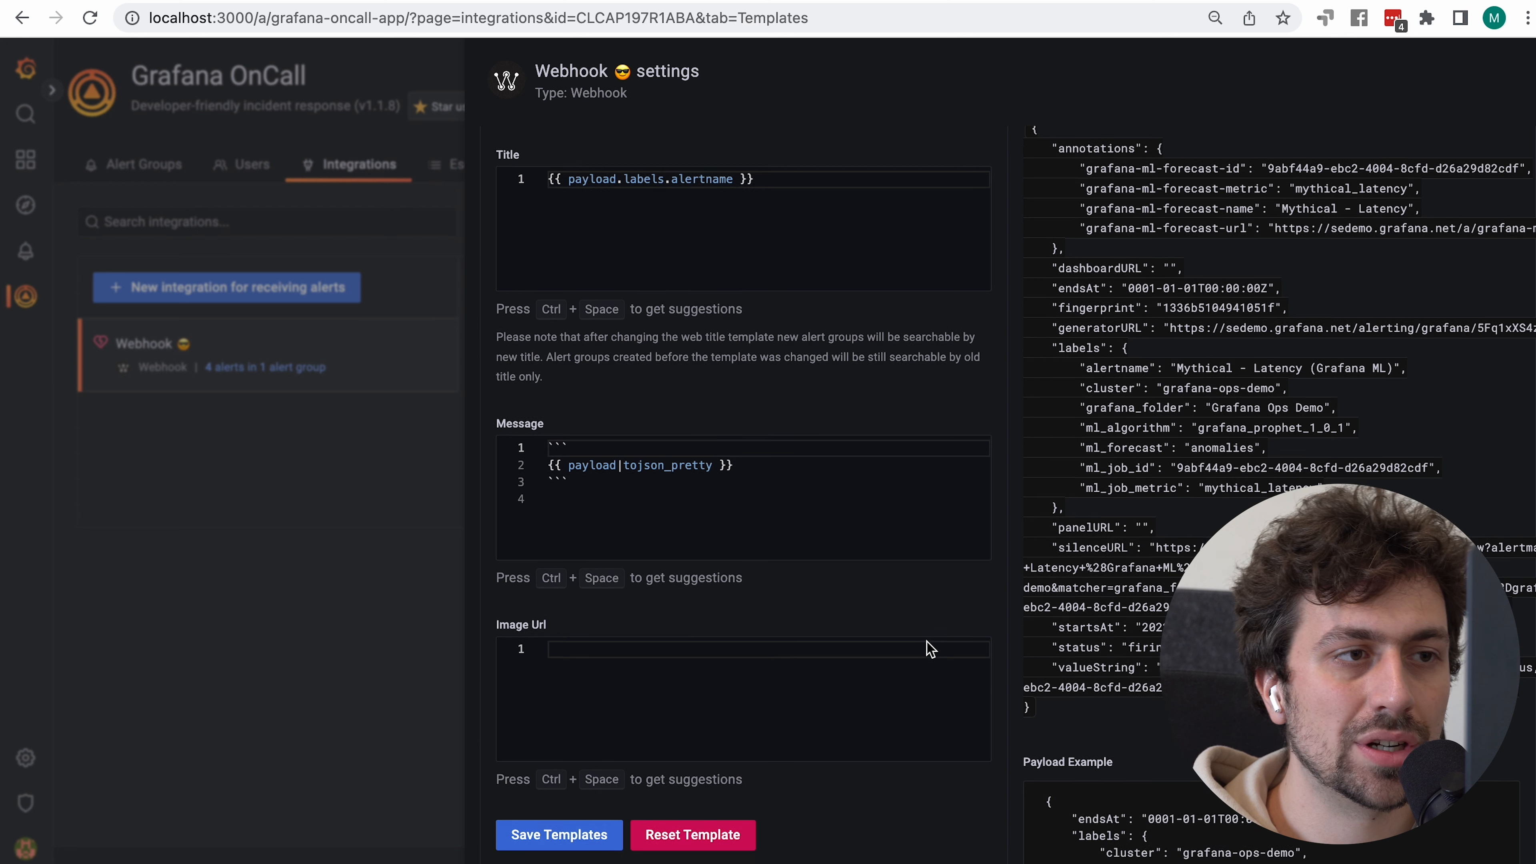
{"action": "left_click", "coordinate": [765, 466]}
{"action": "left_click_drag", "start_coordinate": [765, 468], "coordinate": [521, 476]}
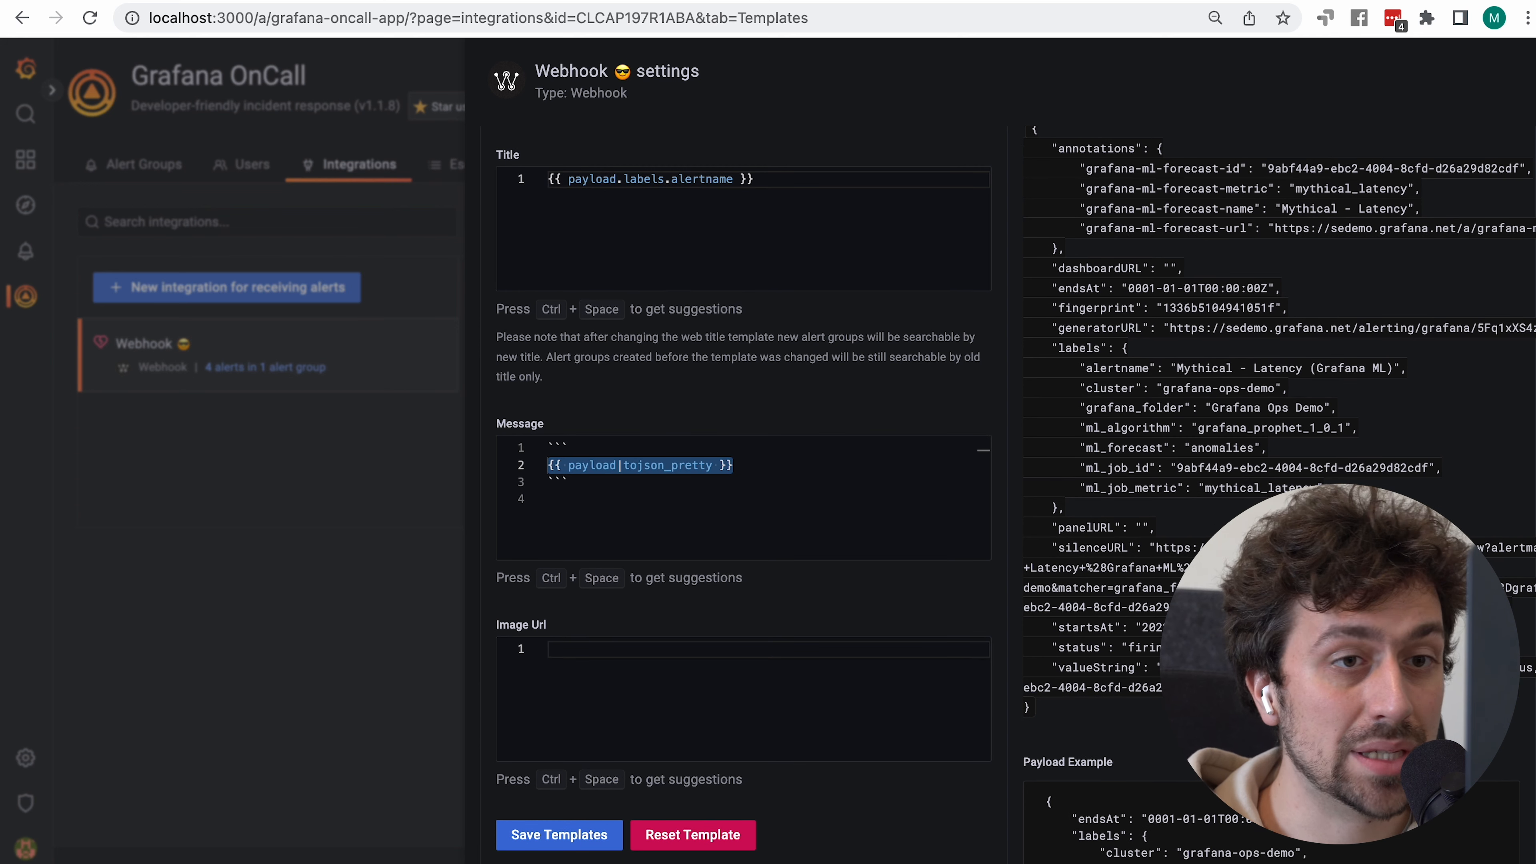
Review the labels in the Payload Example beside the Message template
{"action": "scroll", "coordinate": [744, 484], "scroll_direction": "up", "scroll_amount": 3}
{"action": "scroll", "coordinate": [744, 484], "scroll_direction": "down", "scroll_amount": 7}
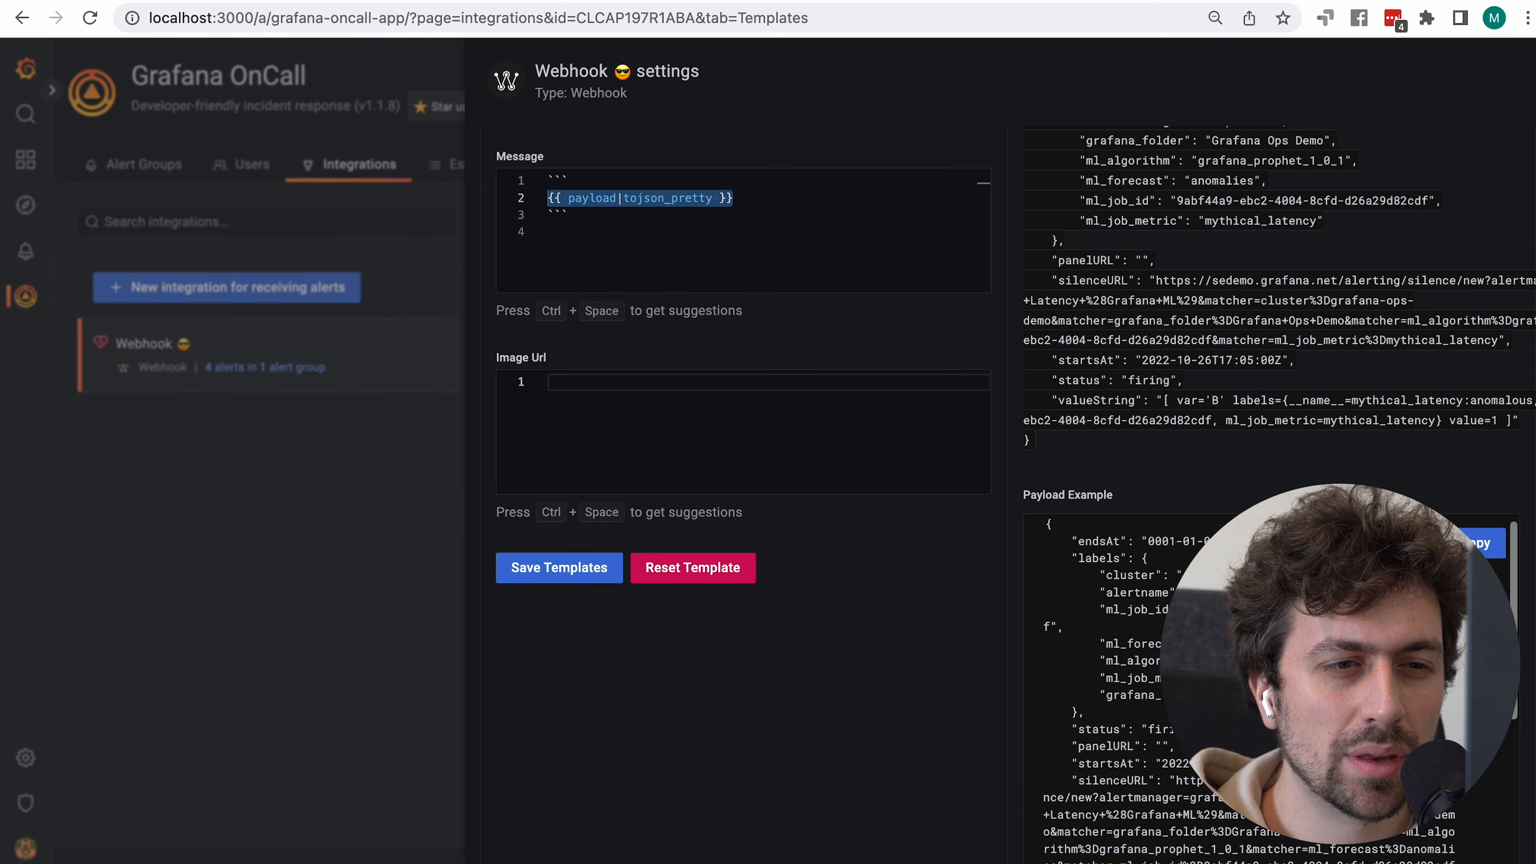
{"action": "scroll", "coordinate": [1119, 684], "scroll_direction": "down", "scroll_amount": 10}
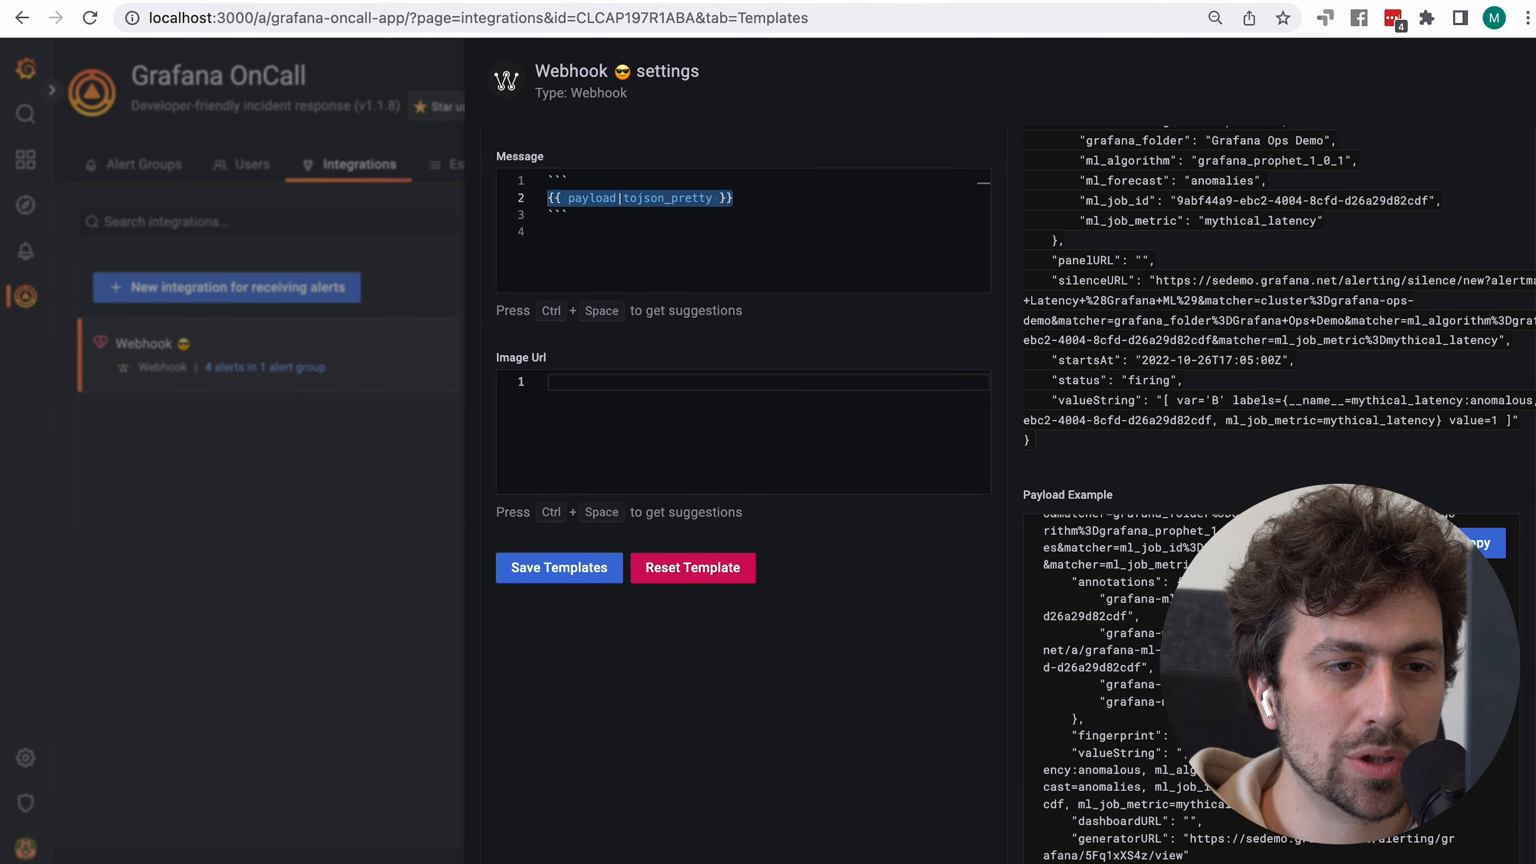
{"action": "scroll", "coordinate": [1118, 683], "scroll_direction": "up", "scroll_amount": 10}
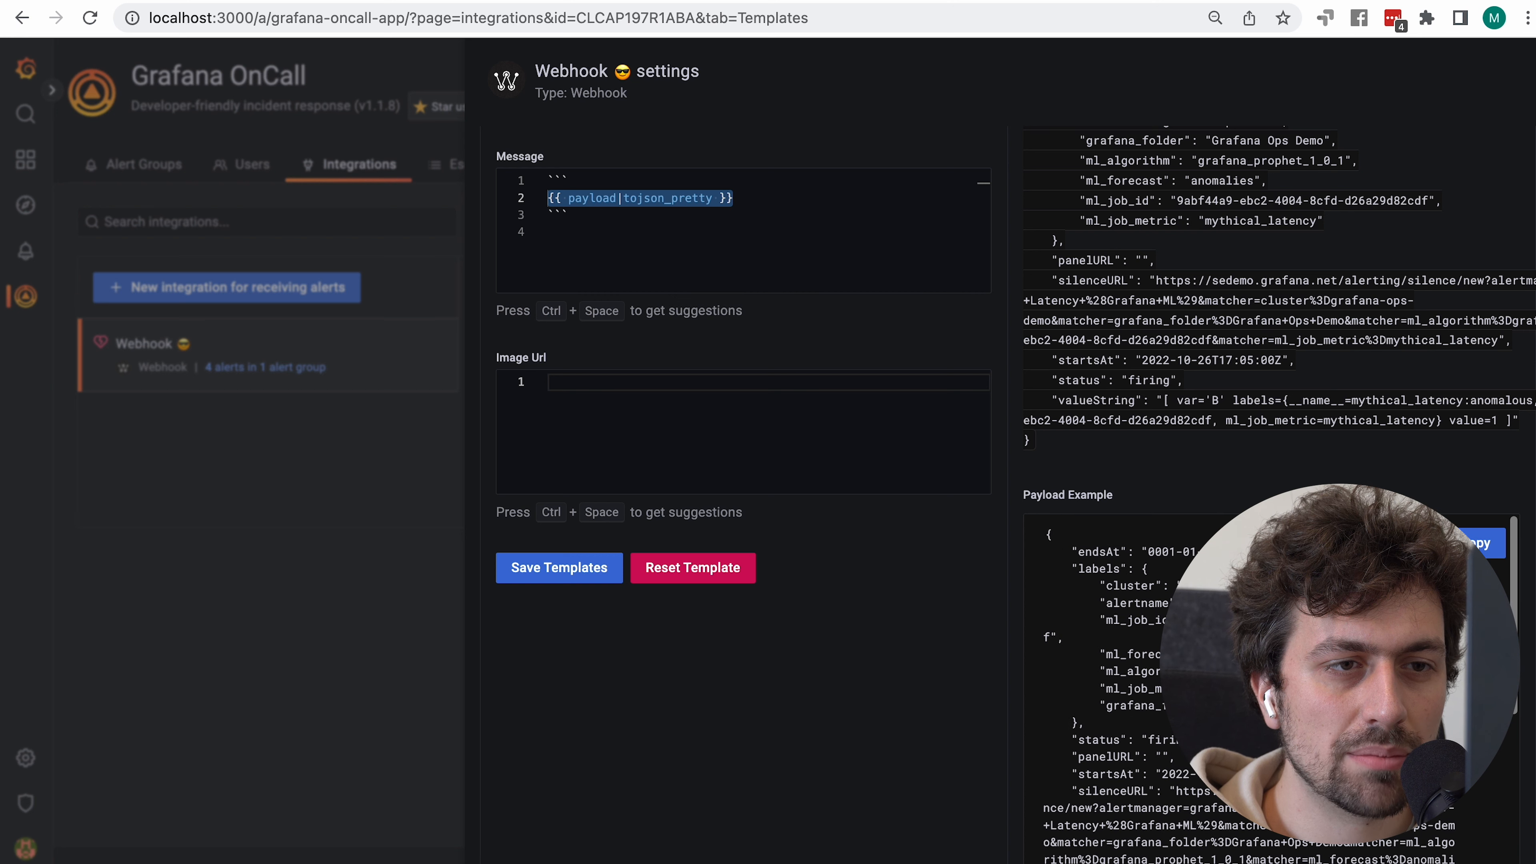
{"action": "scroll", "coordinate": [1118, 683], "scroll_direction": "down", "scroll_amount": 5}
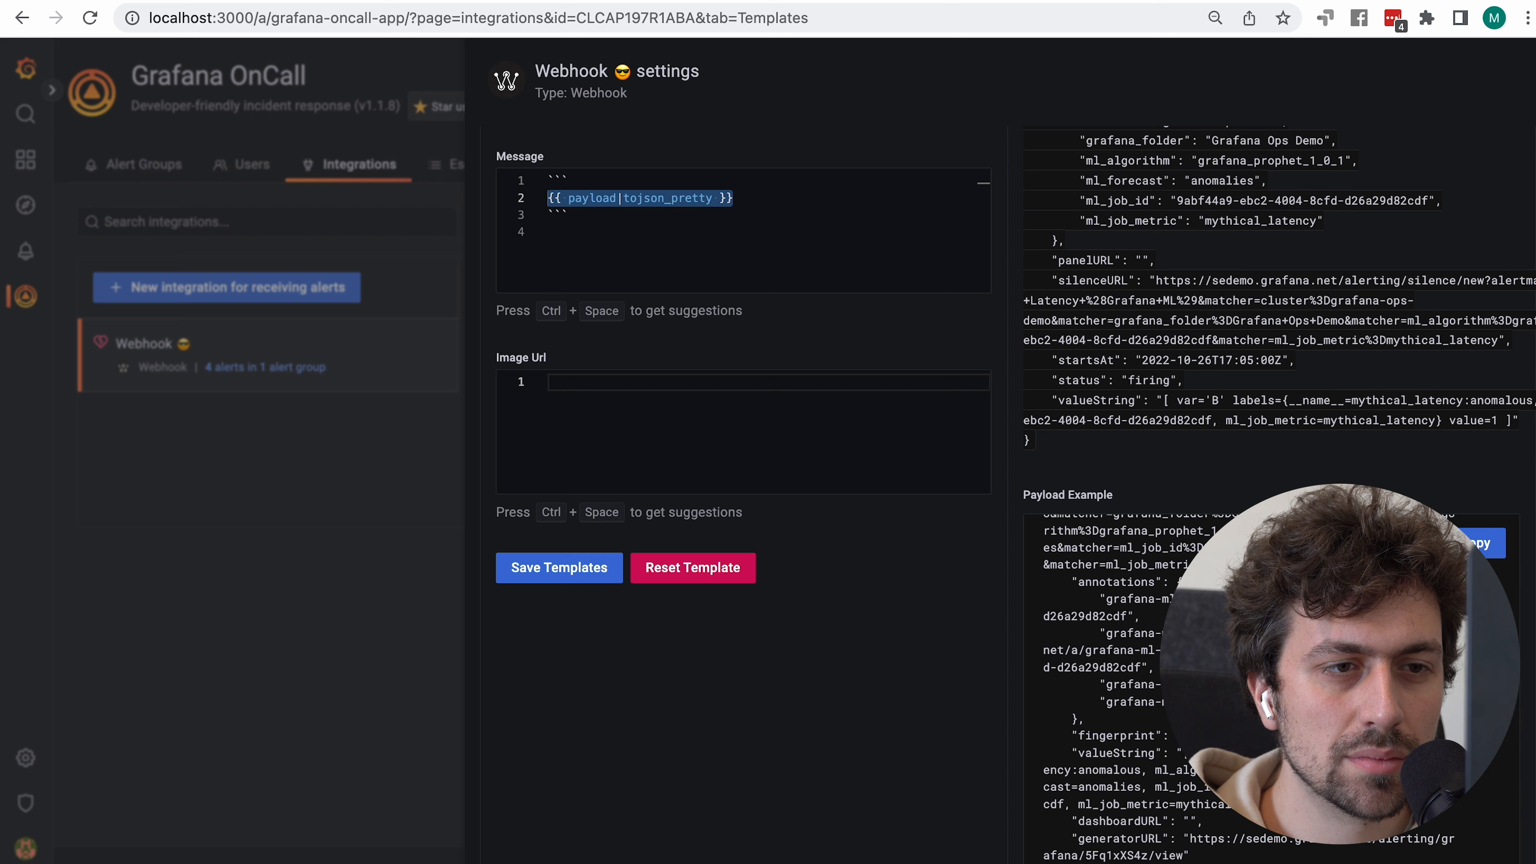
{"action": "scroll", "coordinate": [1270, 684], "scroll_direction": "up", "scroll_amount": 10}
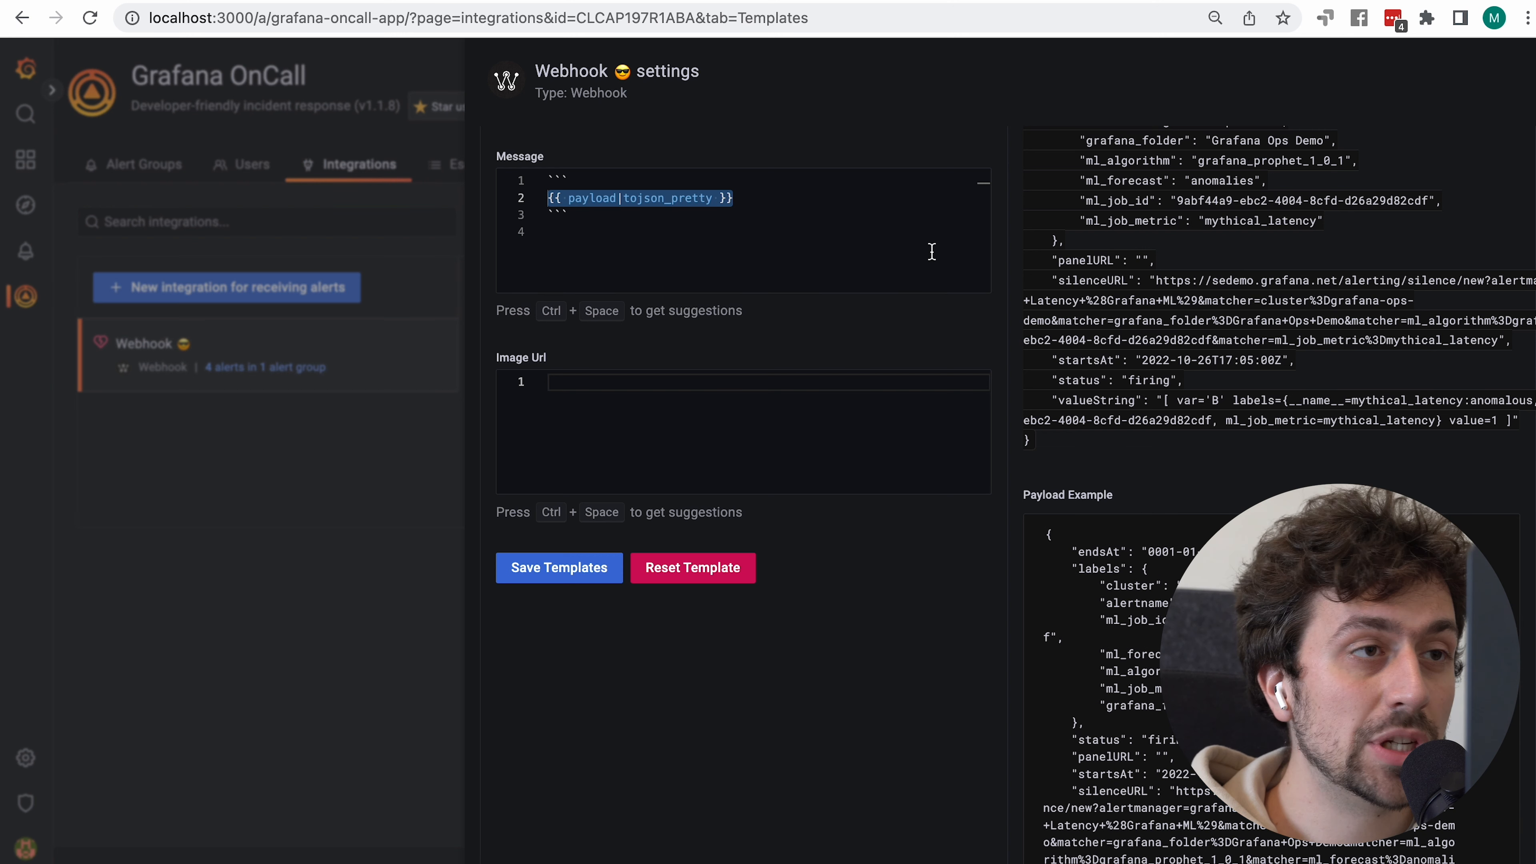
{"action": "left_click", "coordinate": [797, 219]}
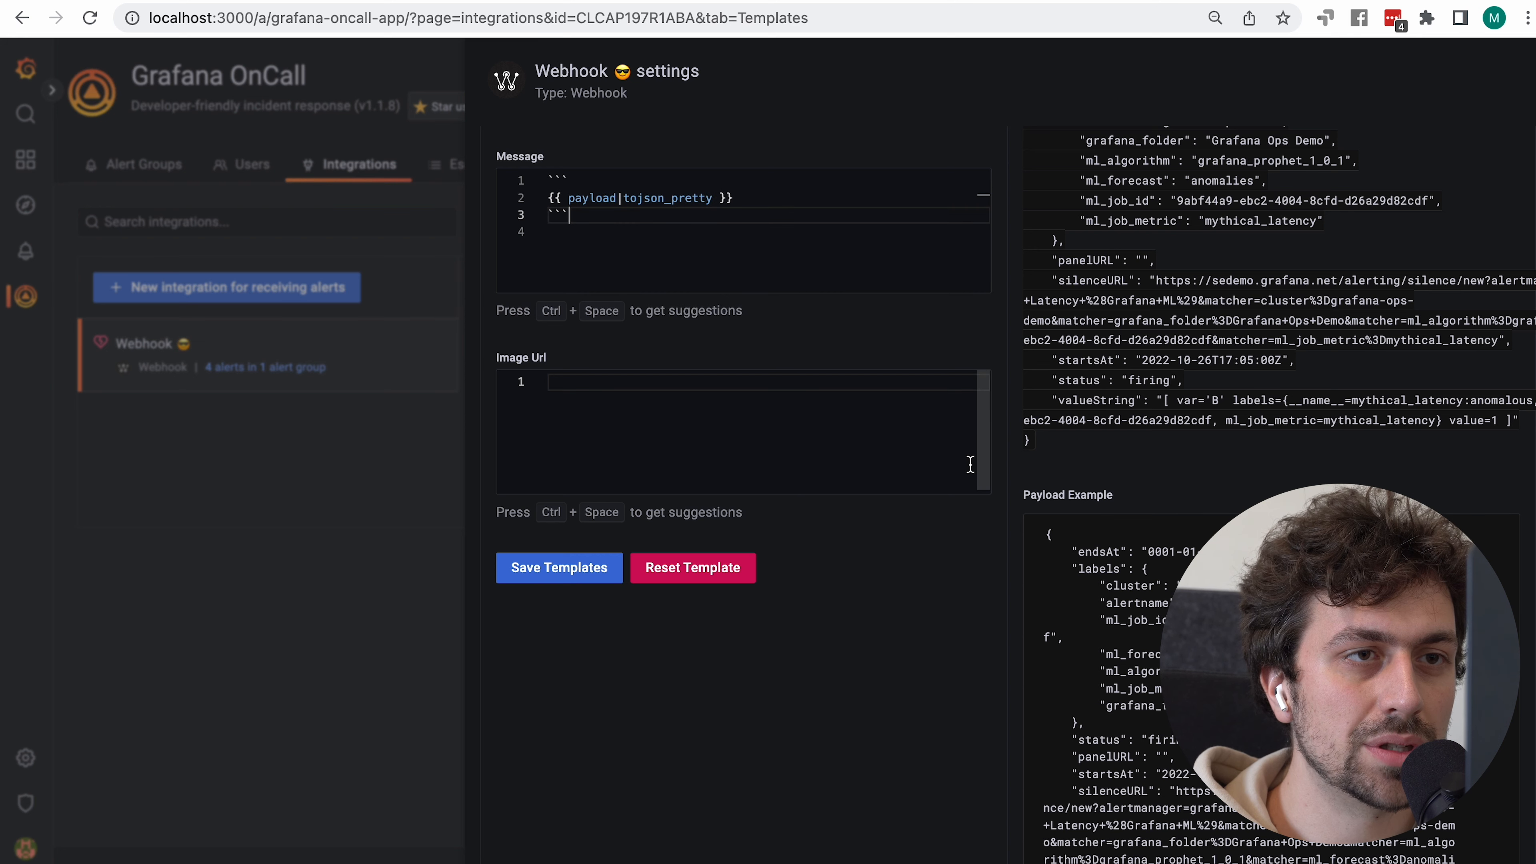
{"action": "scroll", "coordinate": [994, 353], "scroll_direction": "up", "scroll_amount": 5}
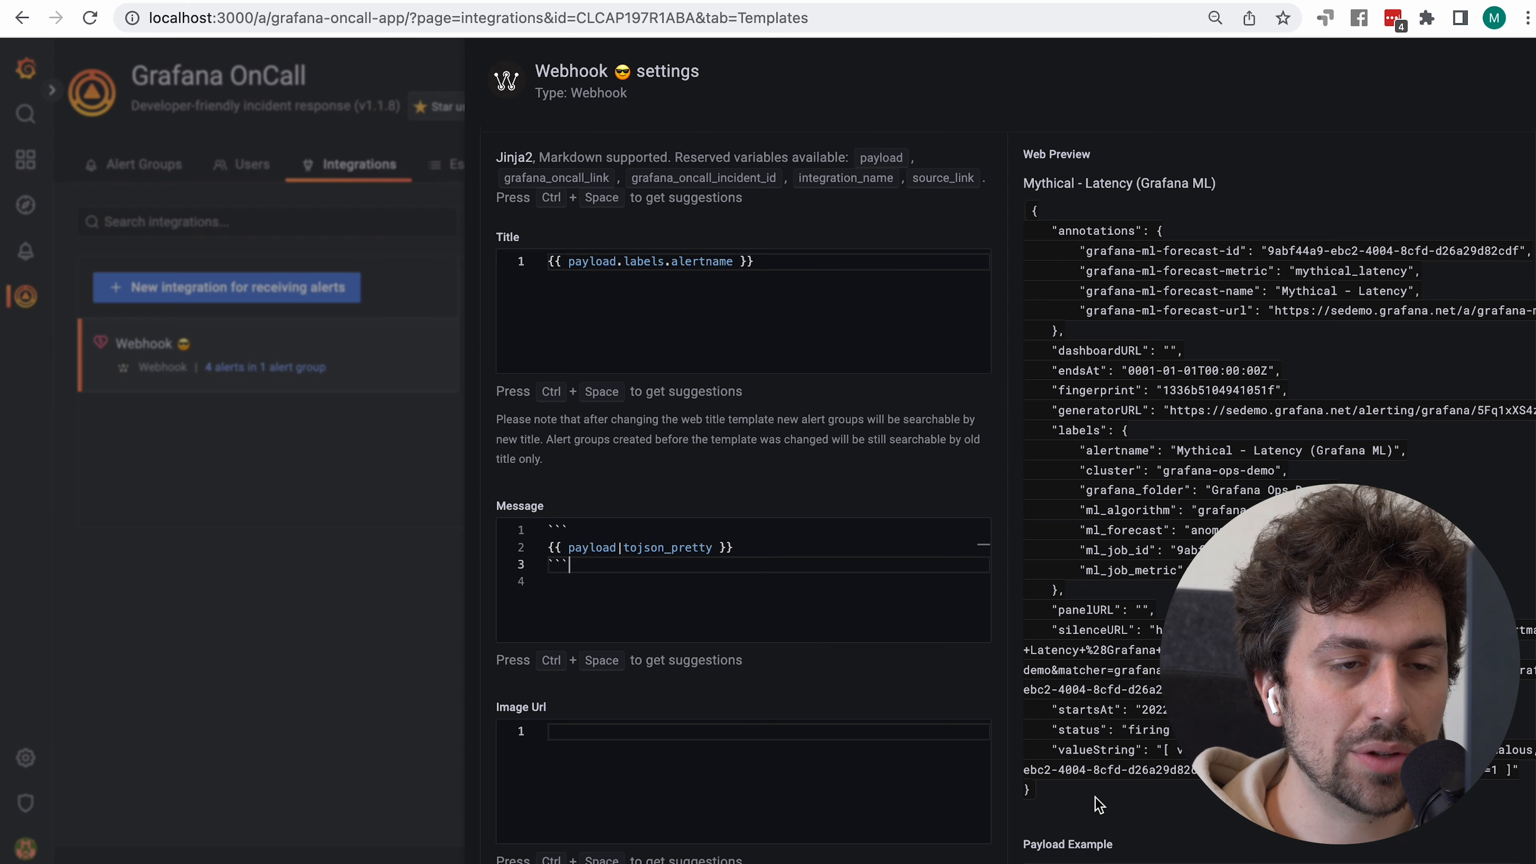
{"action": "scroll", "coordinate": [1099, 805], "scroll_direction": "down", "scroll_amount": 3}
{"action": "double_click", "coordinate": [1091, 688]}
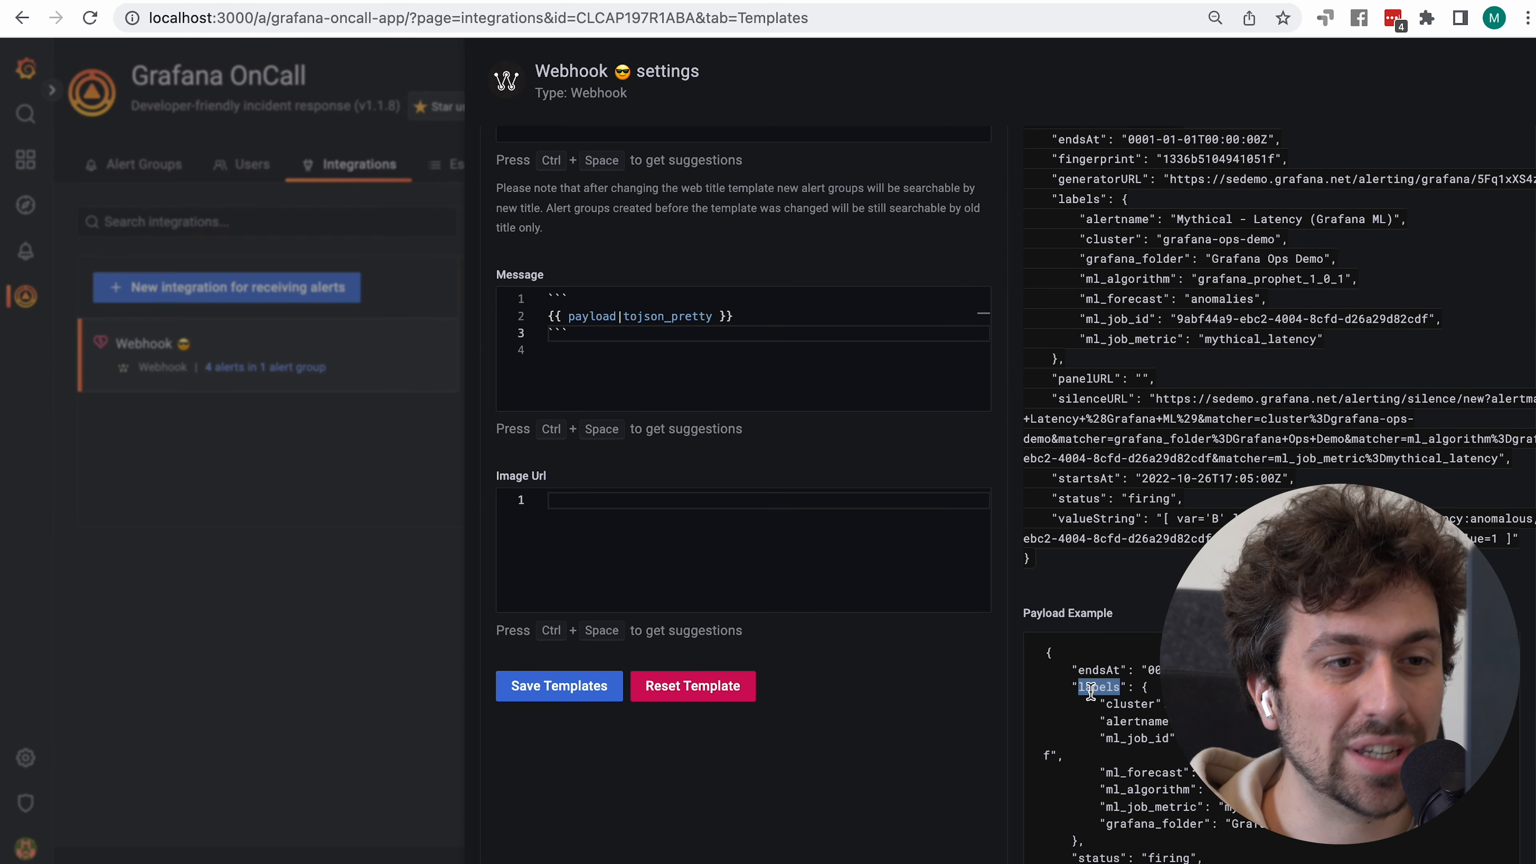
{"action": "left_click", "coordinate": [751, 315]}
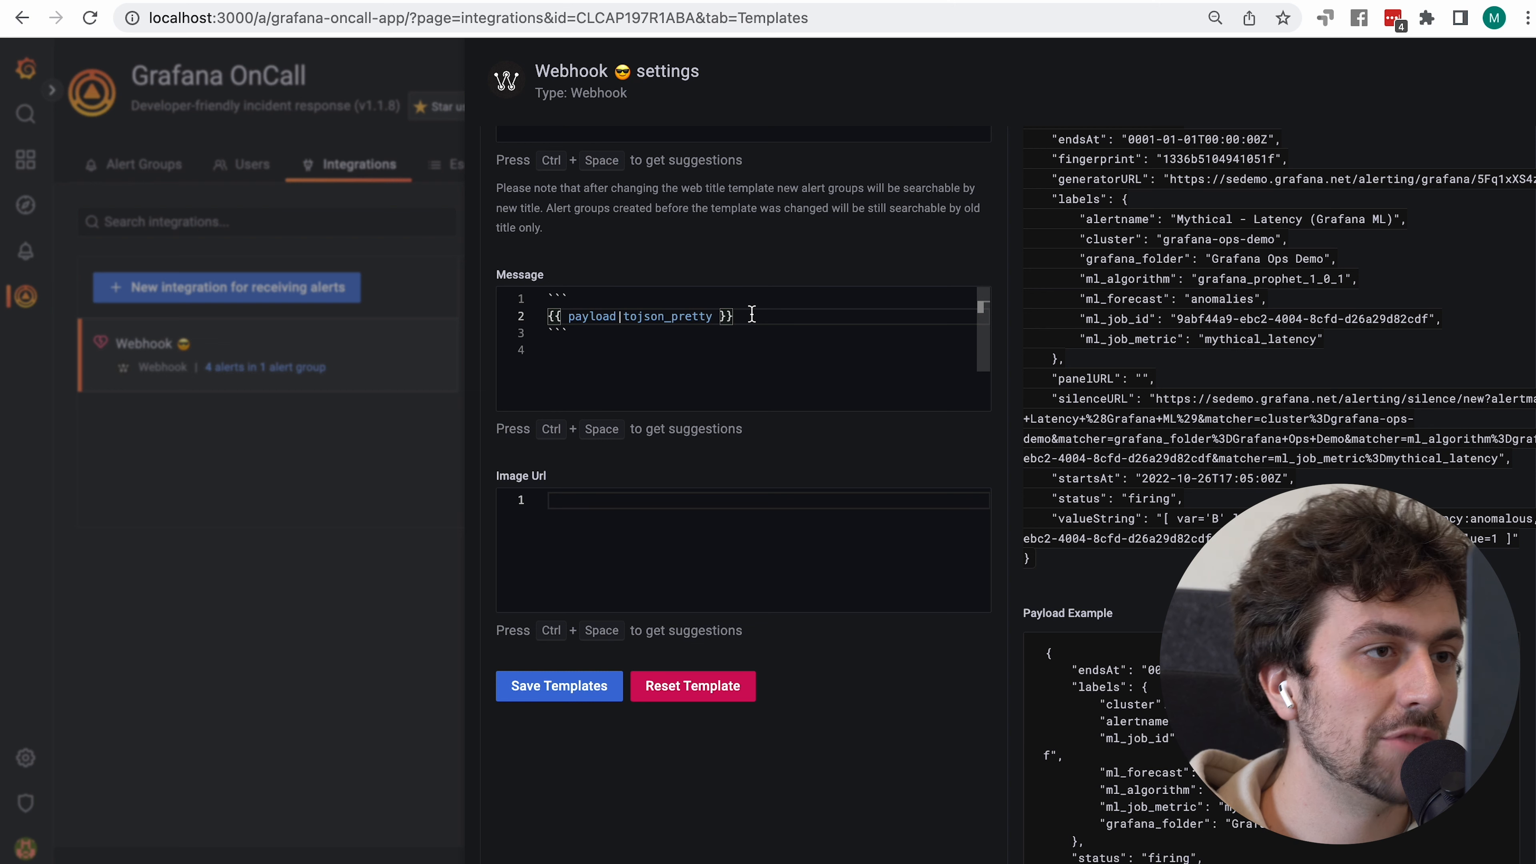
Replace the tojson_pretty message with {{ payload.labels }} and check the Web Preview
{"action": "key", "text": "shift+Home"}
{"action": "key", "text": "BackSpace"}
{"action": "key", "text": "Delete"}
{"action": "key", "text": "Delete"}
{"action": "key", "text": "Delete"}
{"action": "key", "text": "Delete"}
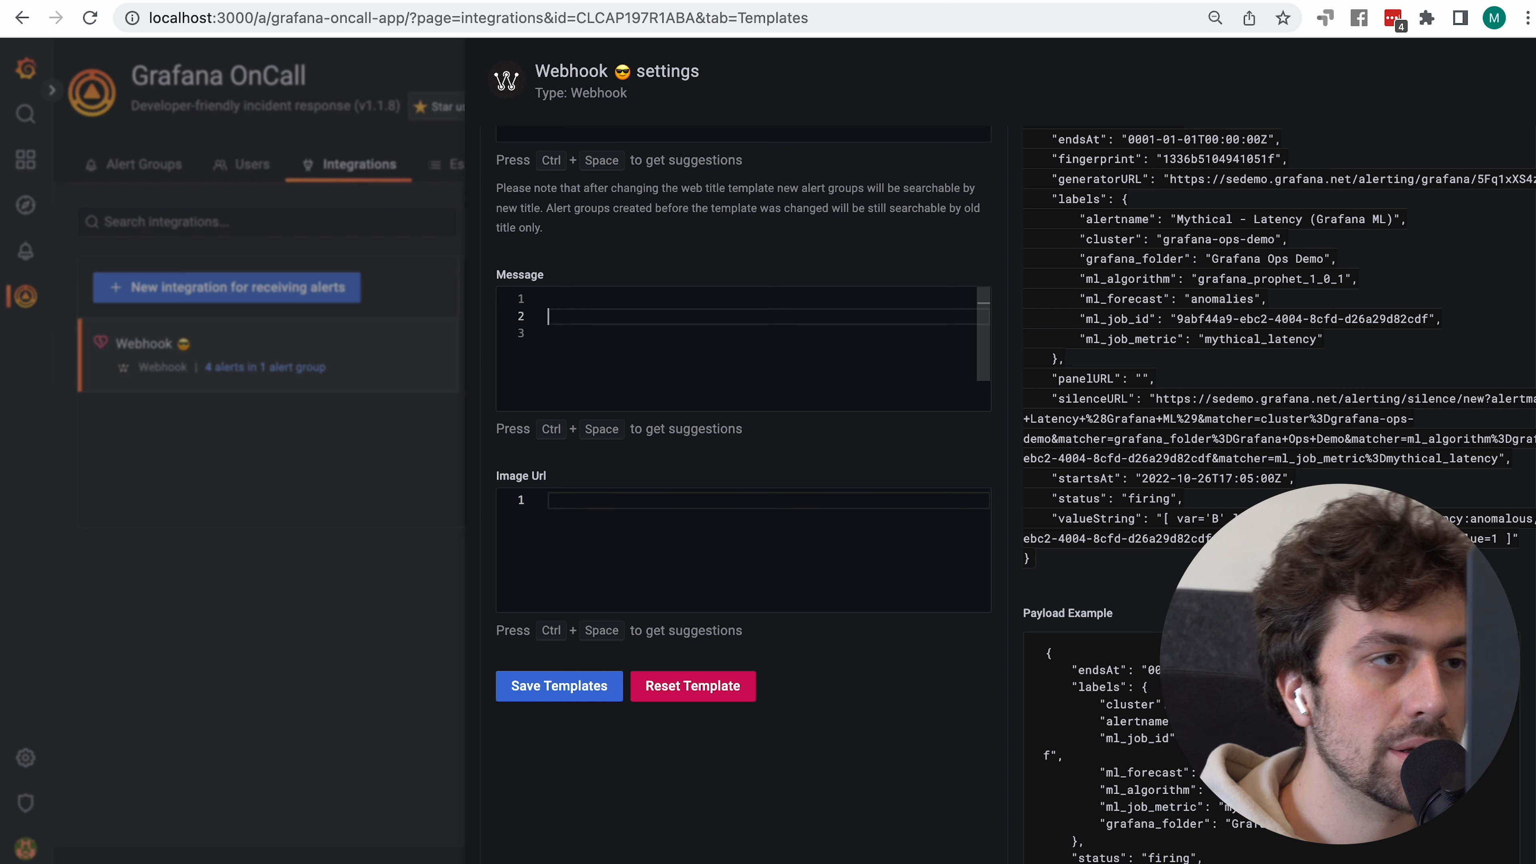
{"action": "key", "text": "BackSpace"}
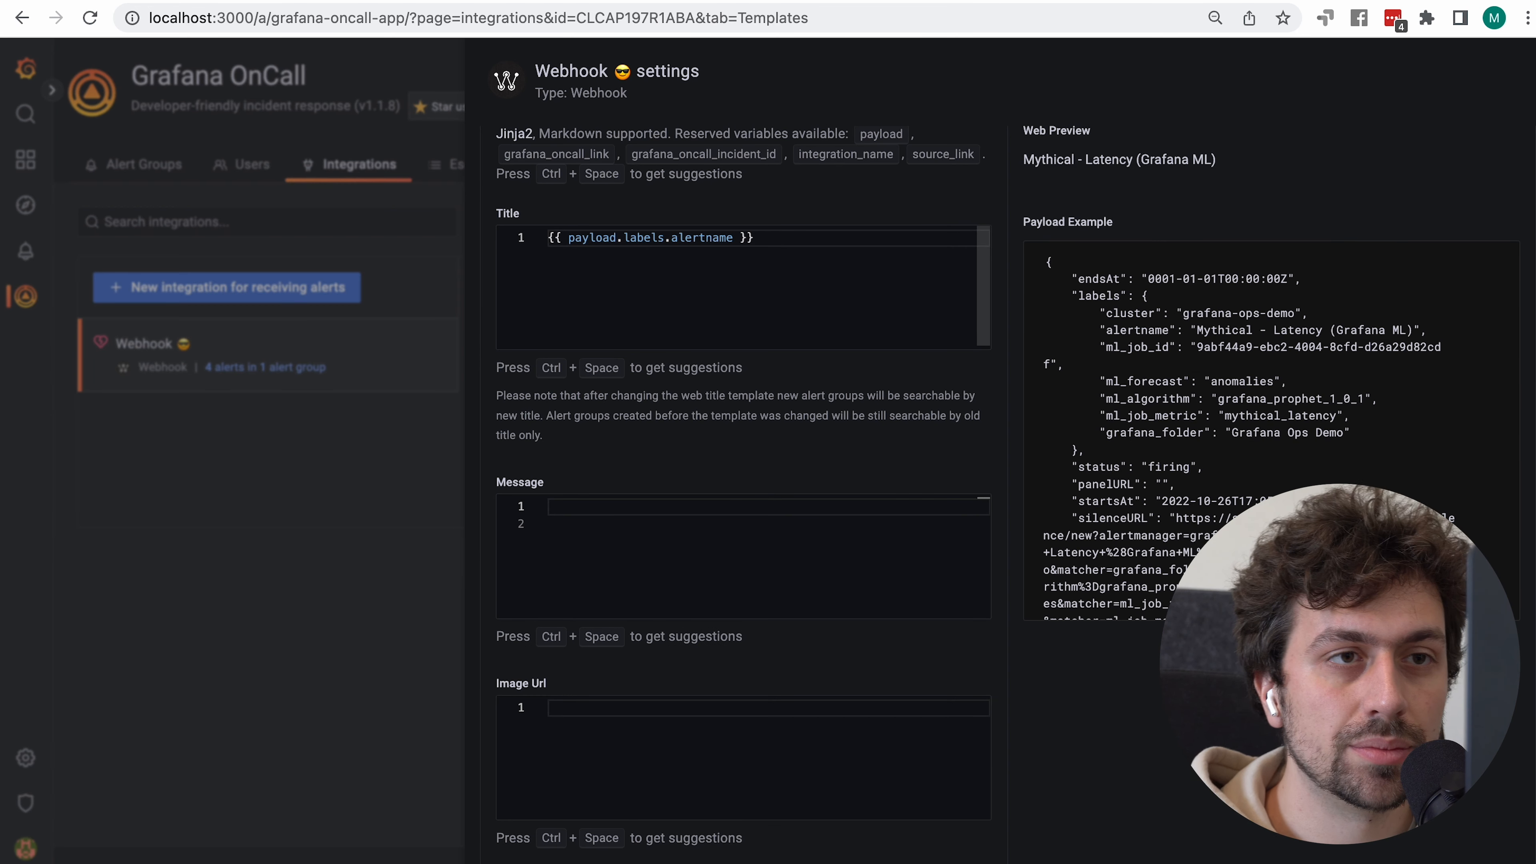
{"action": "type", "text": "{{ payload."}
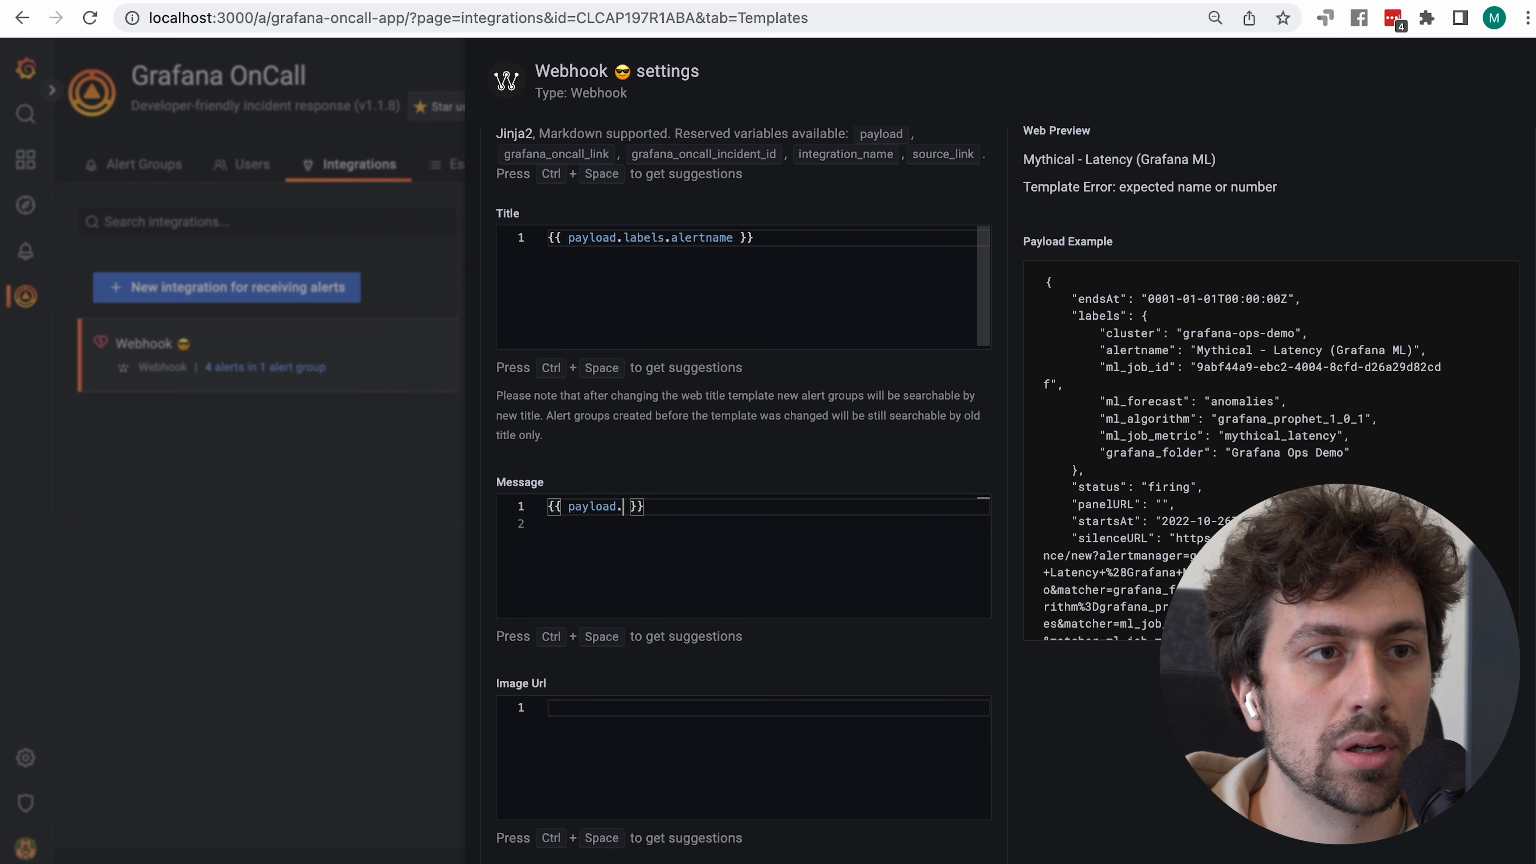
{"action": "type", "text": "labels"}
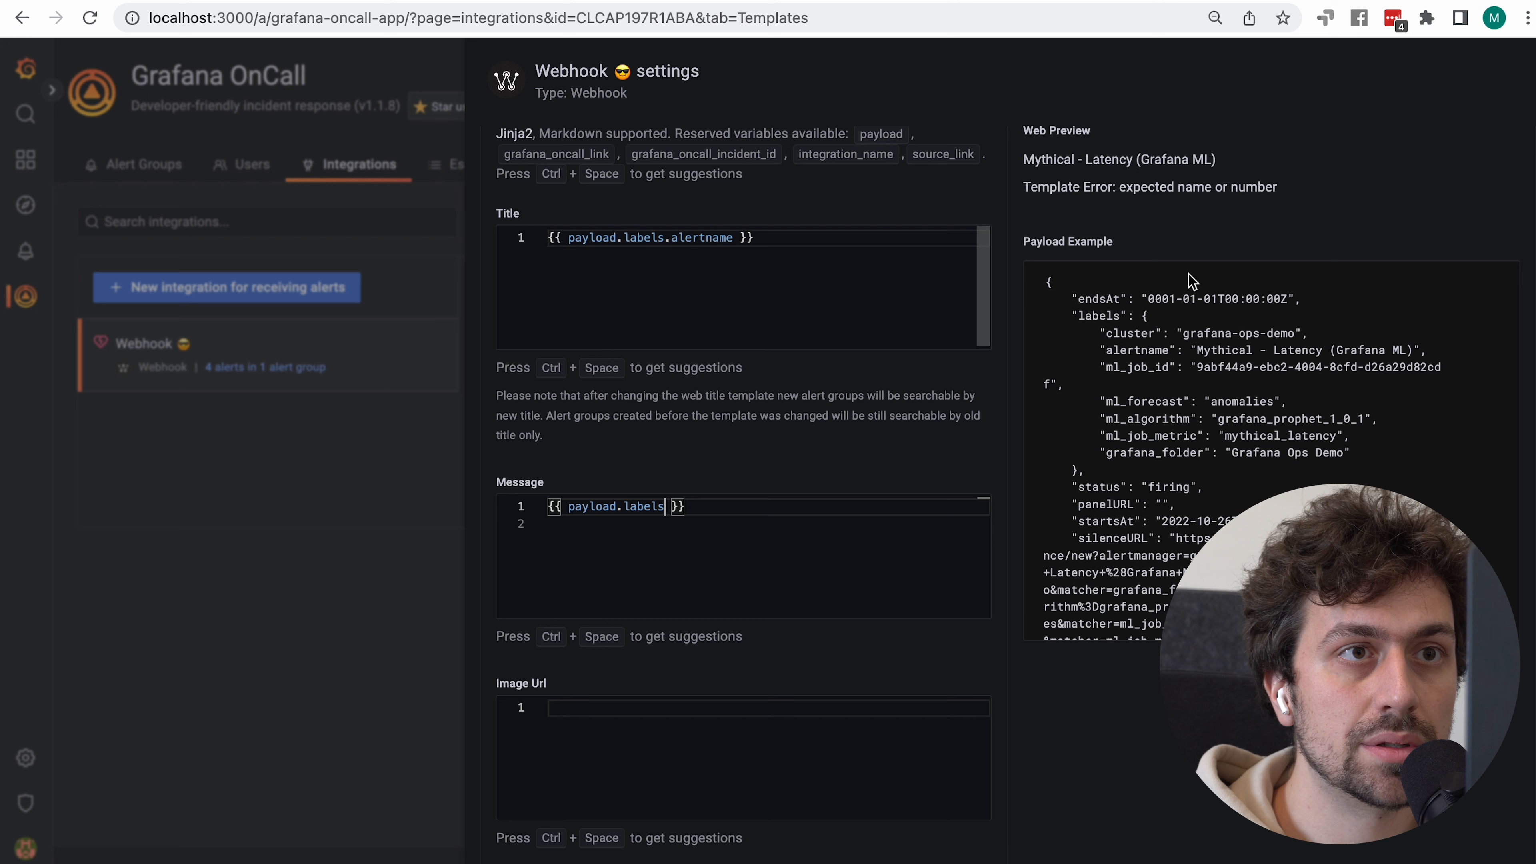
{"action": "left_click_drag", "start_coordinate": [1023, 187], "coordinate": [1229, 241]}
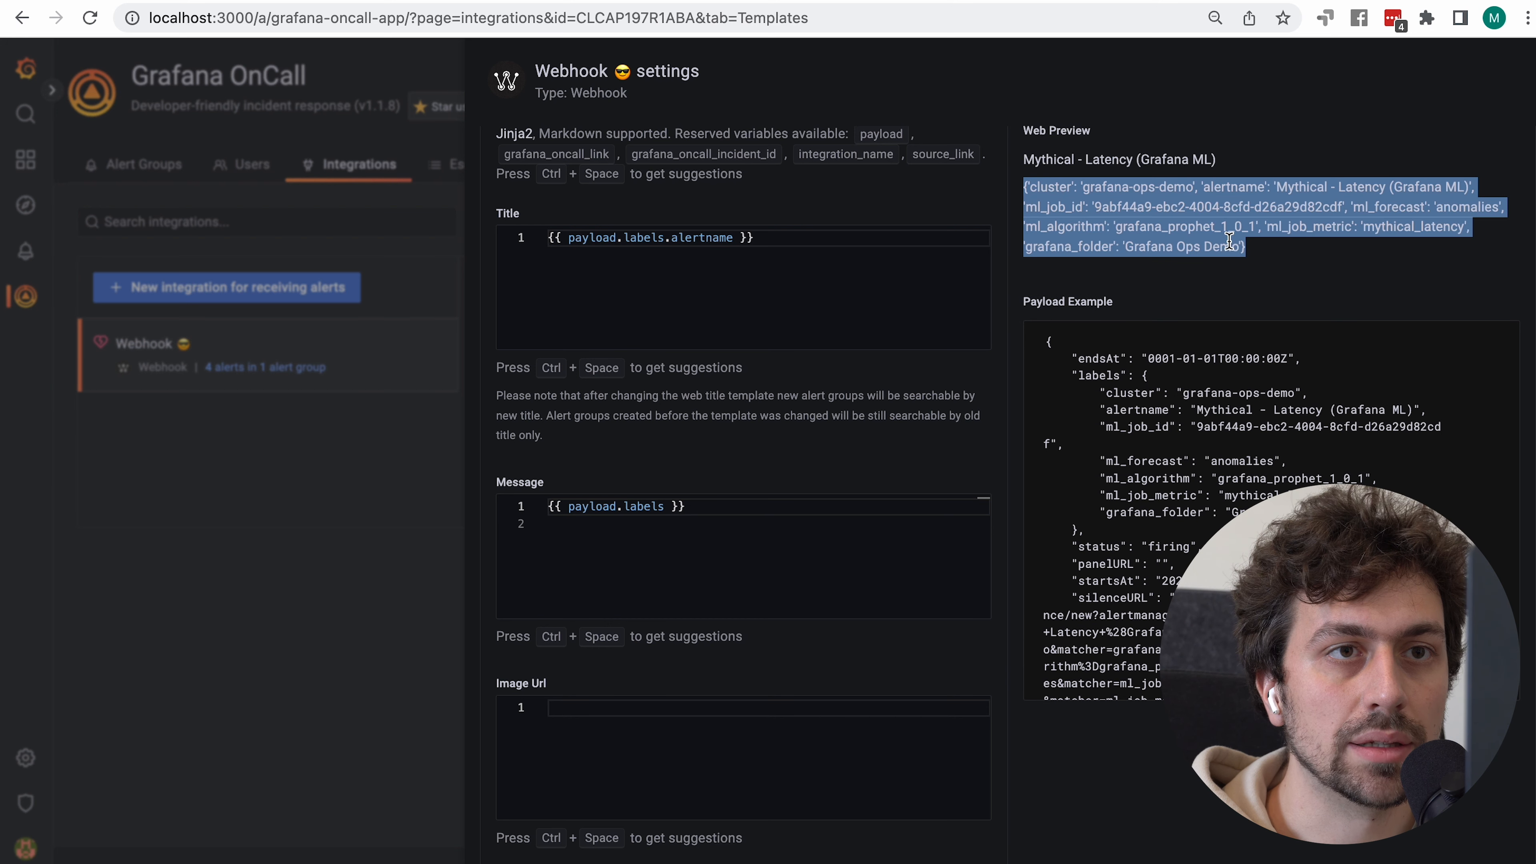
Begin a loop by typing {% for label in before payload.labels
{"action": "left_click", "coordinate": [698, 513]}
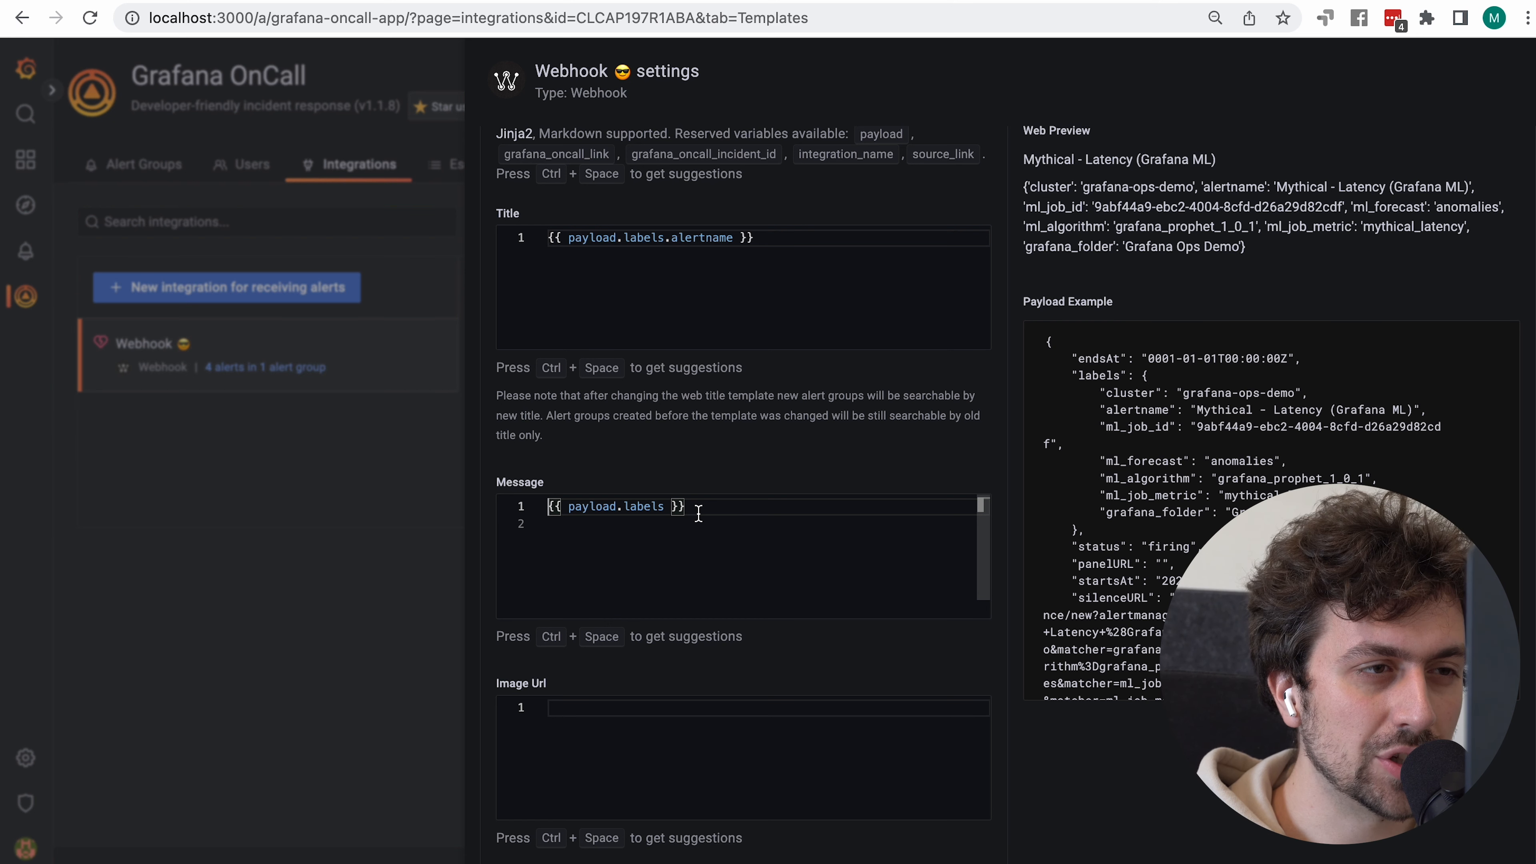
{"action": "left_click", "coordinate": [552, 507]}
{"action": "type", "text": "{"}
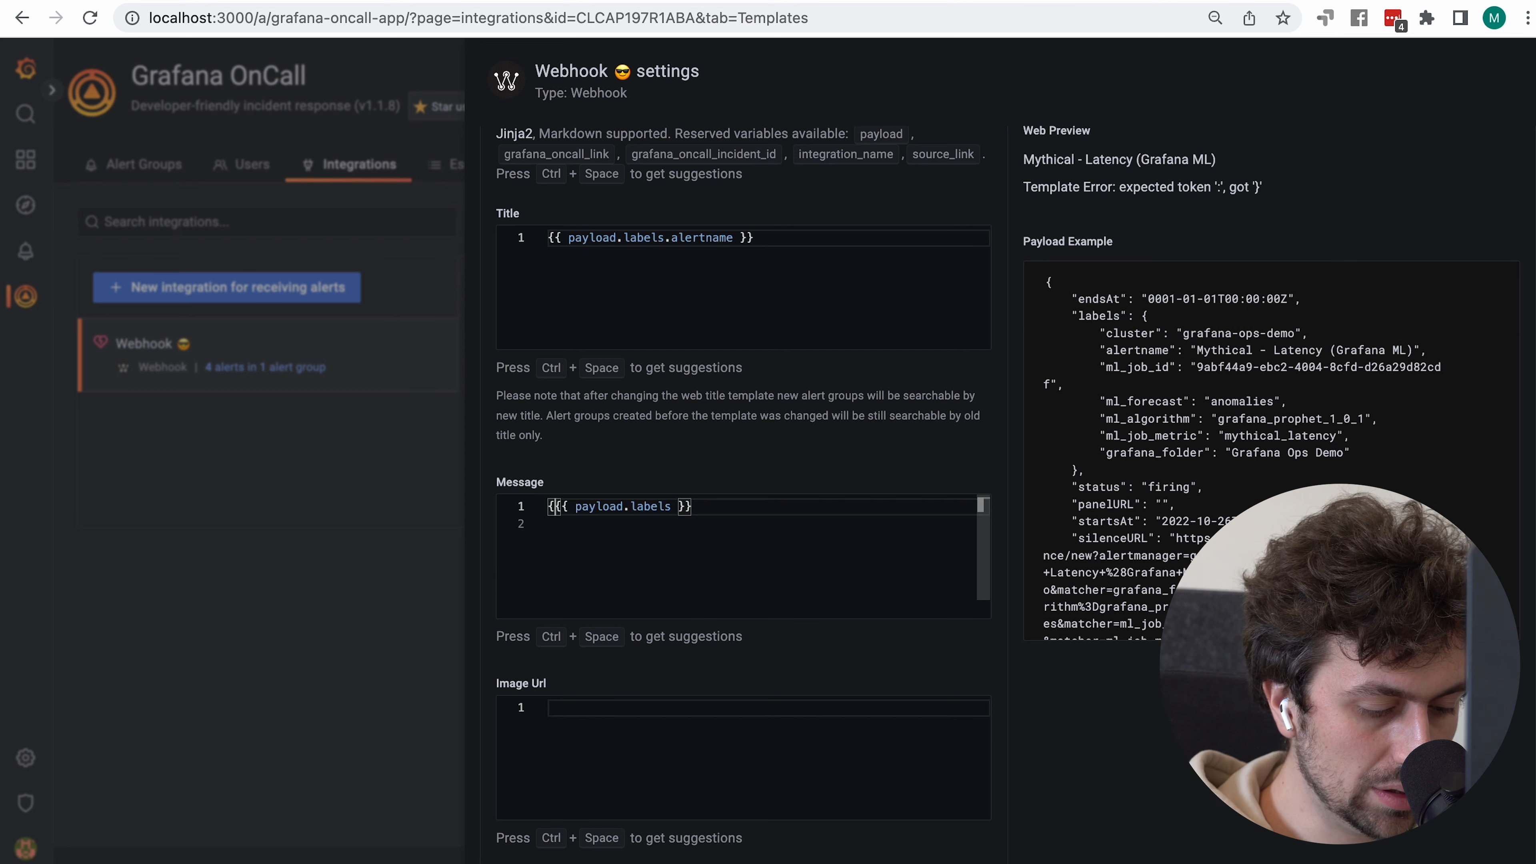
{"action": "type", "text": "% for "}
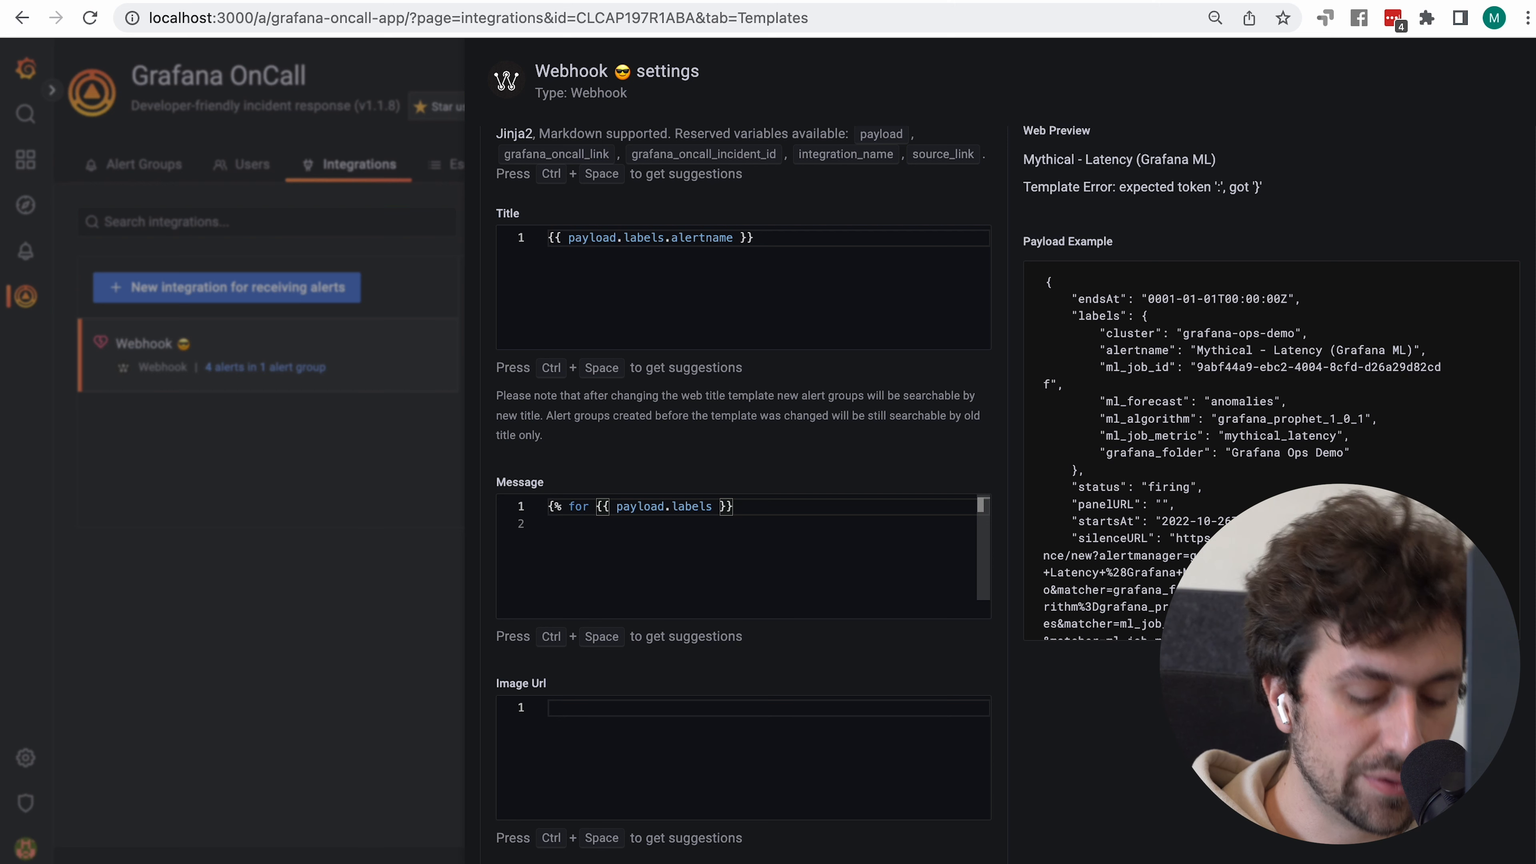
{"action": "type", "text": "label in"}
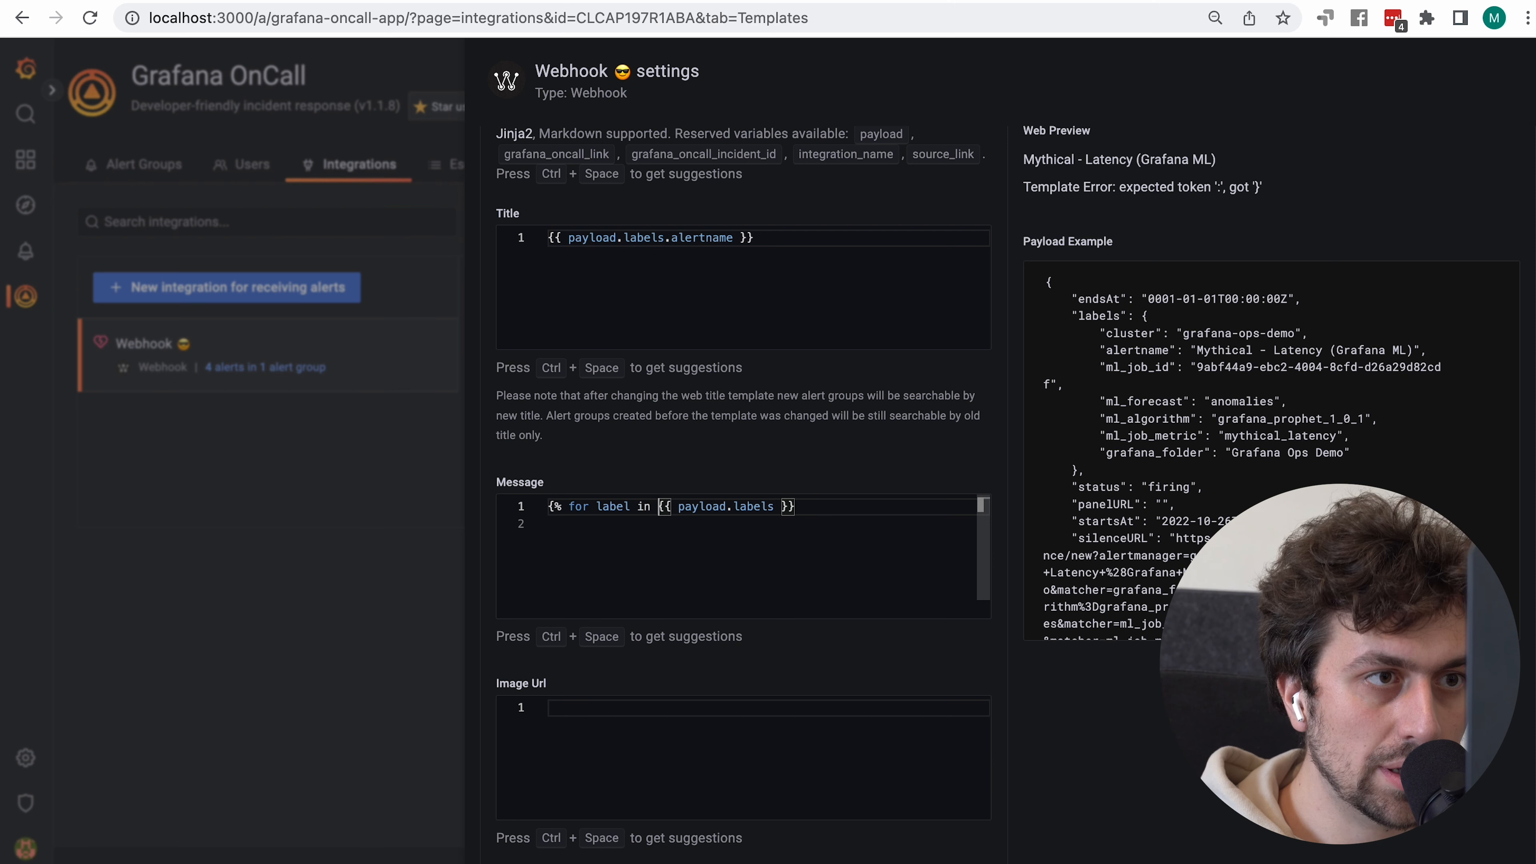
Complete {% for label in payload.labels %}, close it with {% endfor %}, and add an empty body line
{"action": "key", "text": "Delete"}
{"action": "key", "text": "Delete"}
{"action": "key", "text": "Delete"}
{"action": "key", "text": "BackSpace"}
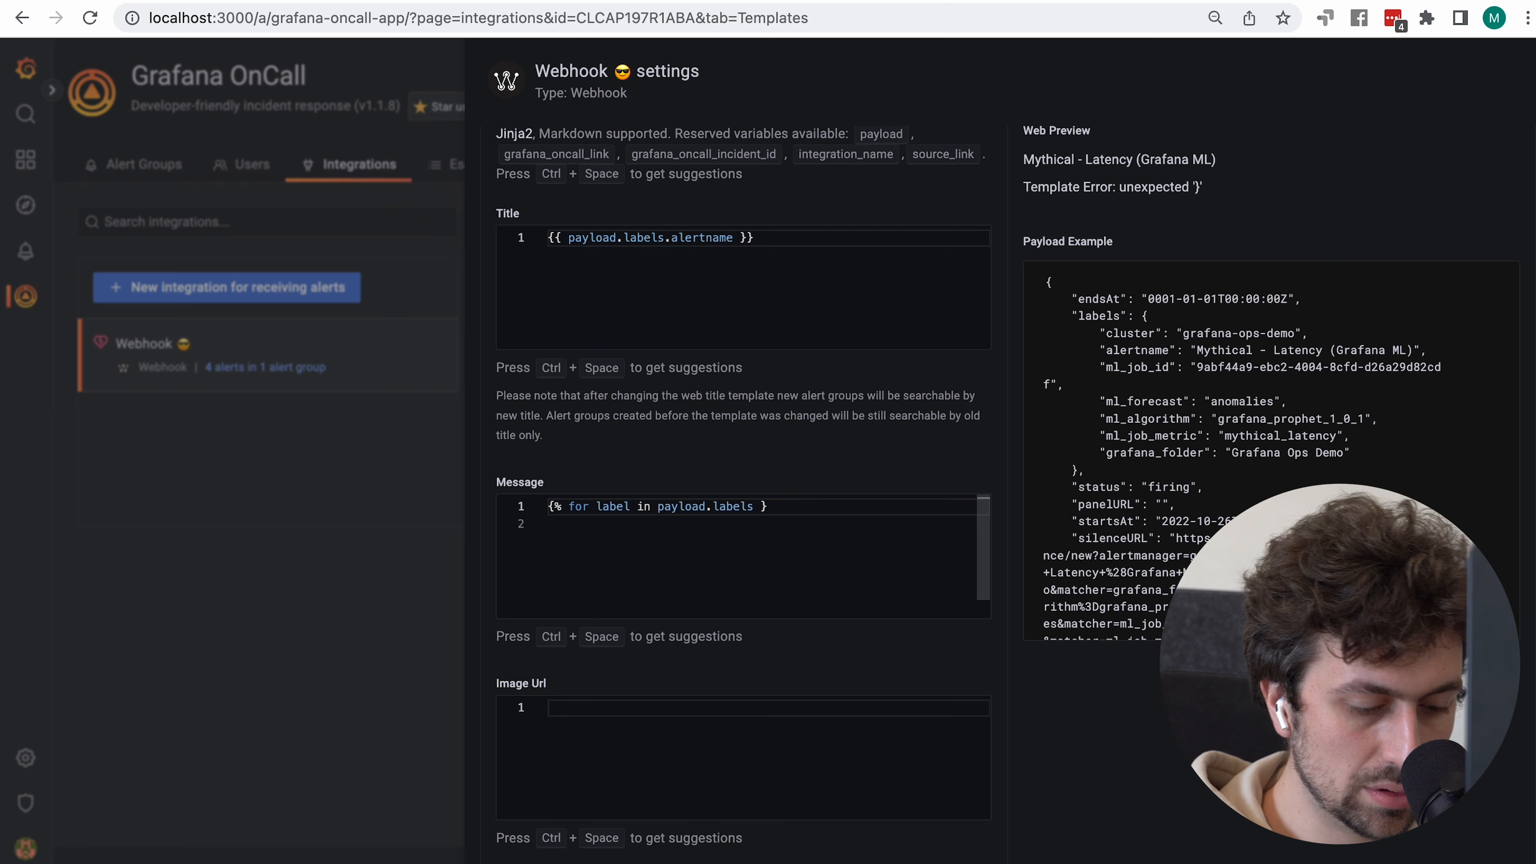
{"action": "type", "text": "%"}
{"action": "key", "text": "Return"}
{"action": "type", "text": "{"}
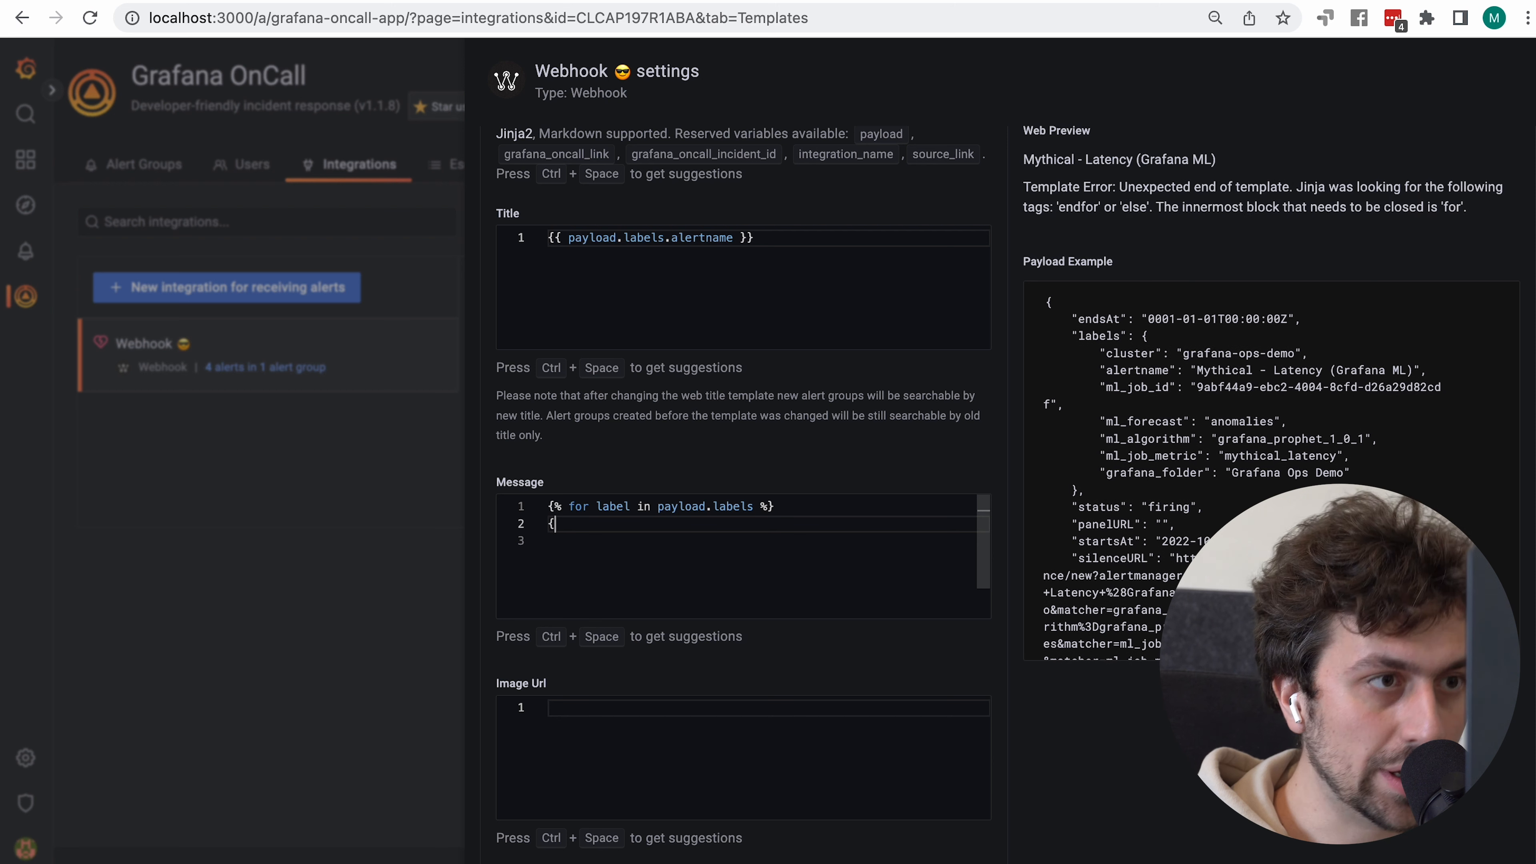
{"action": "type", "text": "% ednfor %"}
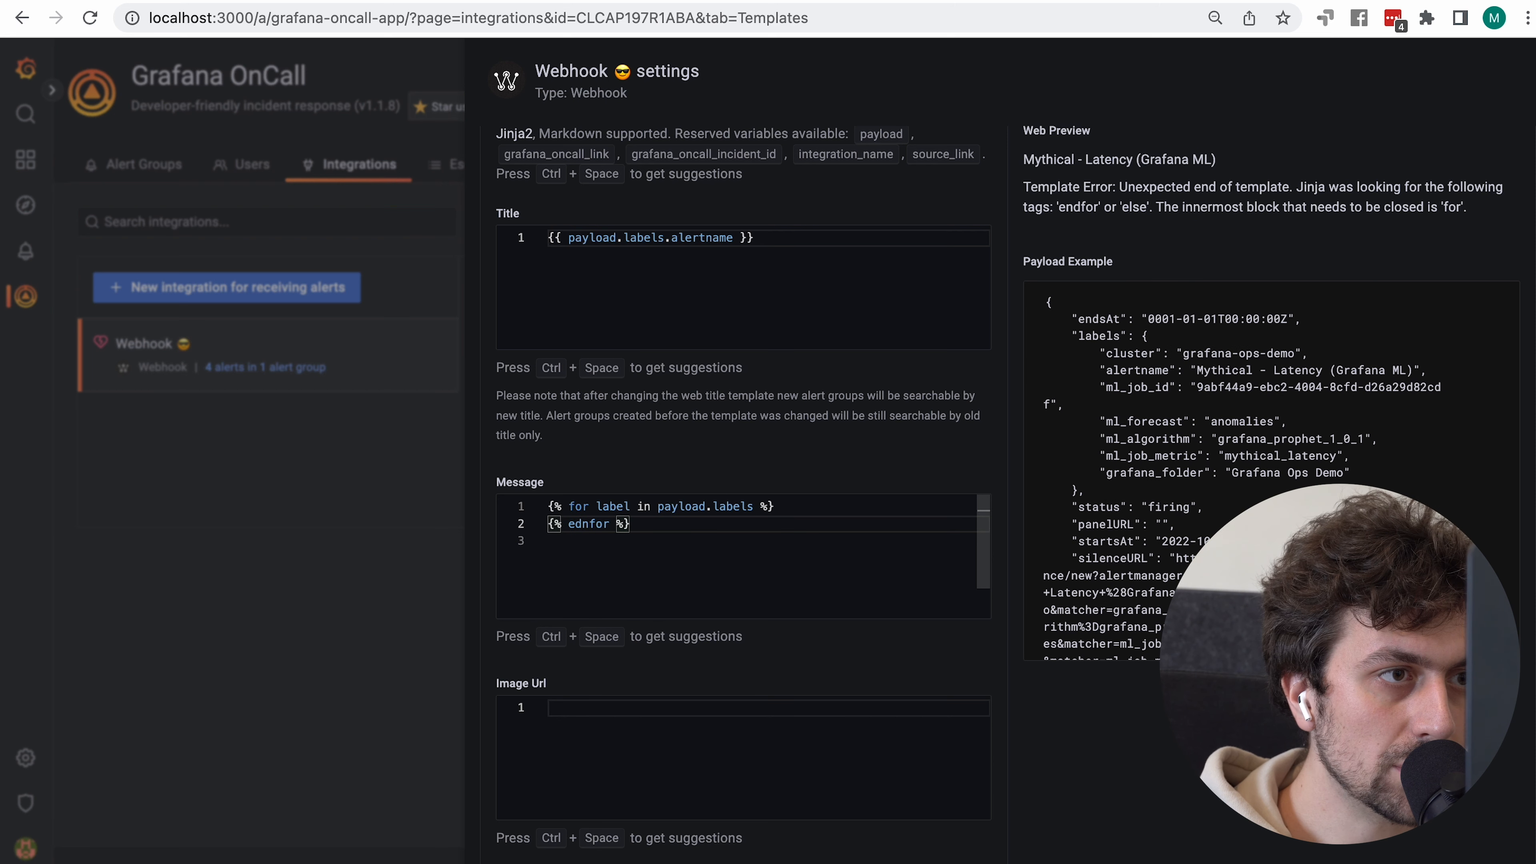
{"action": "key", "text": "BackSpace"}
{"action": "key", "text": "BackSpace"}
{"action": "key", "text": "BackSpace"}
{"action": "key", "text": "BackSpace"}
{"action": "key", "text": "BackSpace"}
{"action": "key", "text": "BackSpace"}
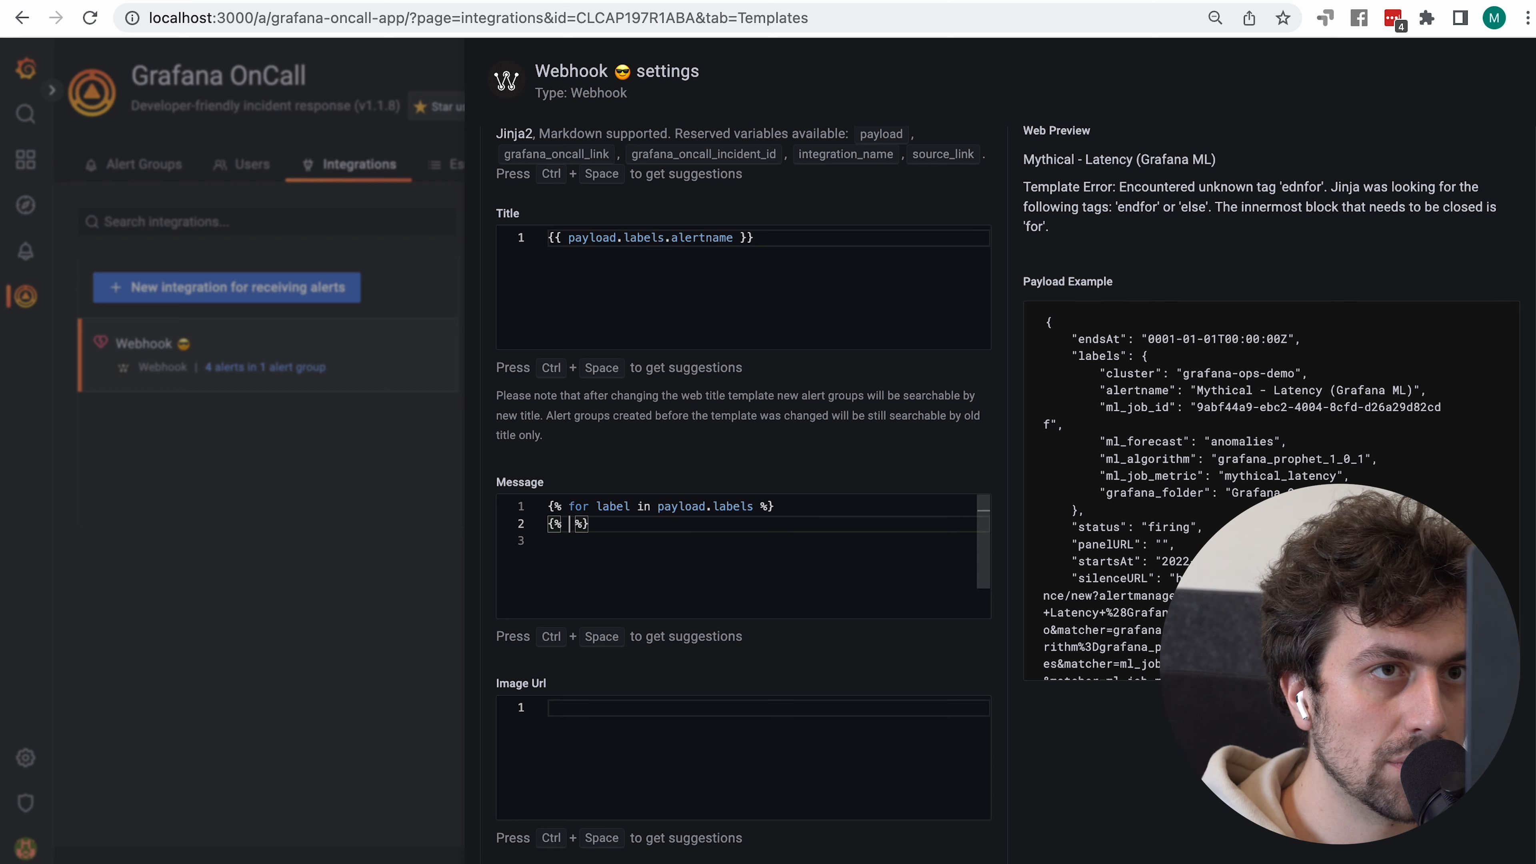
{"action": "type", "text": "endfor"}
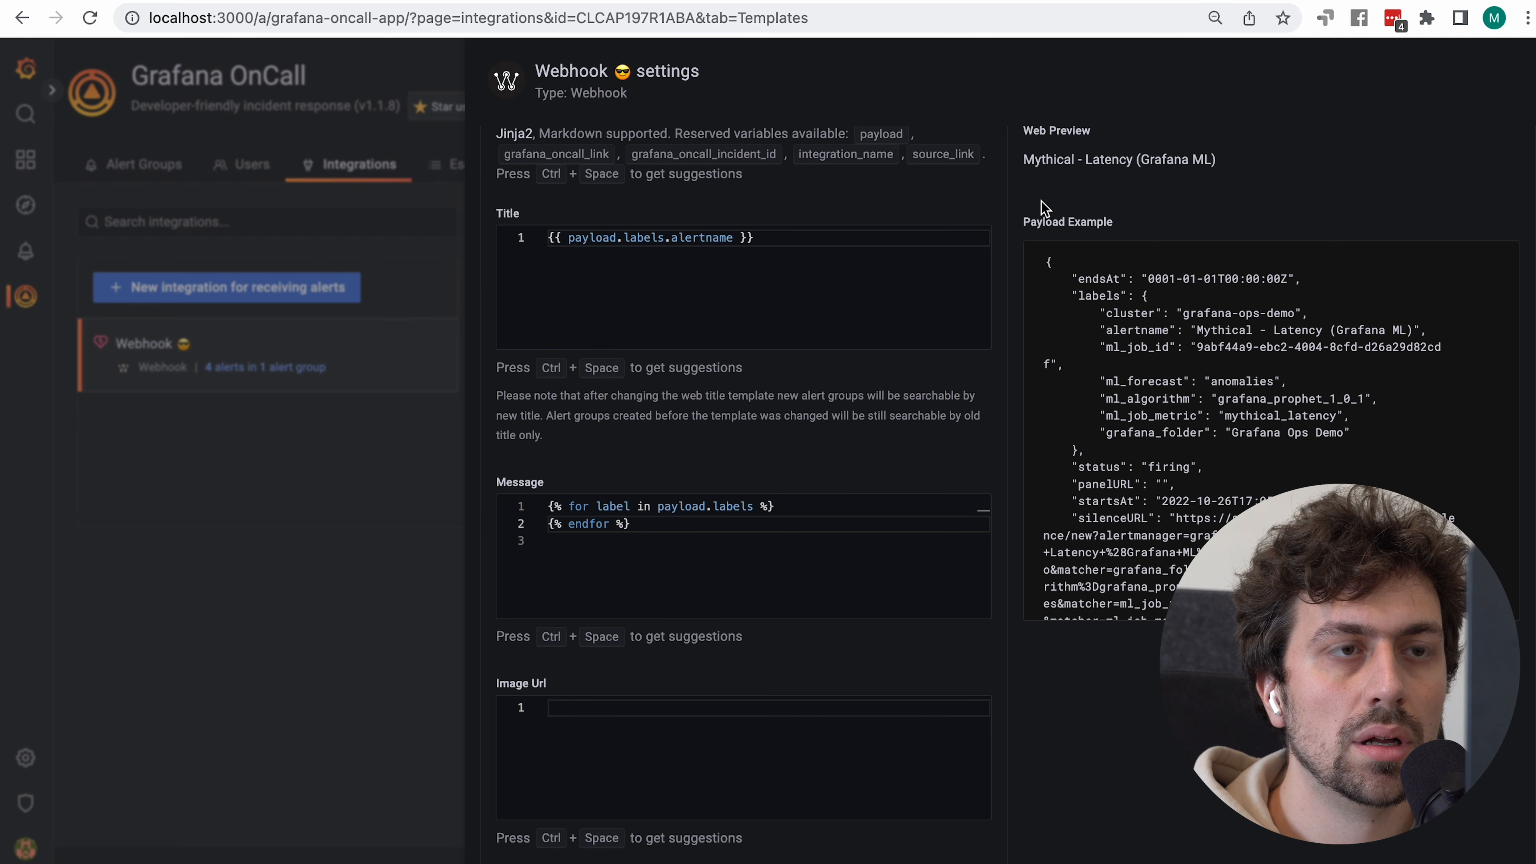
{"action": "triple_click", "coordinate": [1031, 191]}
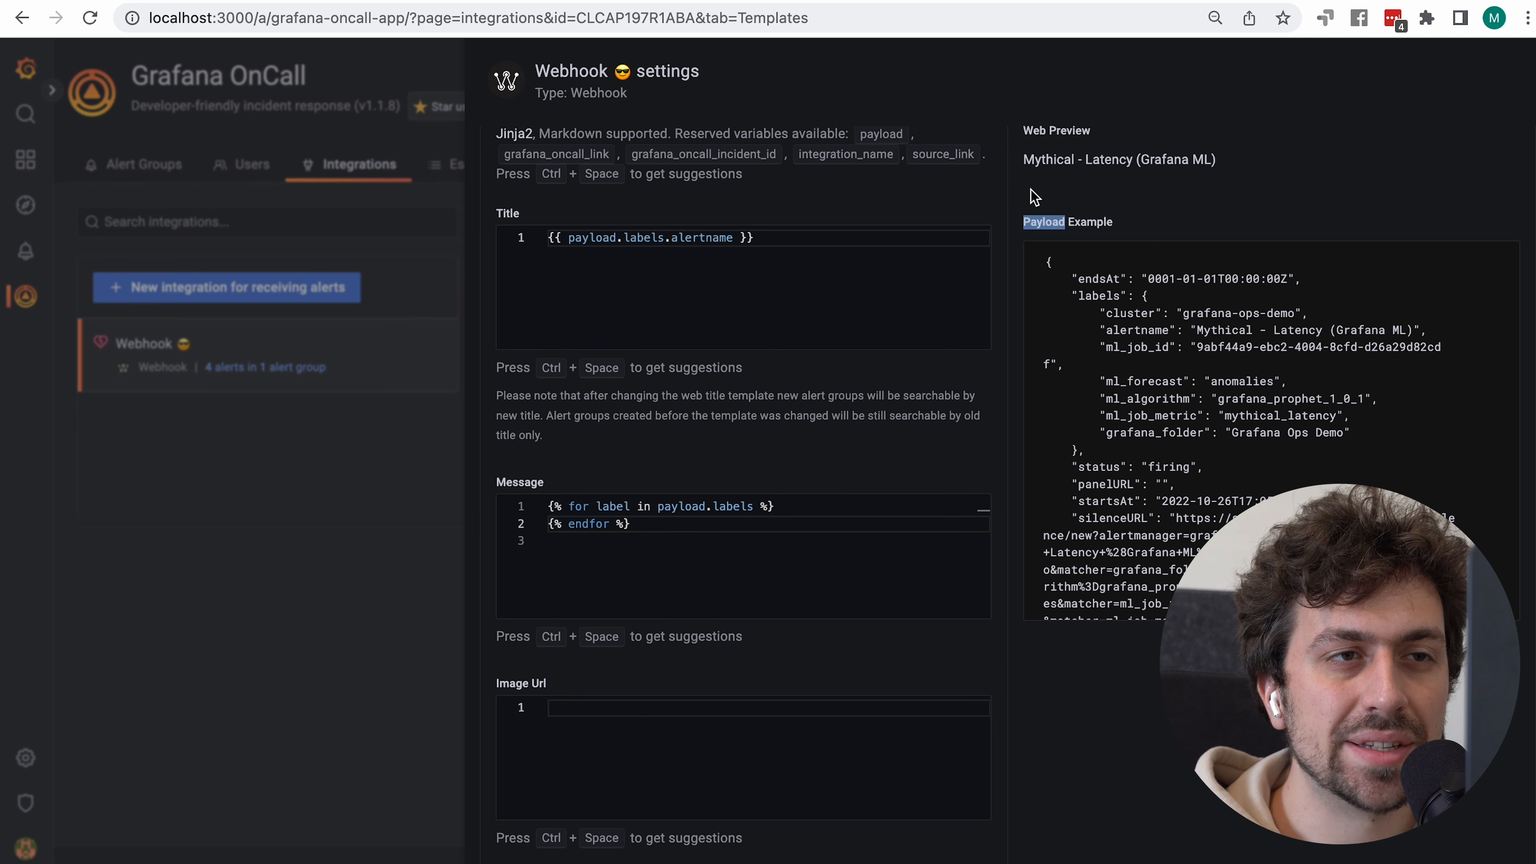
{"action": "left_click", "coordinate": [783, 508]}
{"action": "key", "text": "Return"}
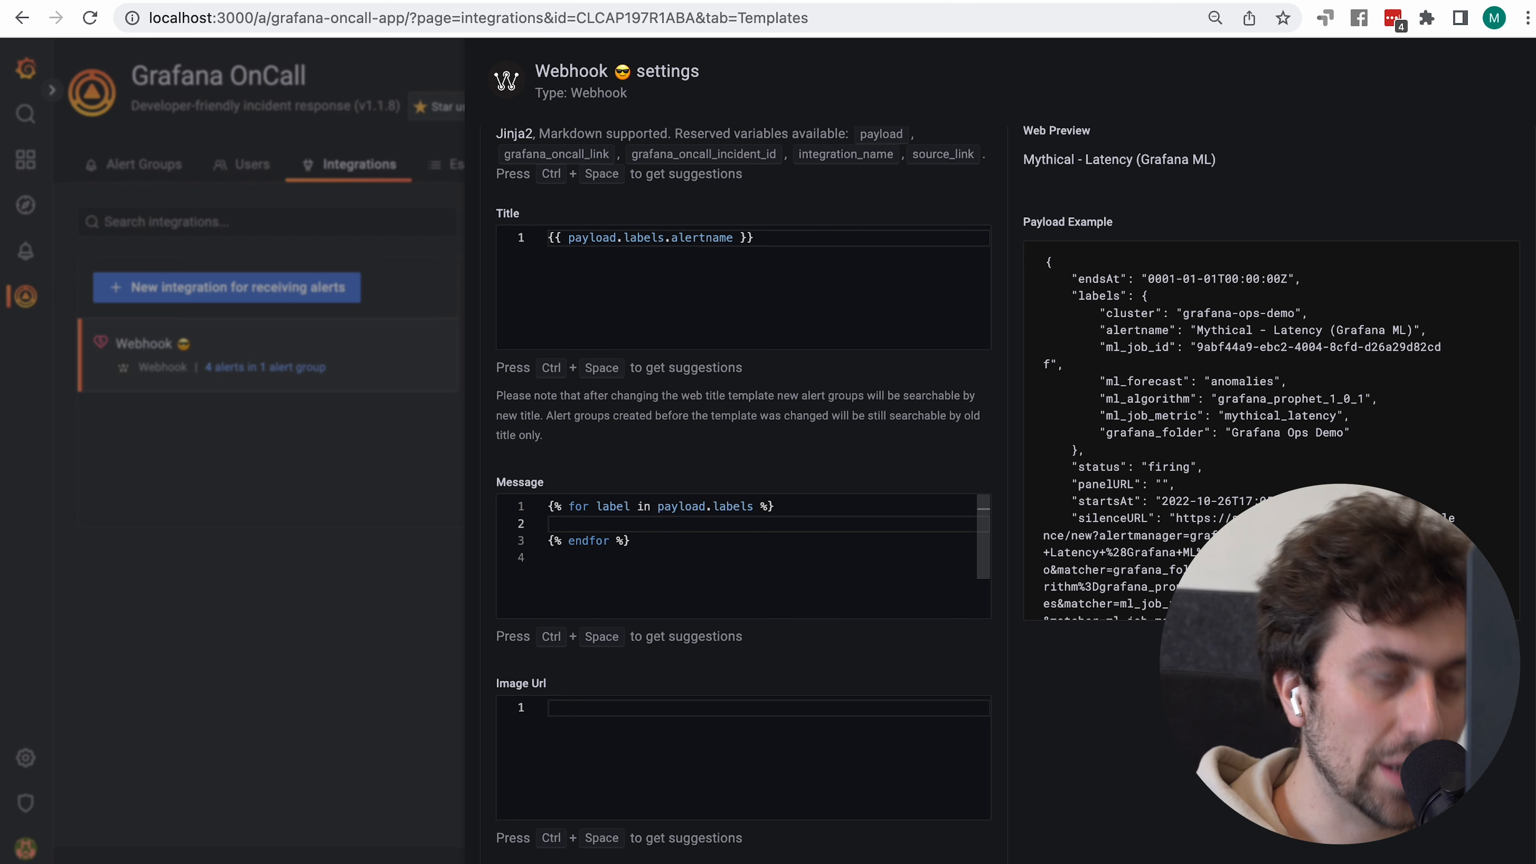
Start the loop body with {{ label, comparing against the cluster, alertname and ml_job_id keys
{"action": "type", "text": "{{"}
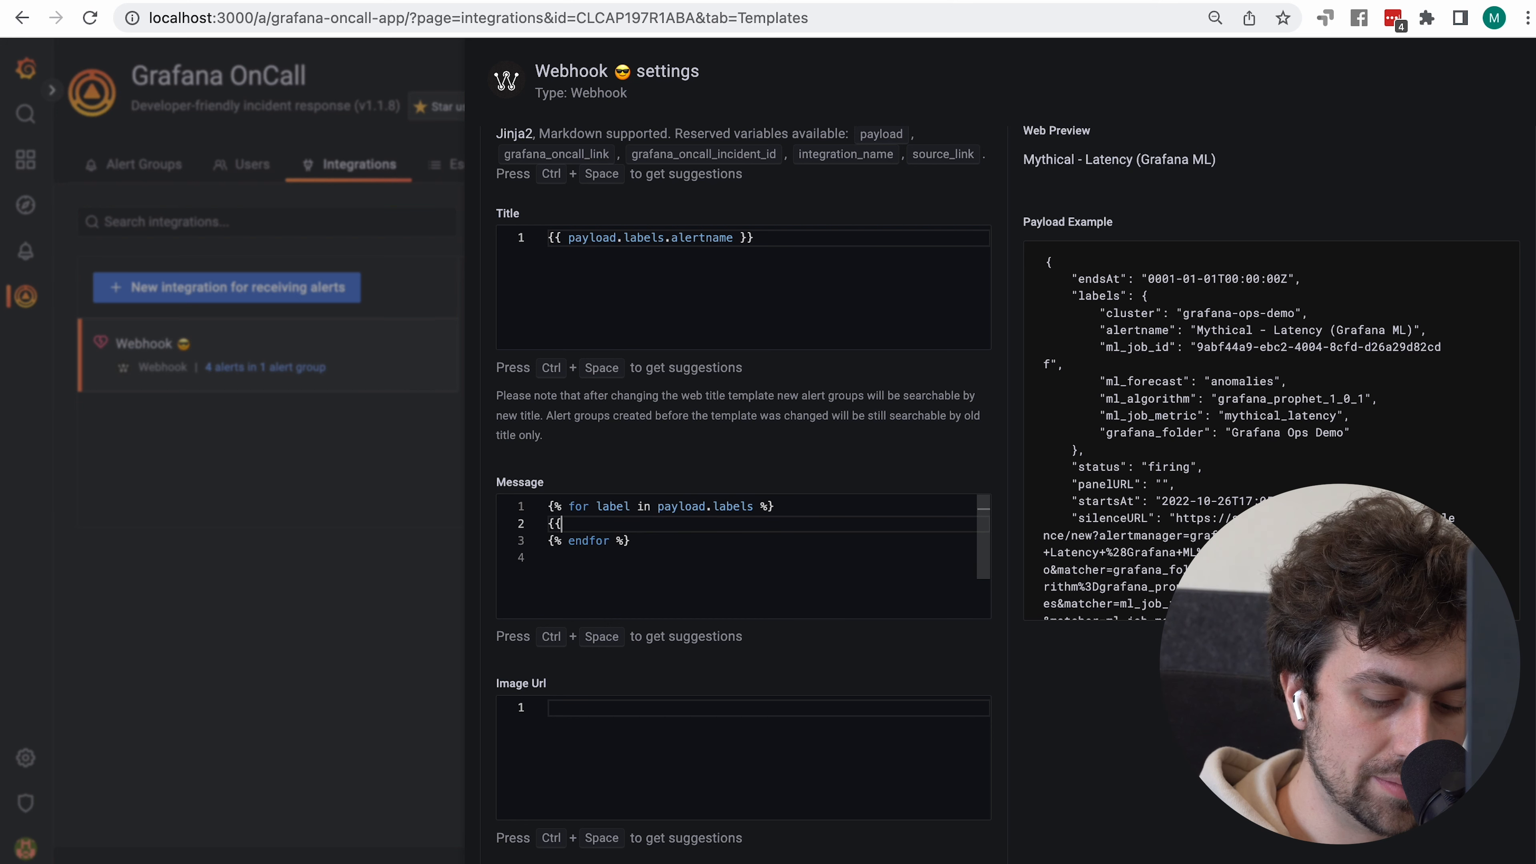
{"action": "type", "text": " label"}
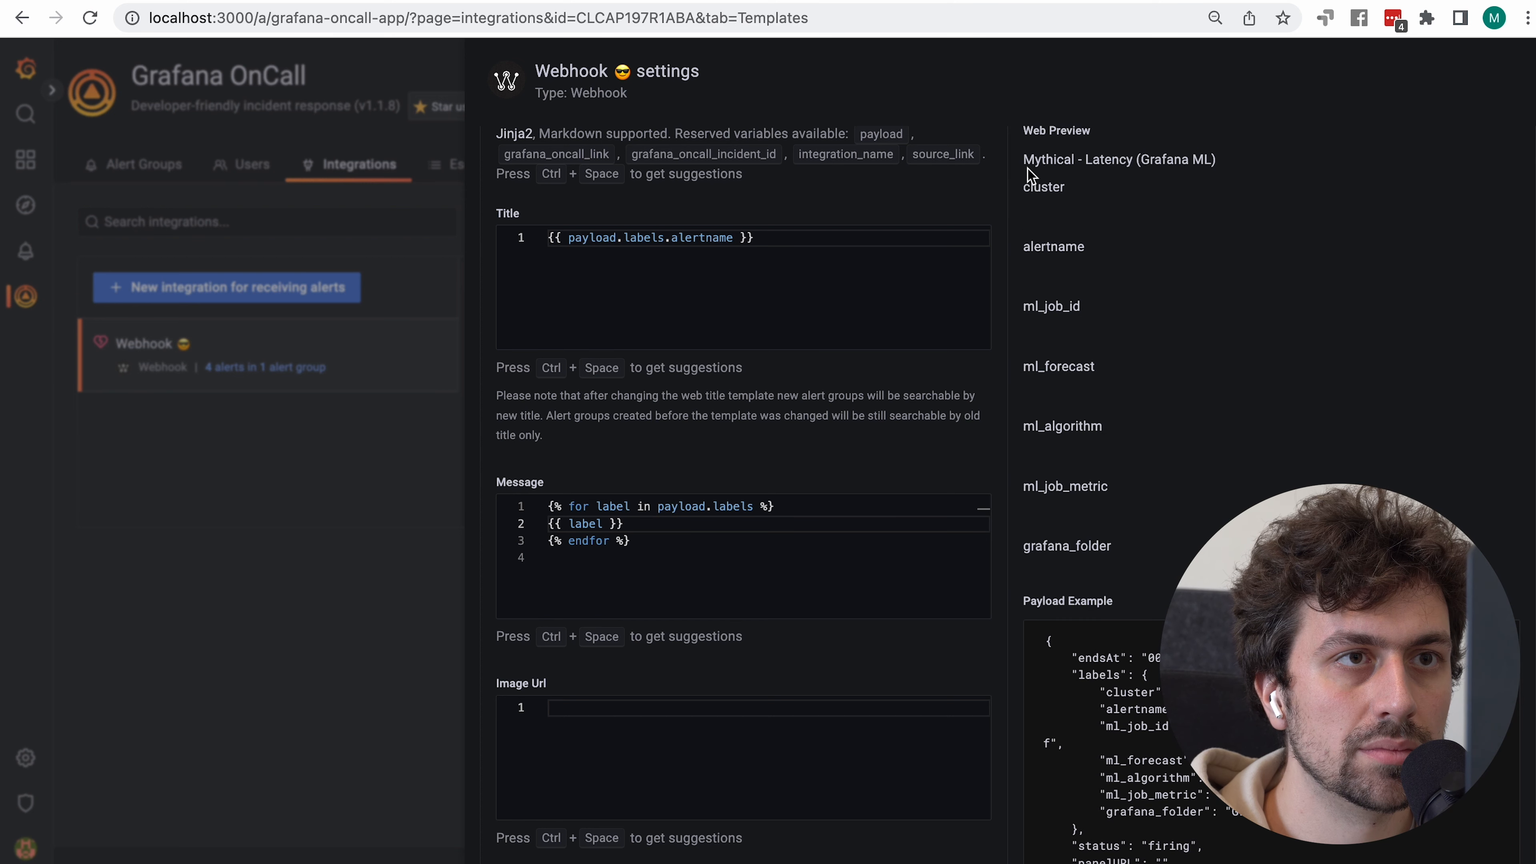
{"action": "left_click_drag", "start_coordinate": [1022, 179], "coordinate": [1129, 555]}
{"action": "scroll", "coordinate": [1129, 556], "scroll_direction": "down", "scroll_amount": 2}
{"action": "scroll", "coordinate": [1126, 550], "scroll_direction": "up", "scroll_amount": 2}
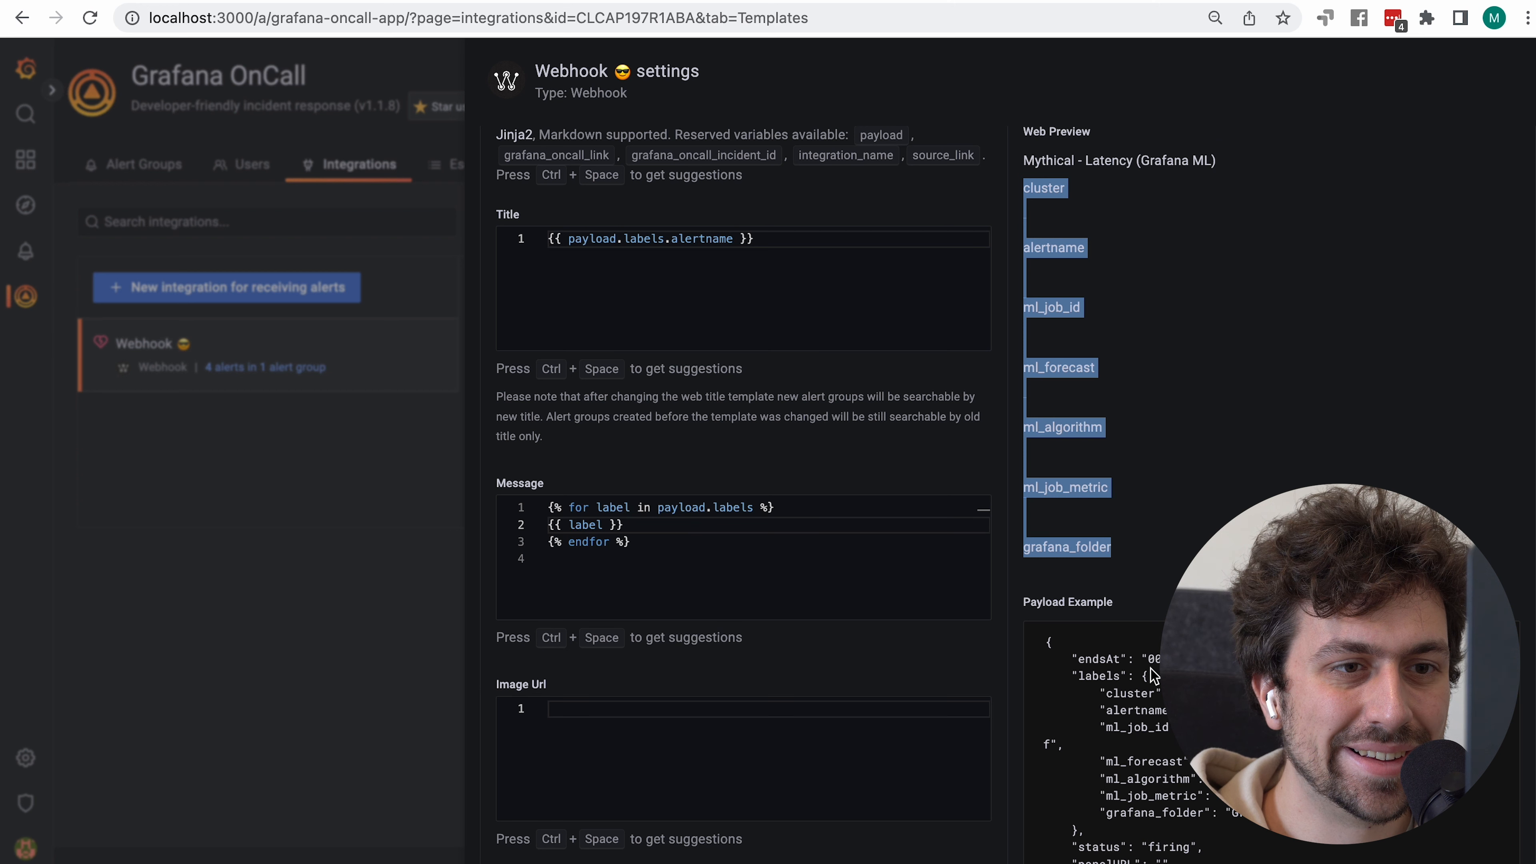
{"action": "double_click", "coordinate": [1135, 694]}
{"action": "double_click", "coordinate": [1139, 712]}
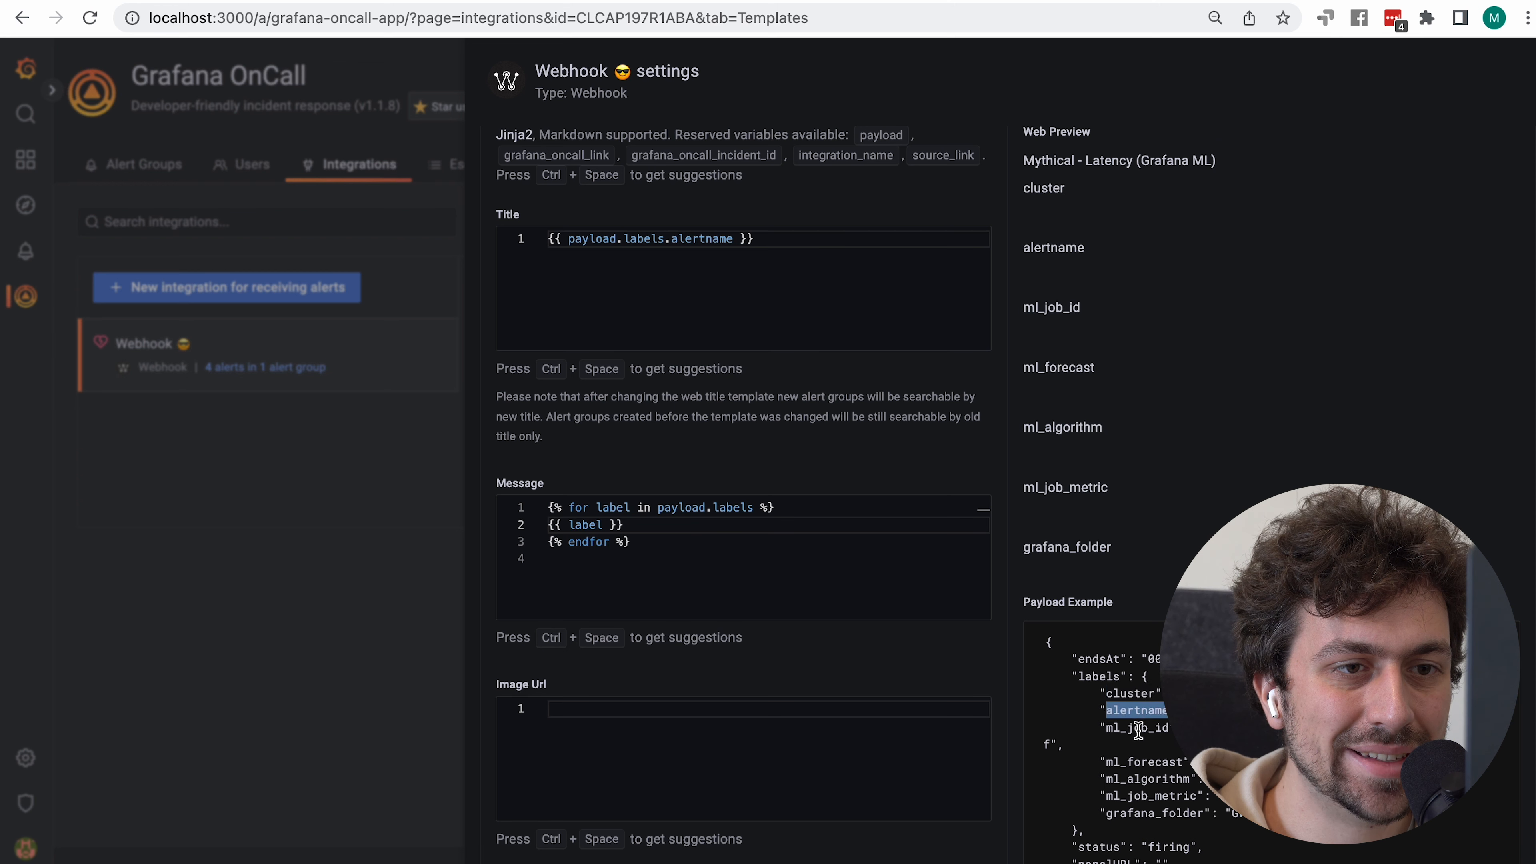
{"action": "double_click", "coordinate": [1138, 730]}
Make the loop body read {{ label }}: {{ payload.labels[label] }} and check the rendered lines
{"action": "left_click", "coordinate": [643, 518]}
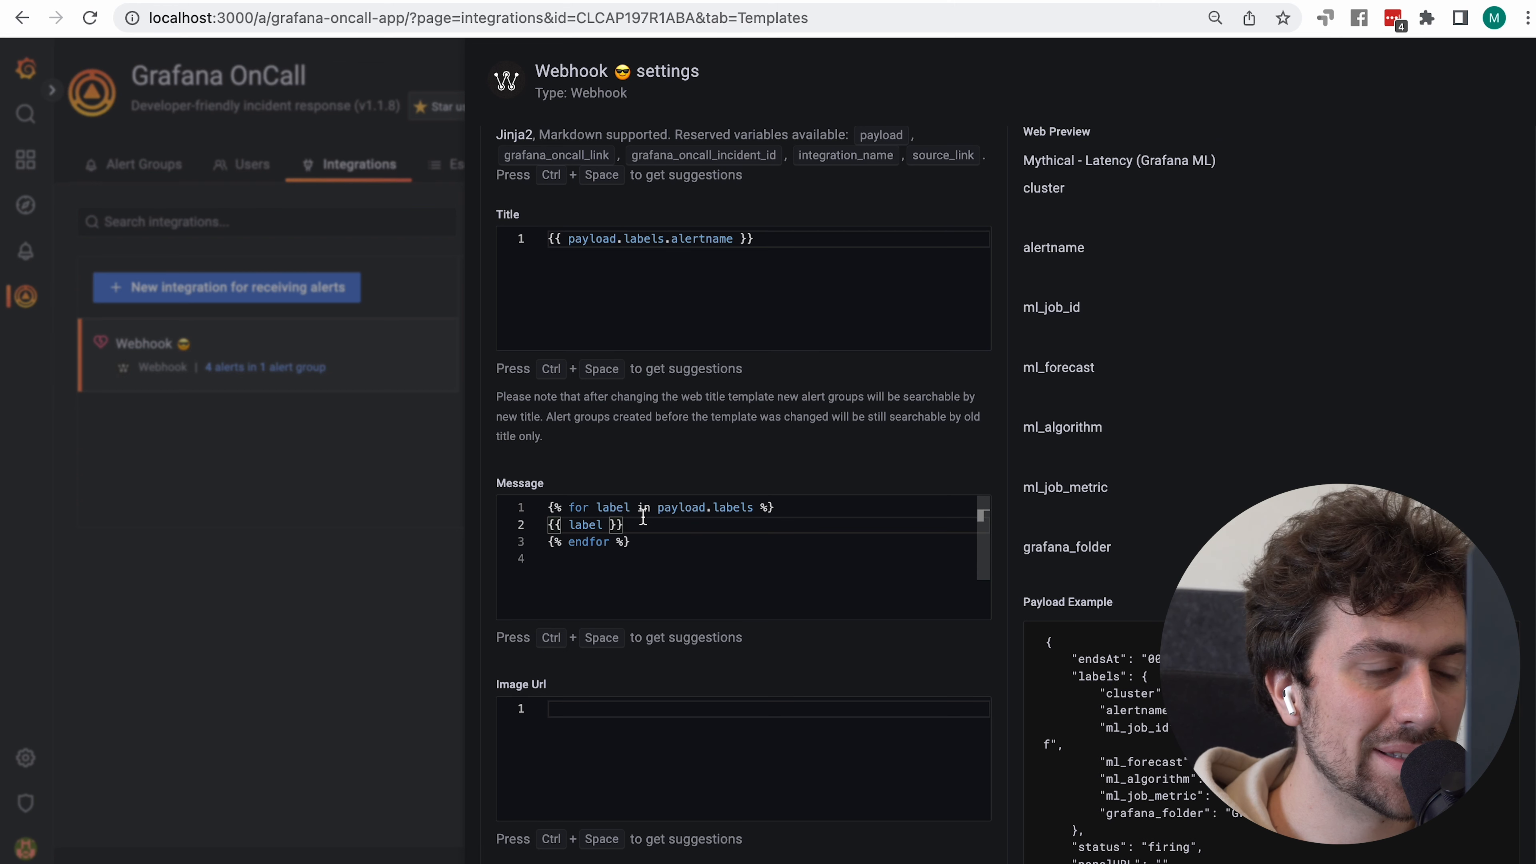
{"action": "type", "text": ":"}
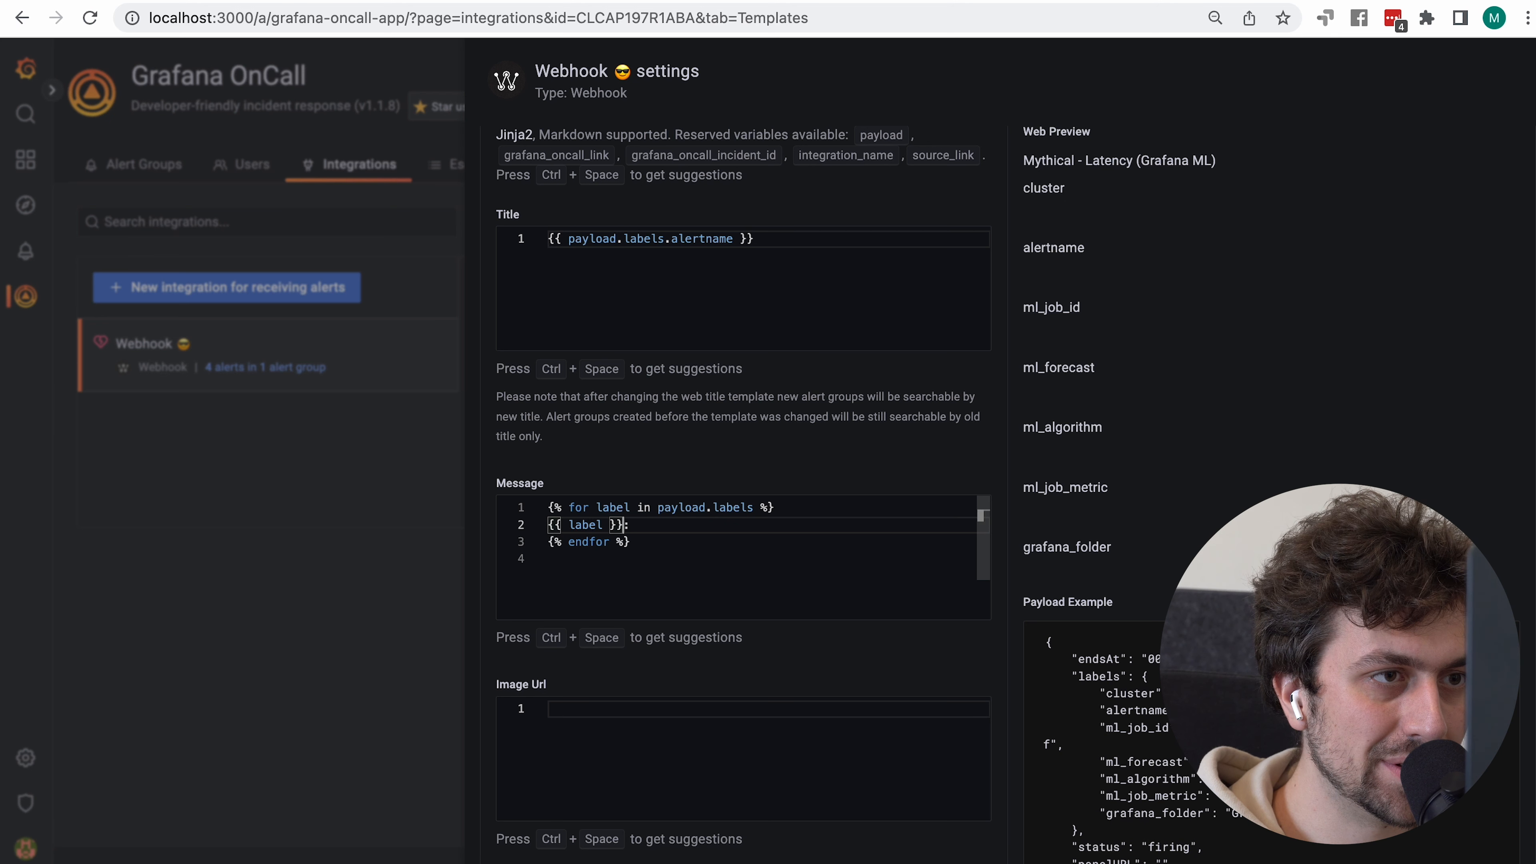
{"action": "key", "text": "Right"}
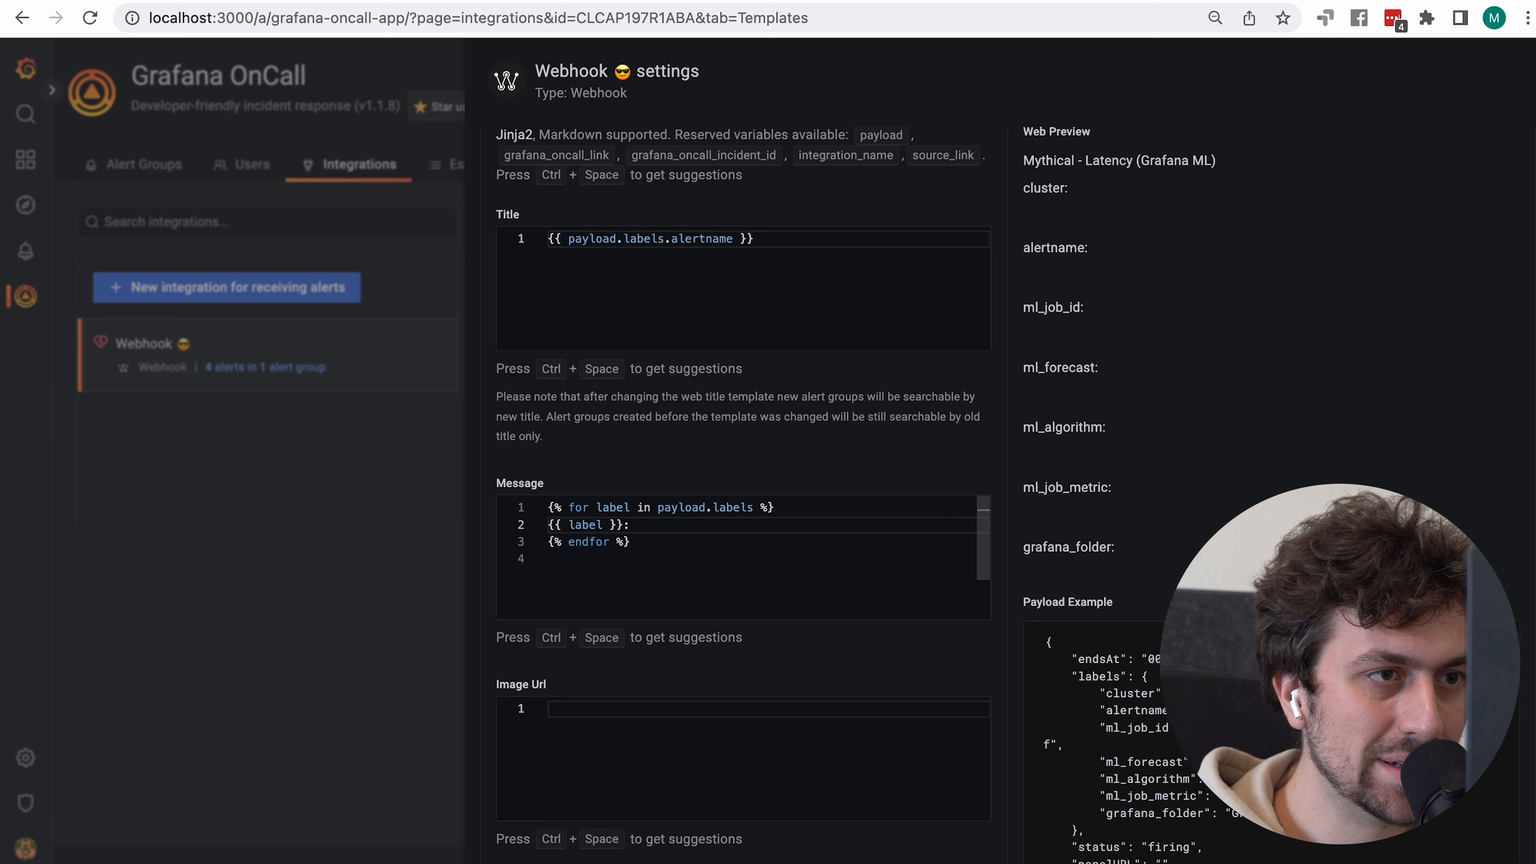
{"action": "type", "text": "{{ label }}"}
{"action": "key", "text": "alt+Left"}
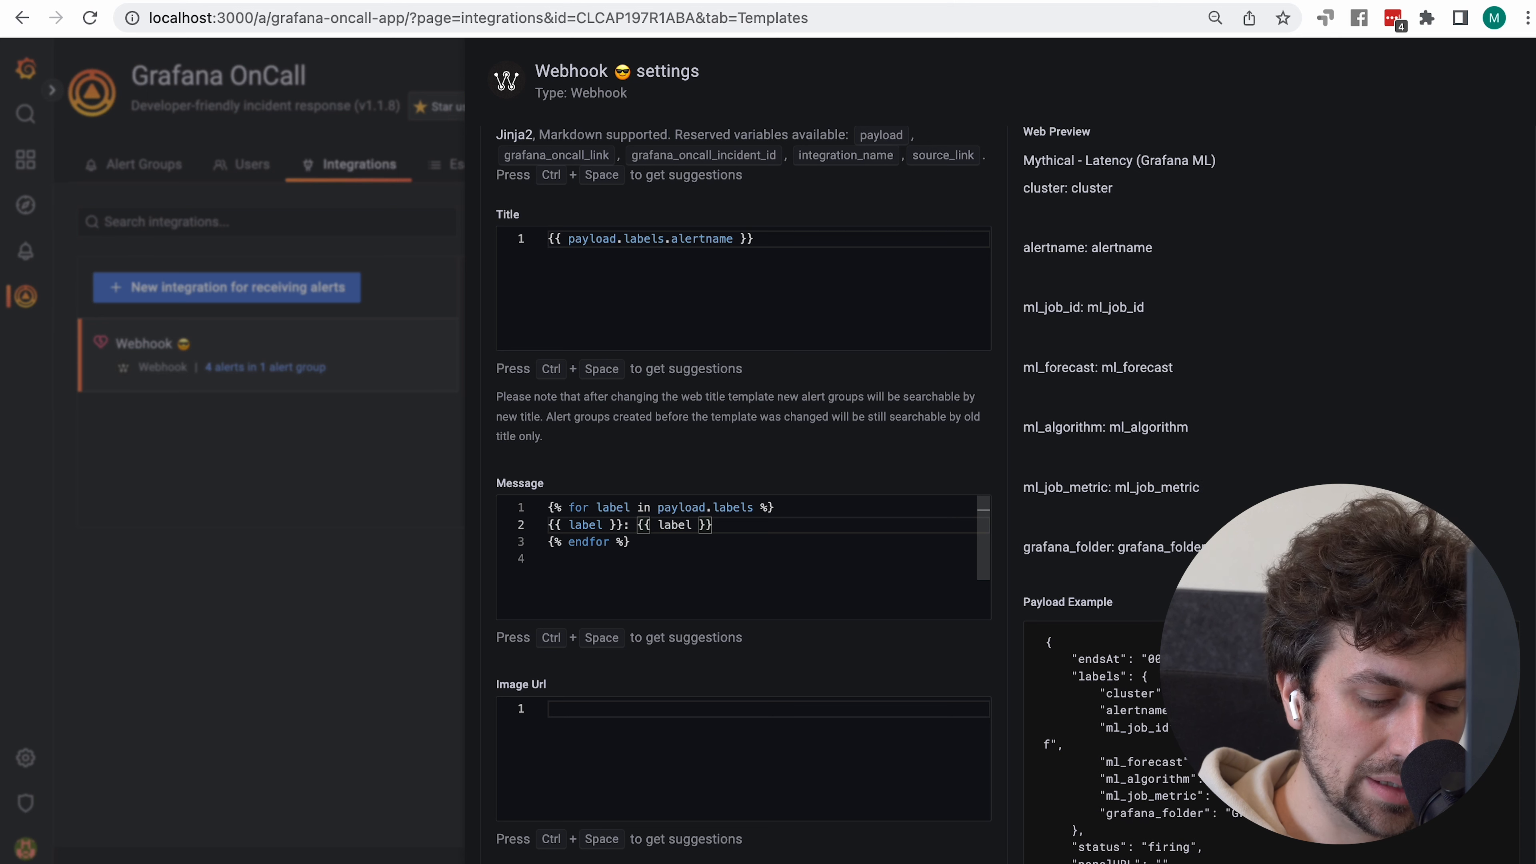
{"action": "type", "text": "payload.lab"}
{"action": "type", "text": "els."}
{"action": "key", "text": "BackSpace"}
{"action": "type", "text": "["}
{"action": "key", "text": "alt+Right"}
{"action": "type", "text": "]"}
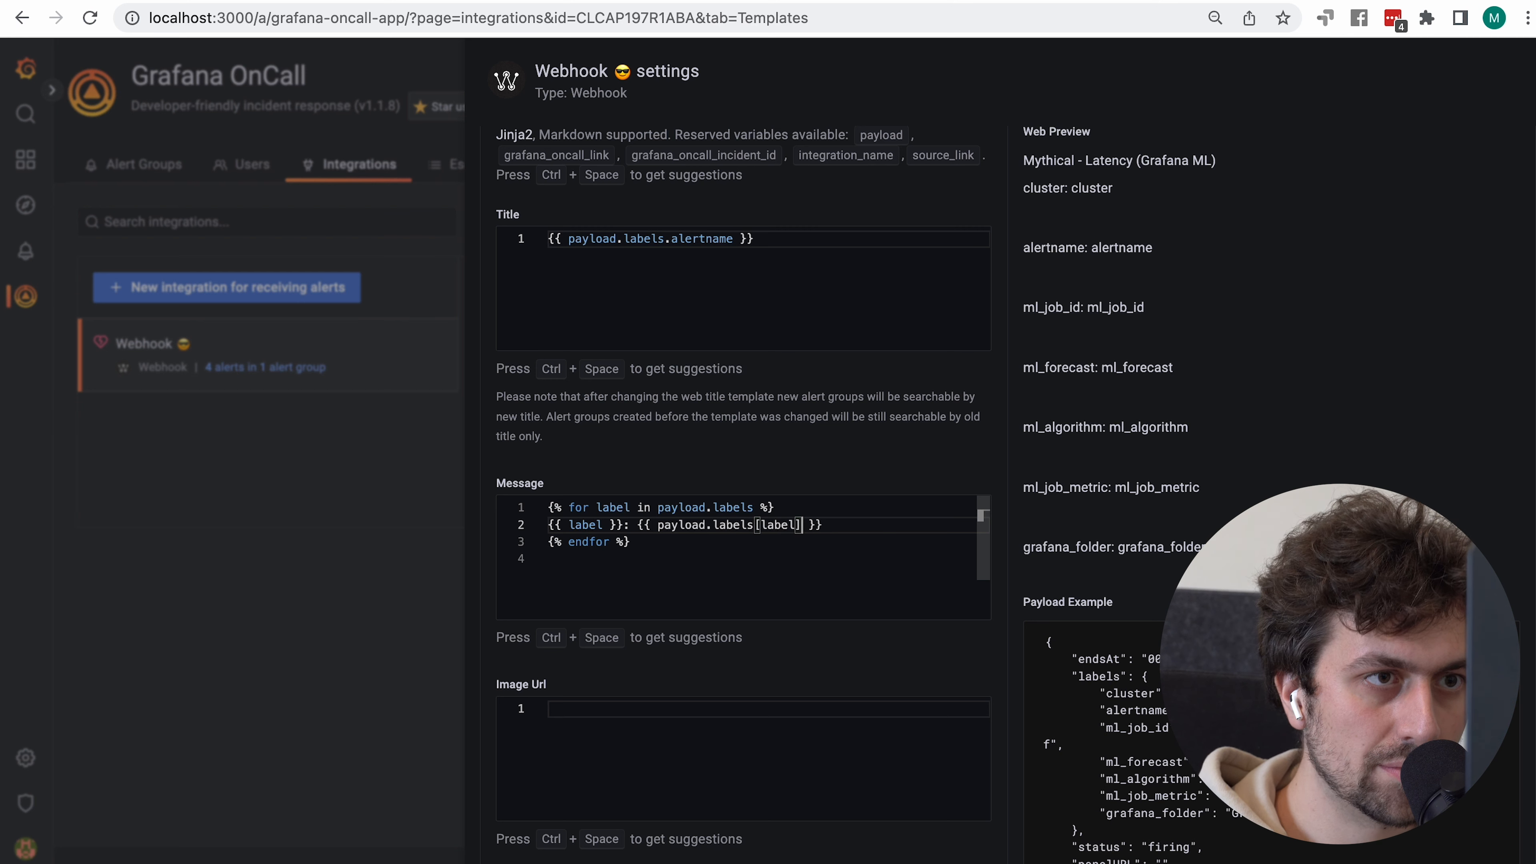
{"action": "left_click_drag", "start_coordinate": [1061, 184], "coordinate": [1118, 274]}
{"action": "left_click", "coordinate": [1373, 342]}
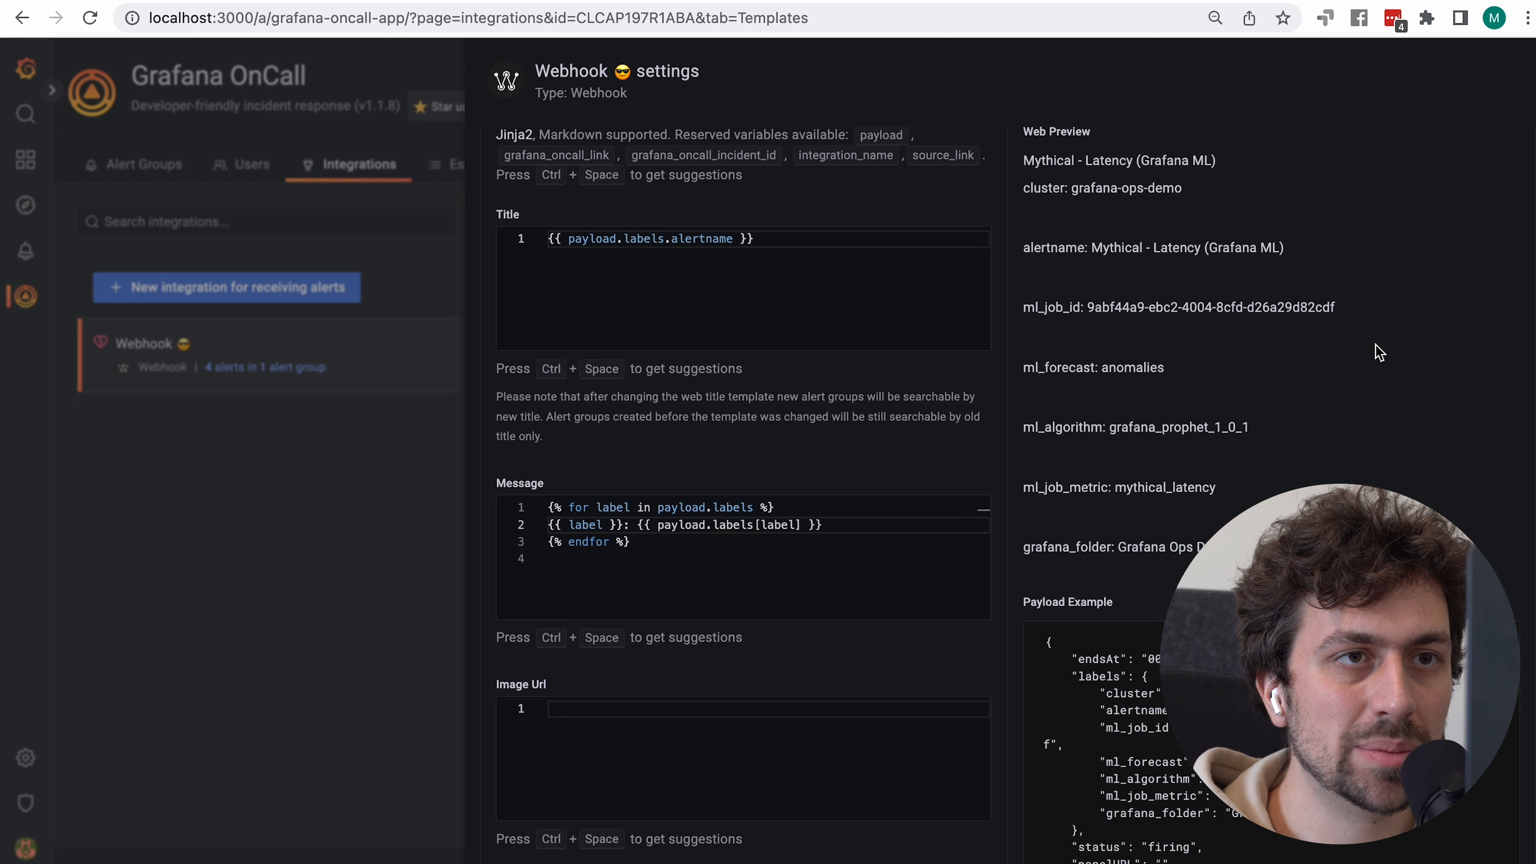
{"action": "left_click_drag", "start_coordinate": [1020, 184], "coordinate": [1246, 554]}
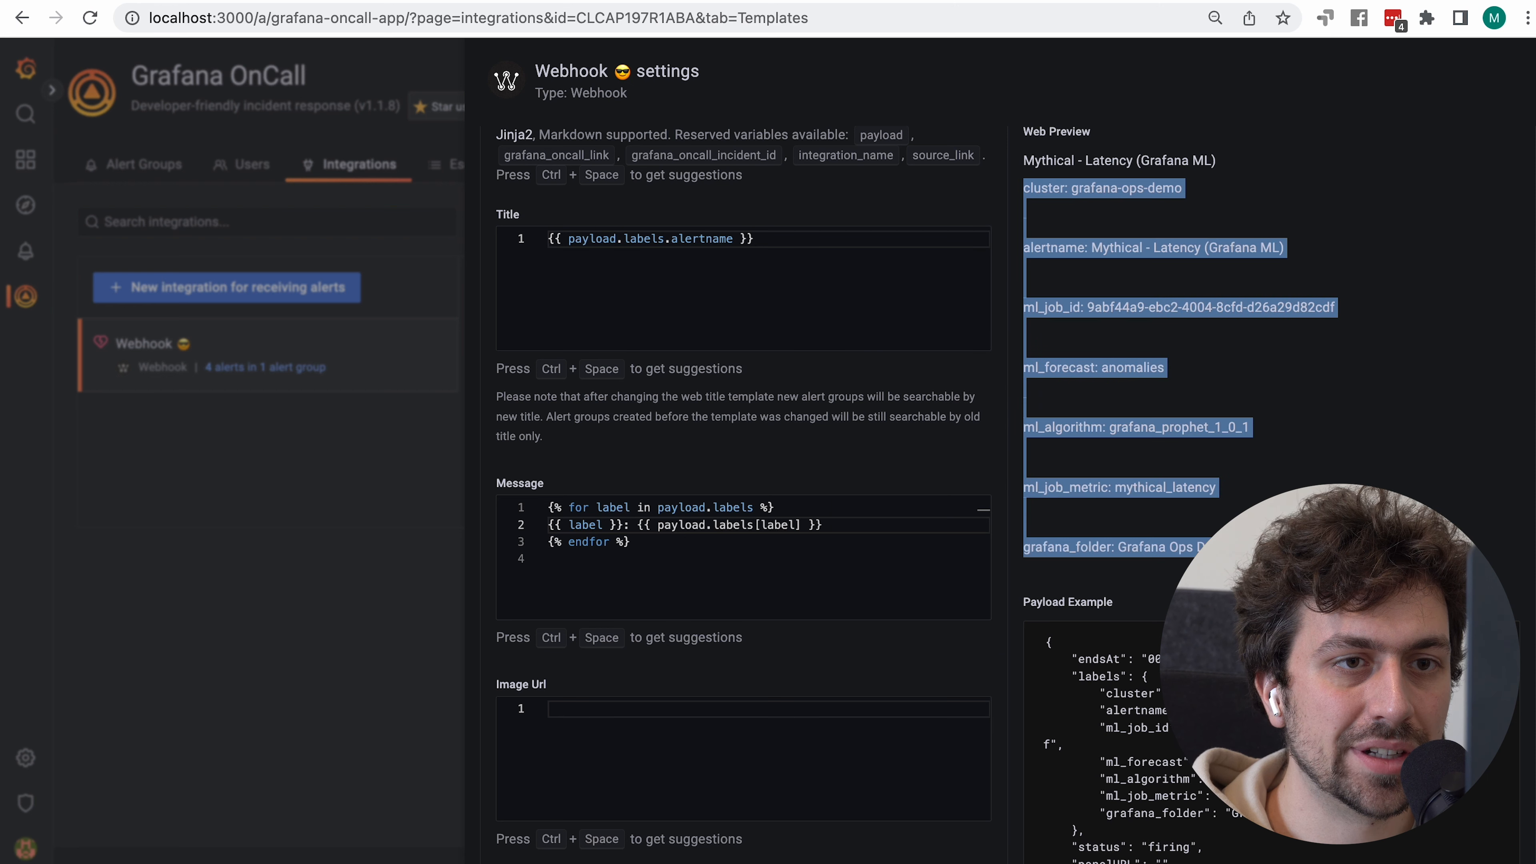
{"action": "left_click", "coordinate": [1097, 545]}
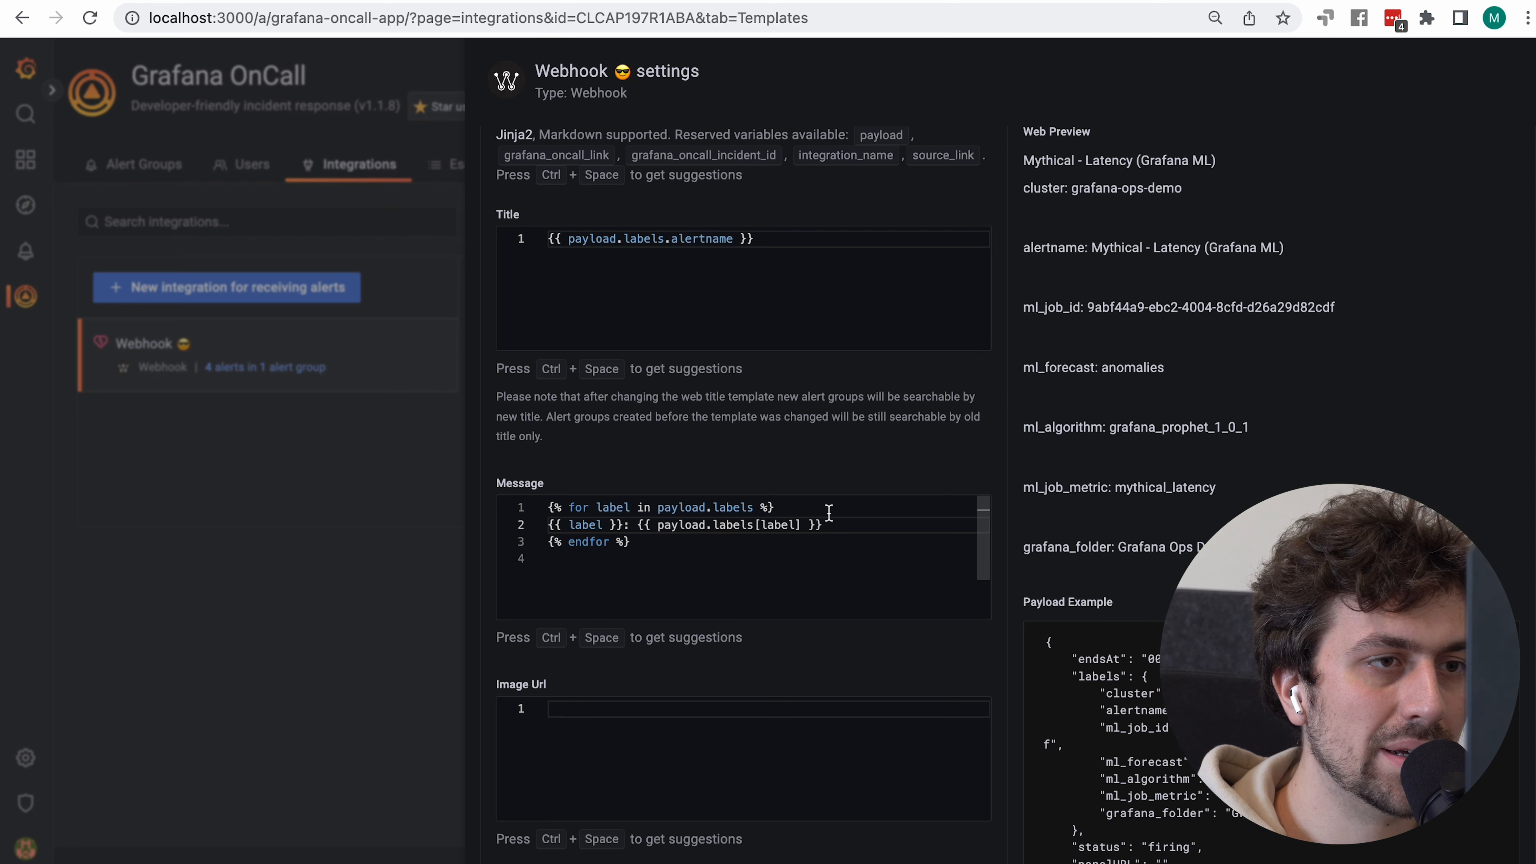
Join {% endfor %} onto the body line, save the templates, and open Alert Groups
{"action": "left_click", "coordinate": [553, 525]}
{"action": "key", "text": "Down"}
{"action": "key", "text": "BackSpace"}
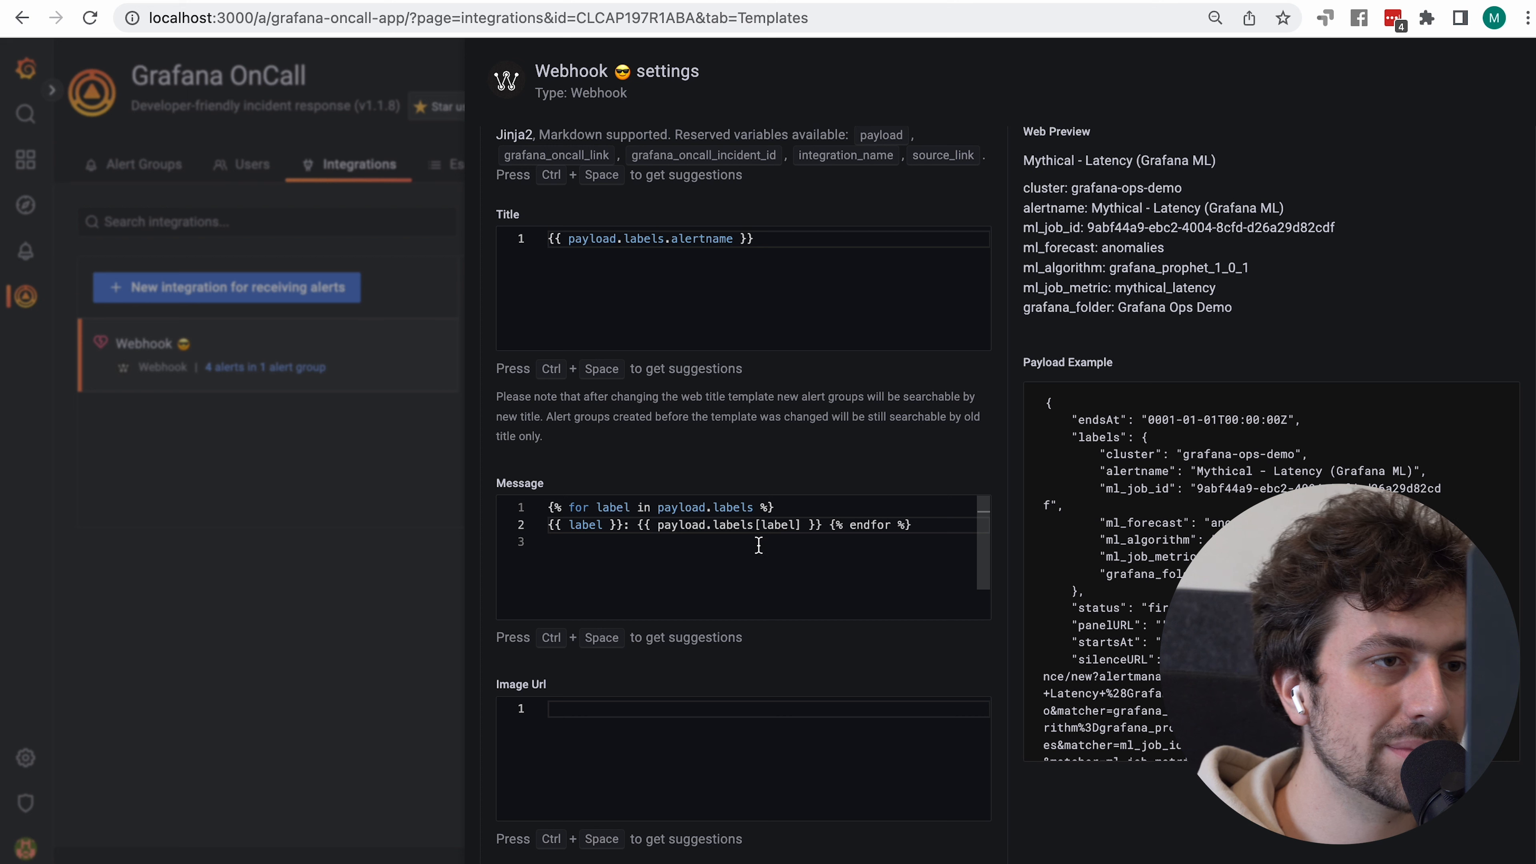
{"action": "left_click", "coordinate": [833, 525]}
{"action": "key", "text": "BackSpace"}
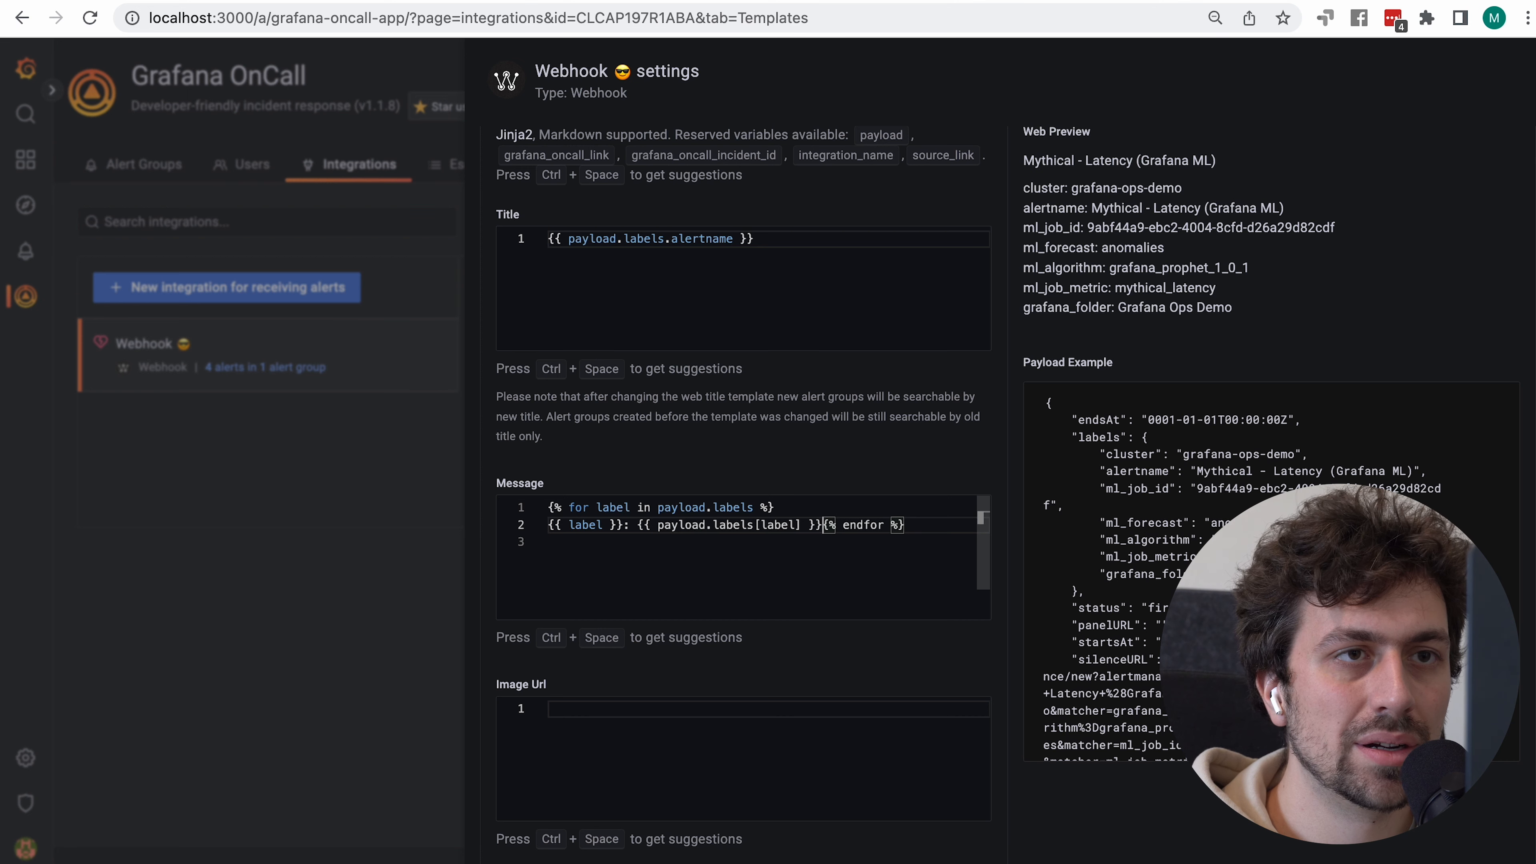
{"action": "left_click", "coordinate": [319, 465]}
{"action": "left_click", "coordinate": [143, 170]}
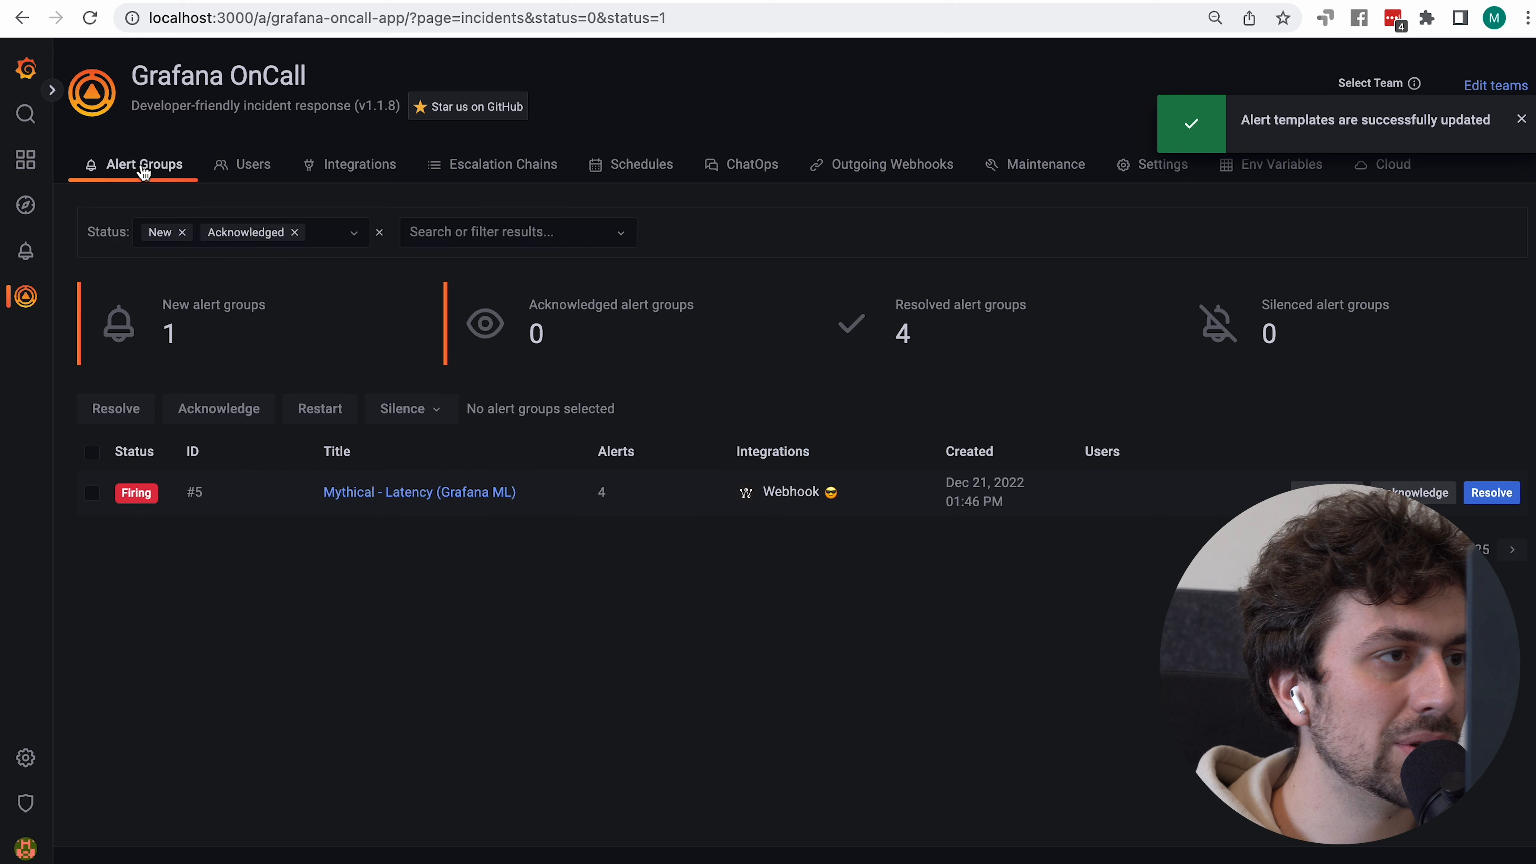
Resolve alert group #5, resend the test alert from Postman, and inspect the new group's labels
{"action": "left_click", "coordinate": [87, 495]}
{"action": "left_click", "coordinate": [124, 407]}
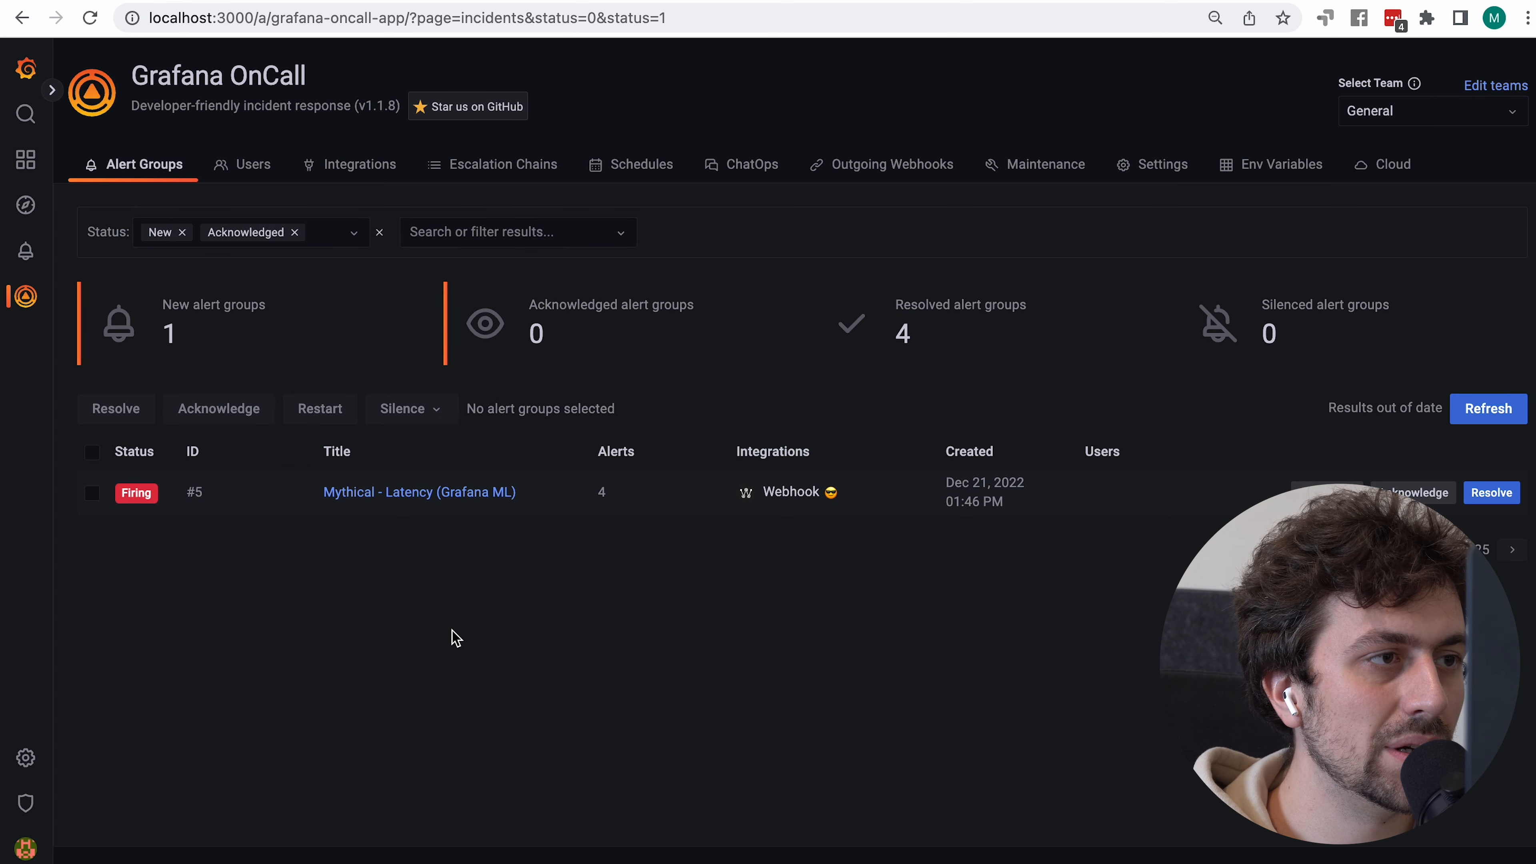
{"action": "key", "text": "super+grave"}
{"action": "left_click", "coordinate": [1424, 212]}
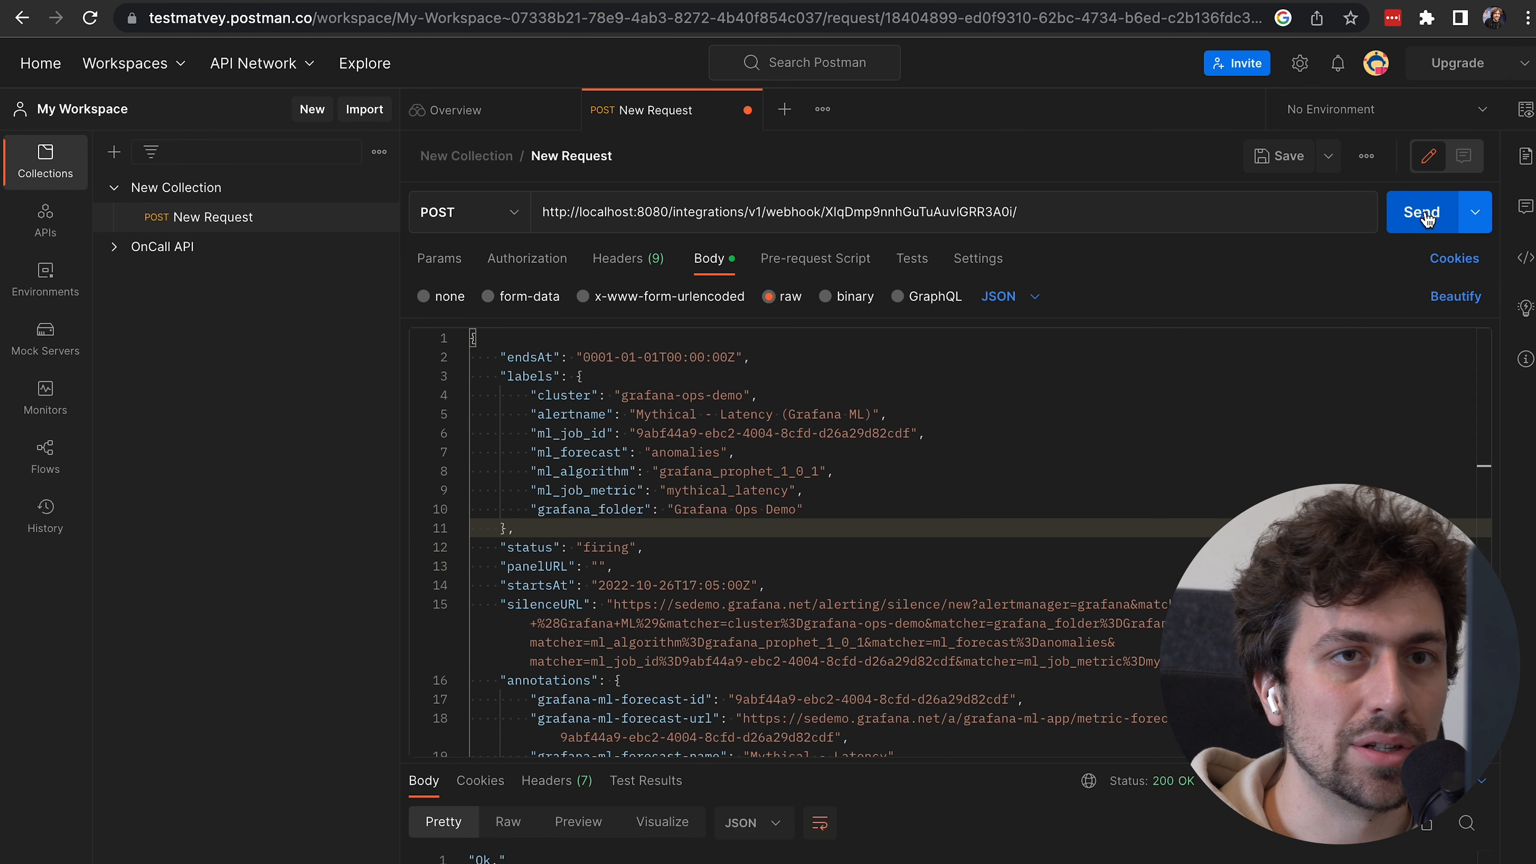
{"action": "key", "text": "super+grave"}
{"action": "key", "text": "super+r"}
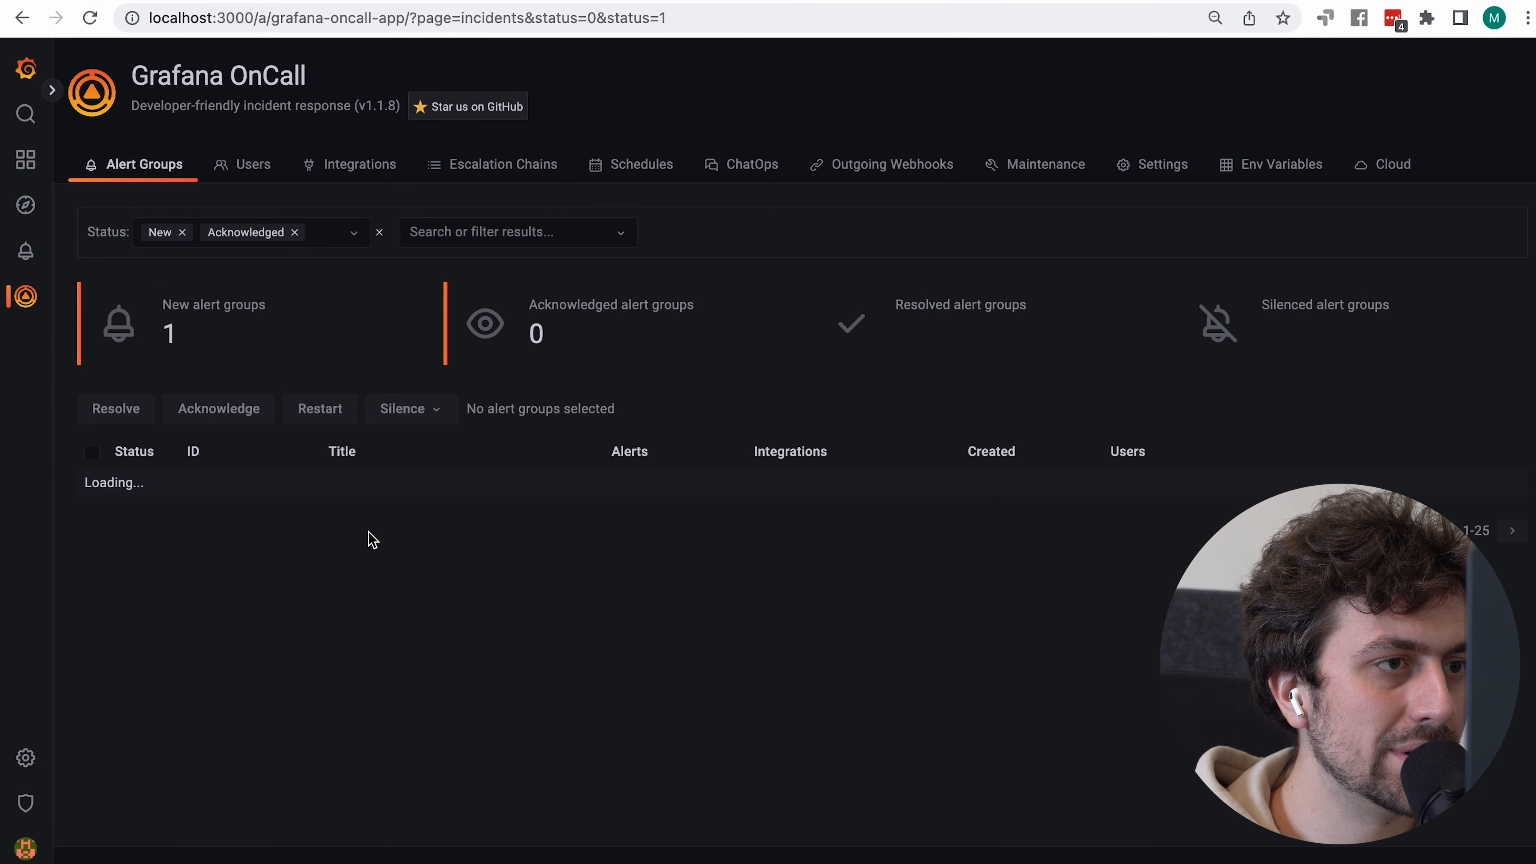
{"action": "left_click", "coordinate": [377, 504]}
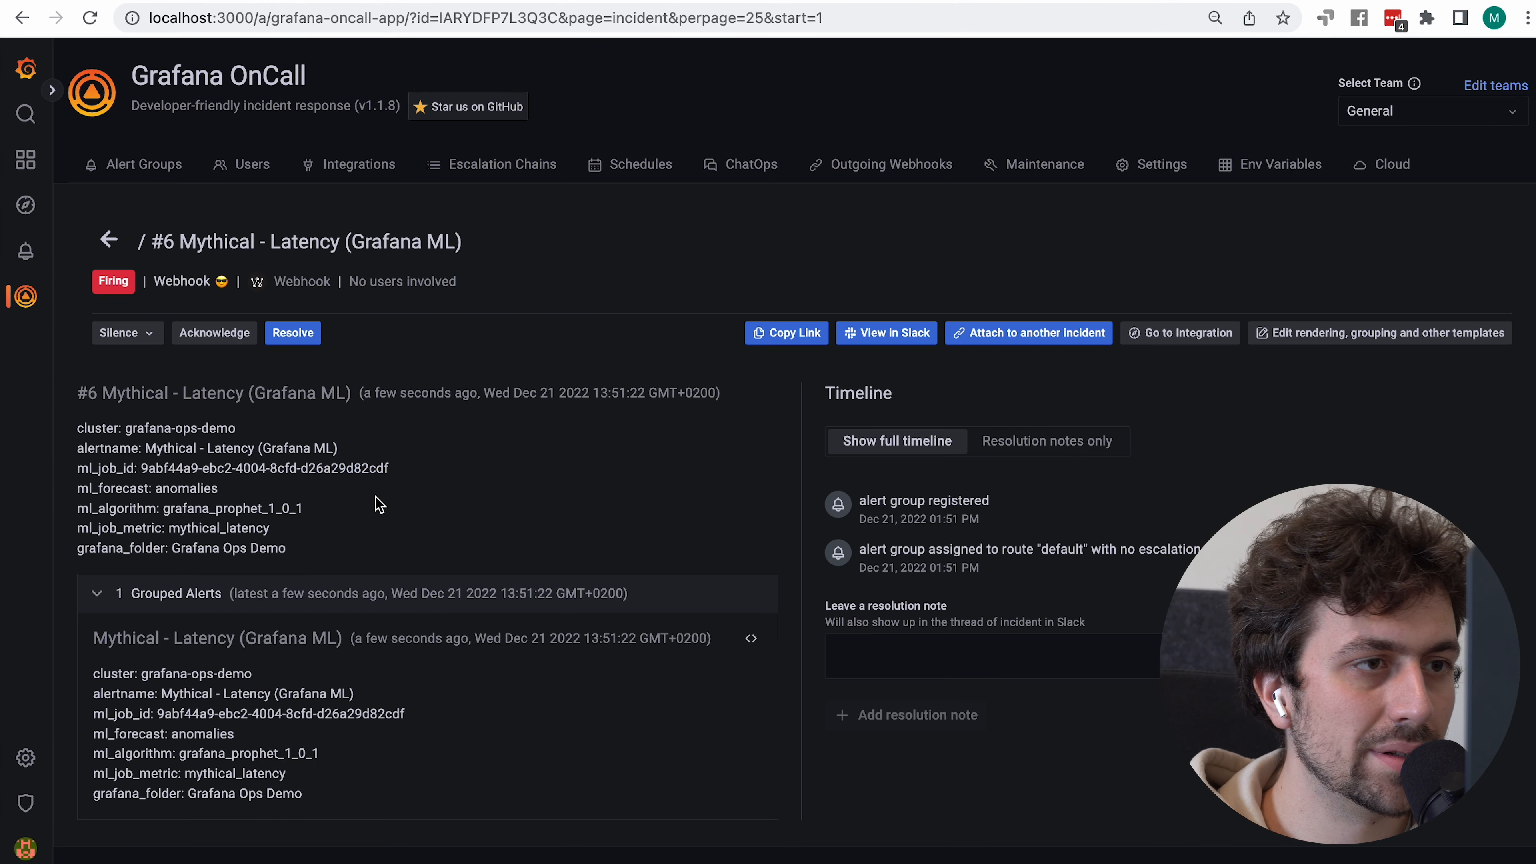
{"action": "left_click_drag", "start_coordinate": [298, 793], "coordinate": [88, 675]}
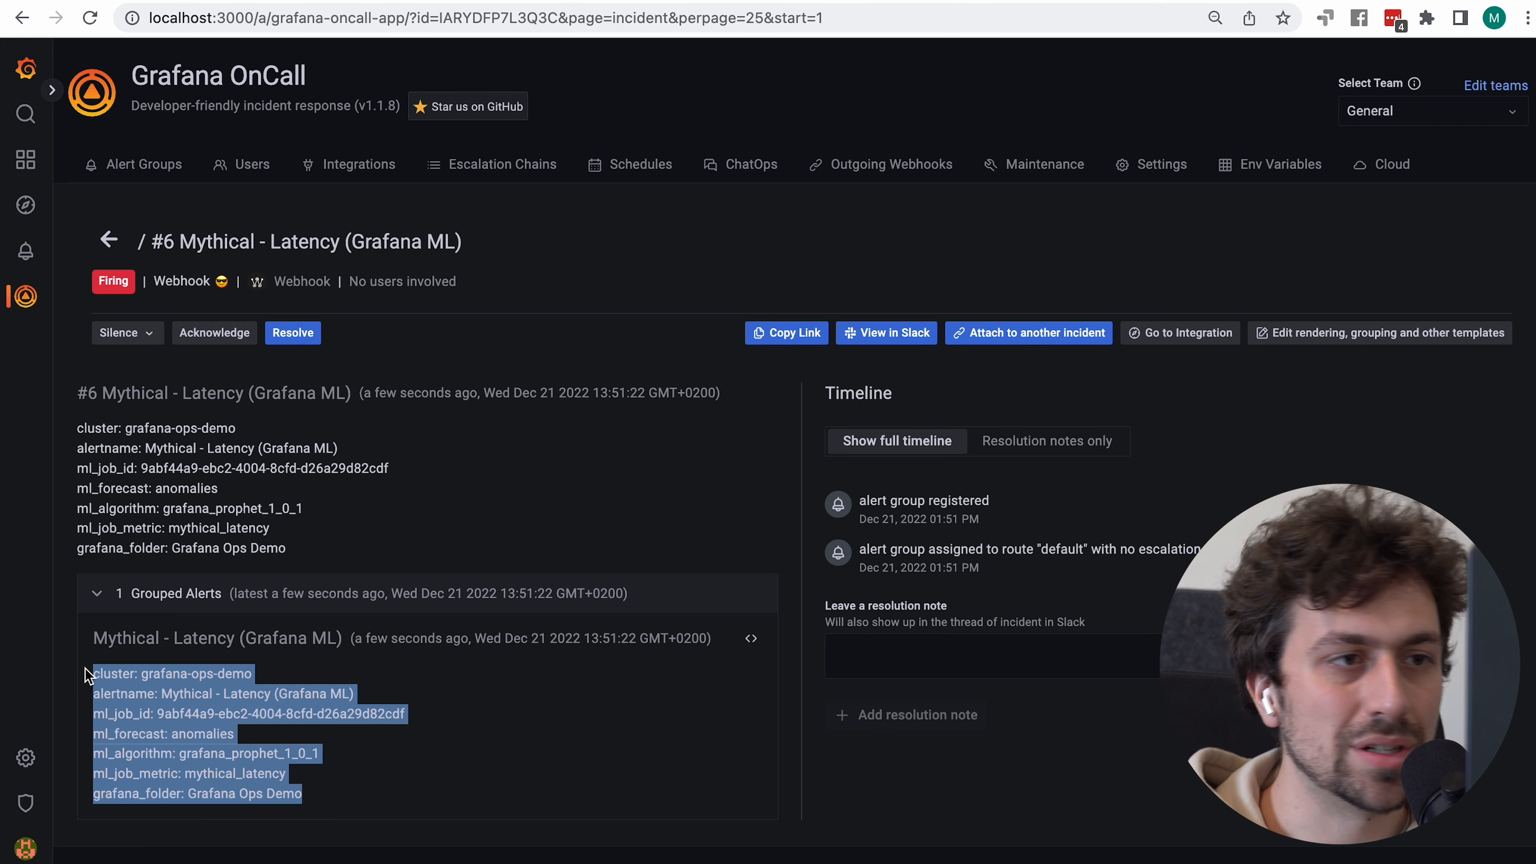
{"action": "left_click", "coordinate": [87, 675]}
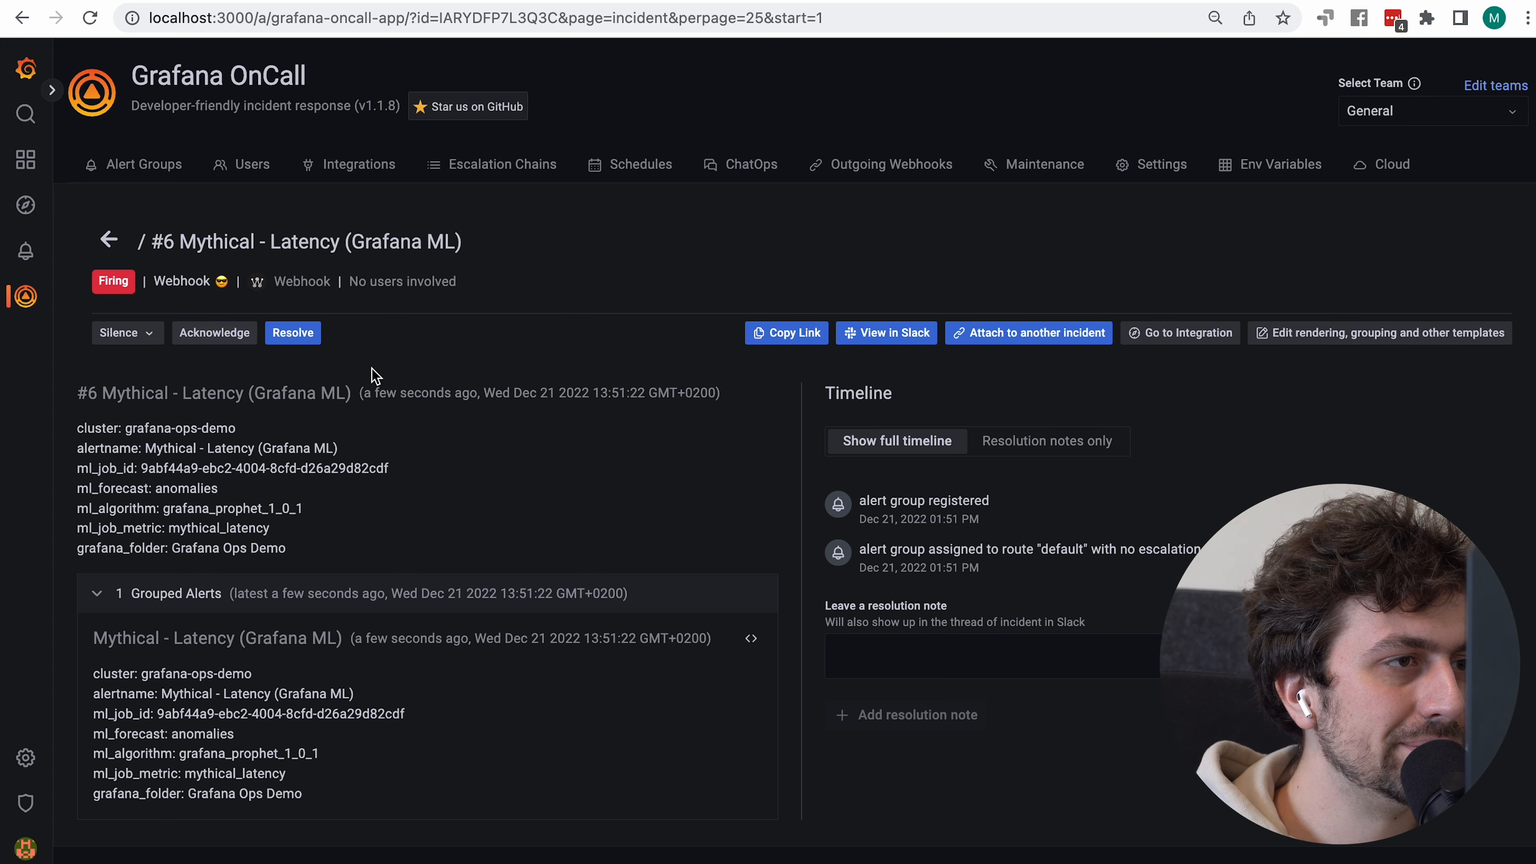
Send the alert twice more and confirm group #6 now holds 7 alerts with cluster labels
{"action": "key", "text": "super+grave"}
{"action": "left_click", "coordinate": [1420, 218]}
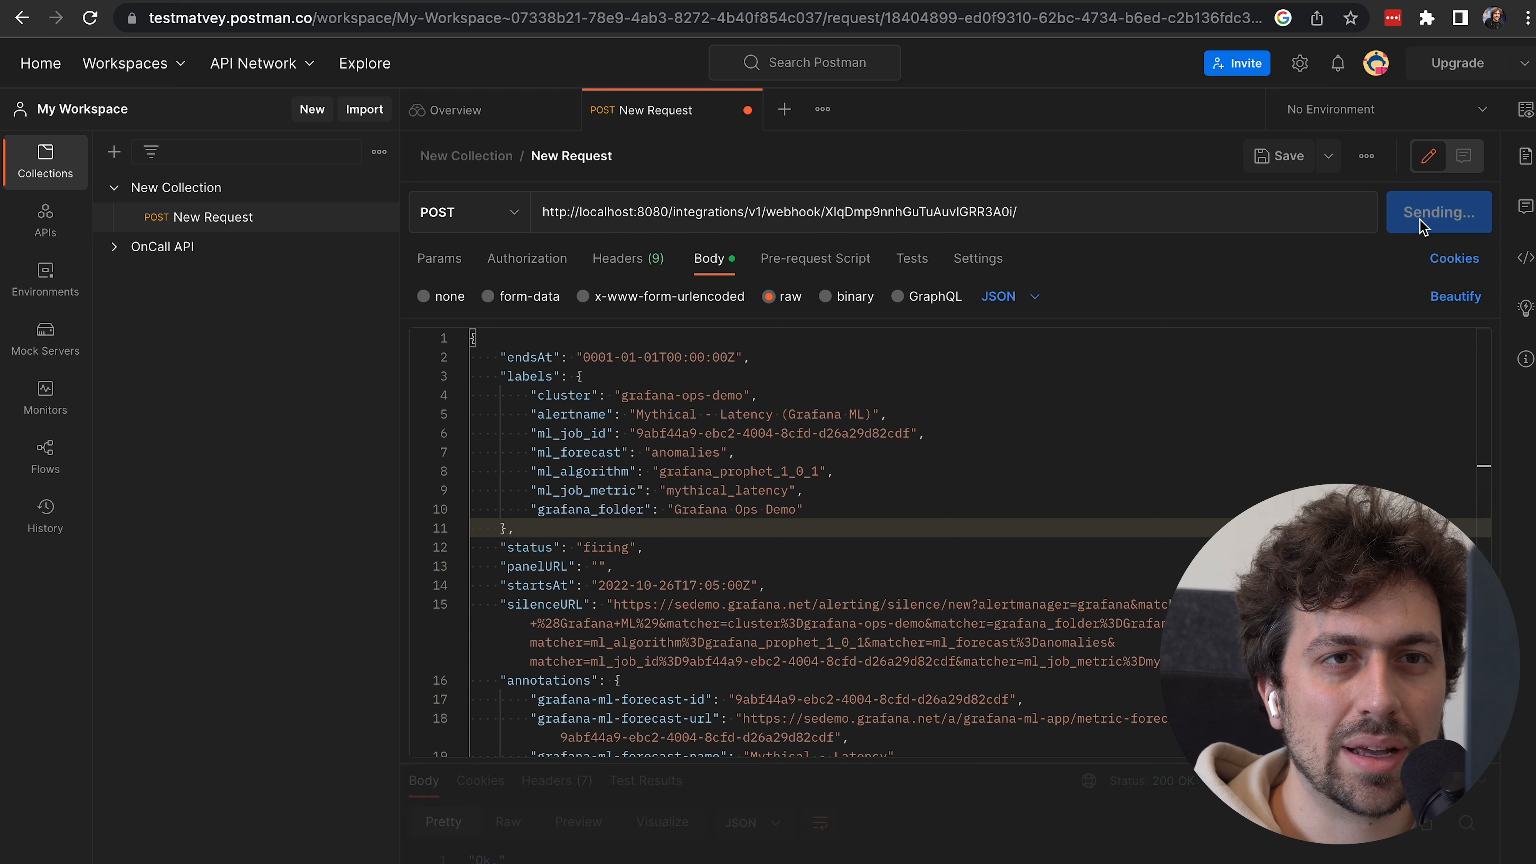
{"action": "left_click", "coordinate": [1419, 223]}
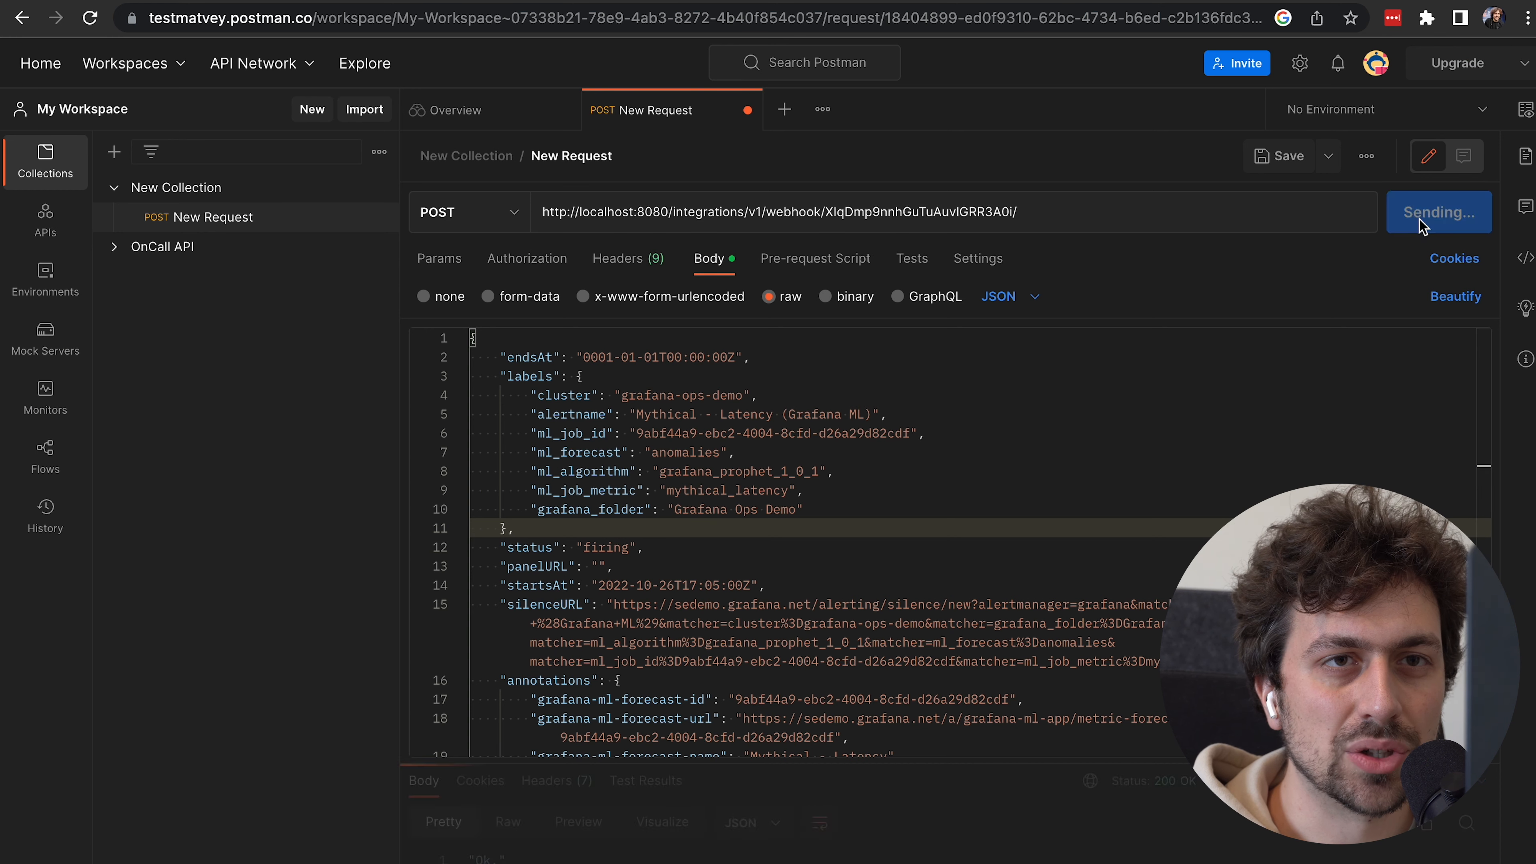
{"action": "key", "text": "super+grave"}
{"action": "left_click", "coordinate": [176, 164]}
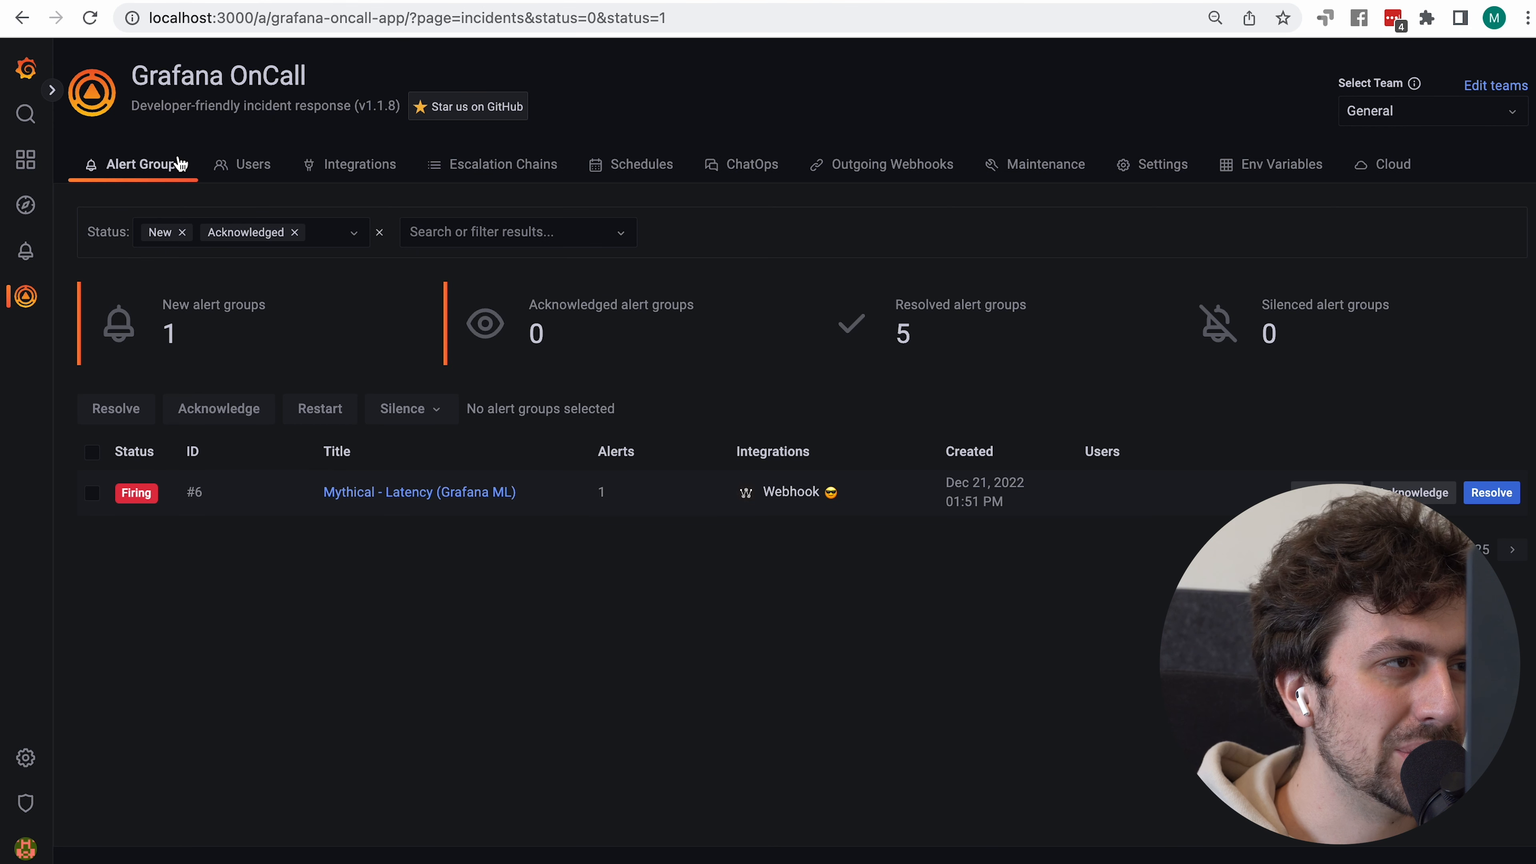
{"action": "left_click_drag", "start_coordinate": [616, 501], "coordinate": [569, 499]}
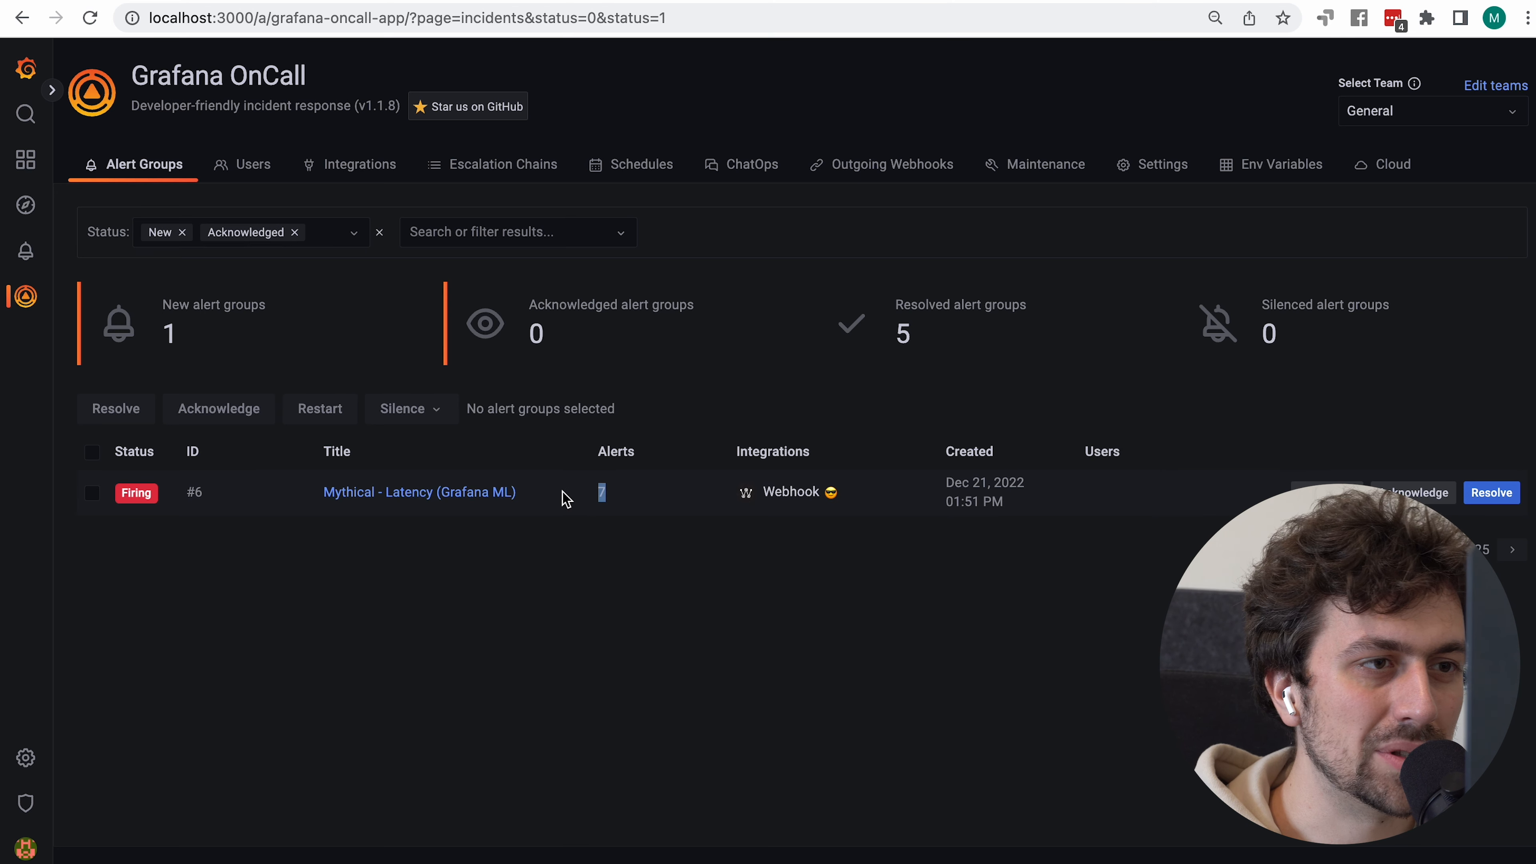
{"action": "left_click", "coordinate": [421, 492]}
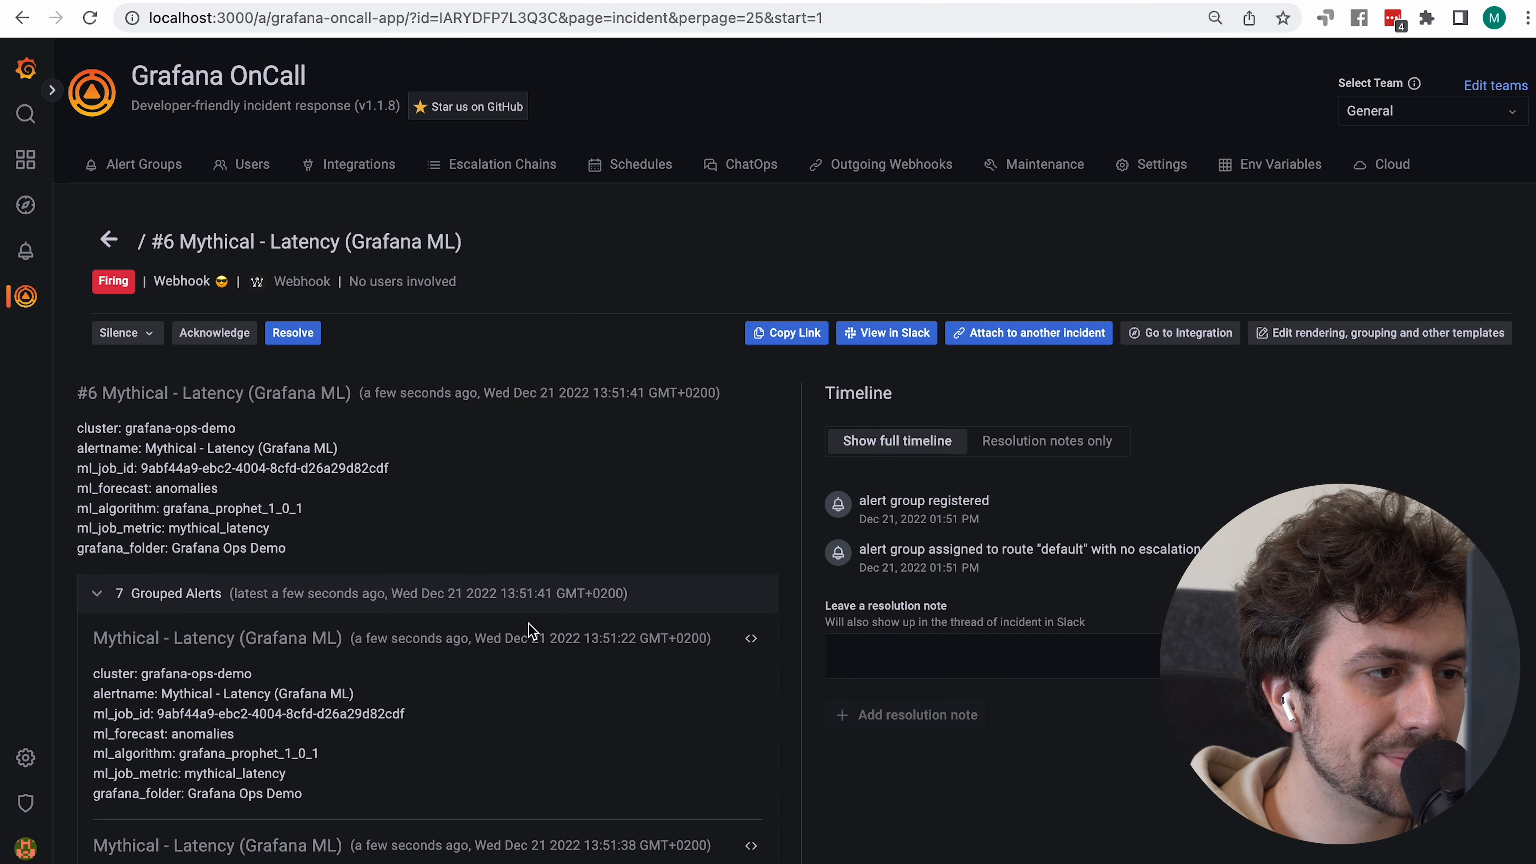
{"action": "scroll", "coordinate": [529, 625], "scroll_direction": "down", "scroll_amount": 10}
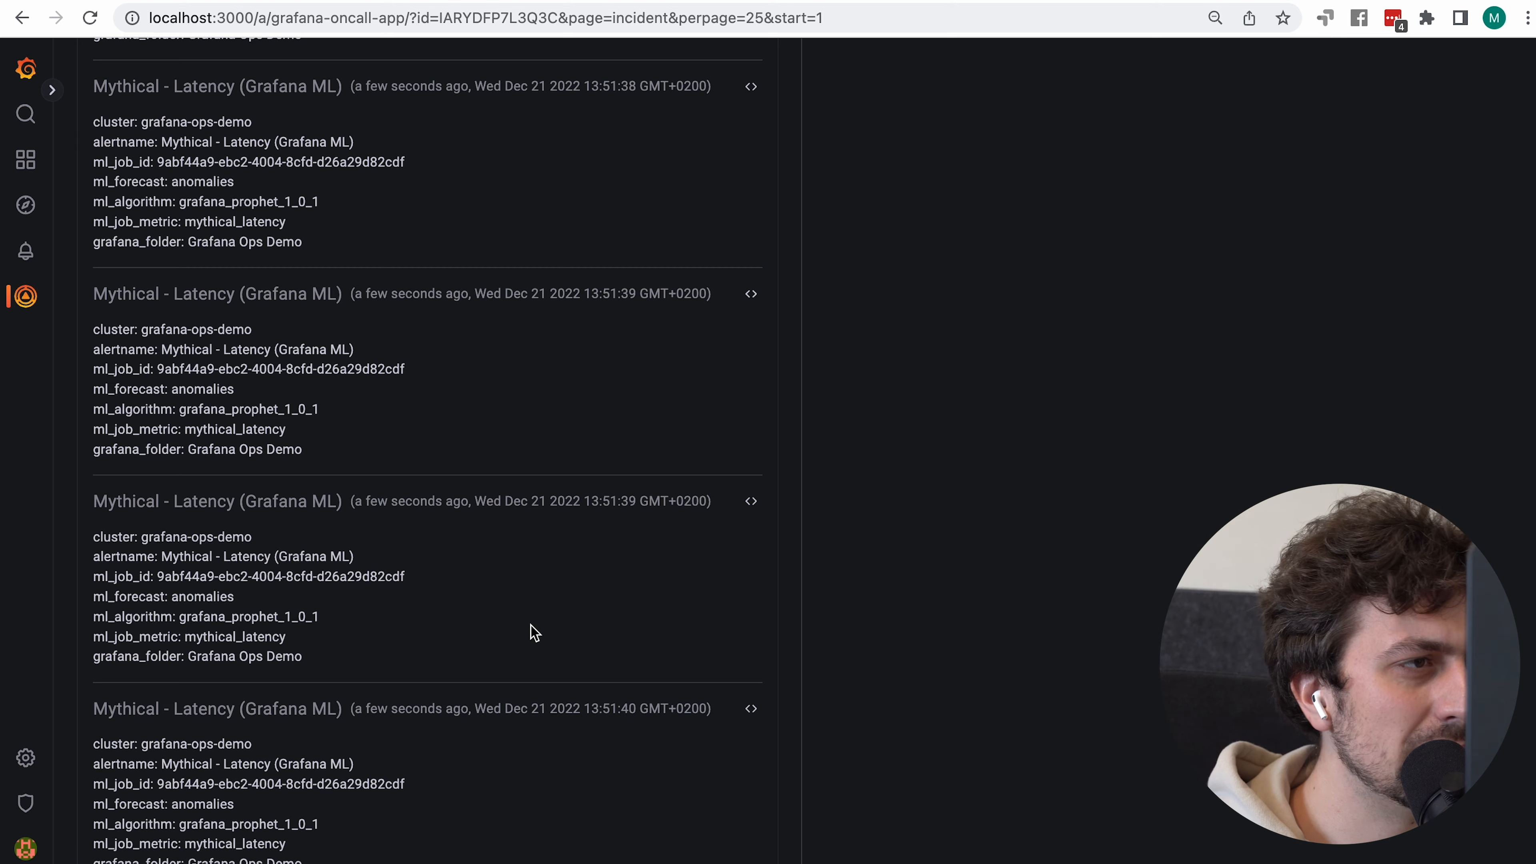
{"action": "scroll", "coordinate": [530, 626], "scroll_direction": "up", "scroll_amount": 9}
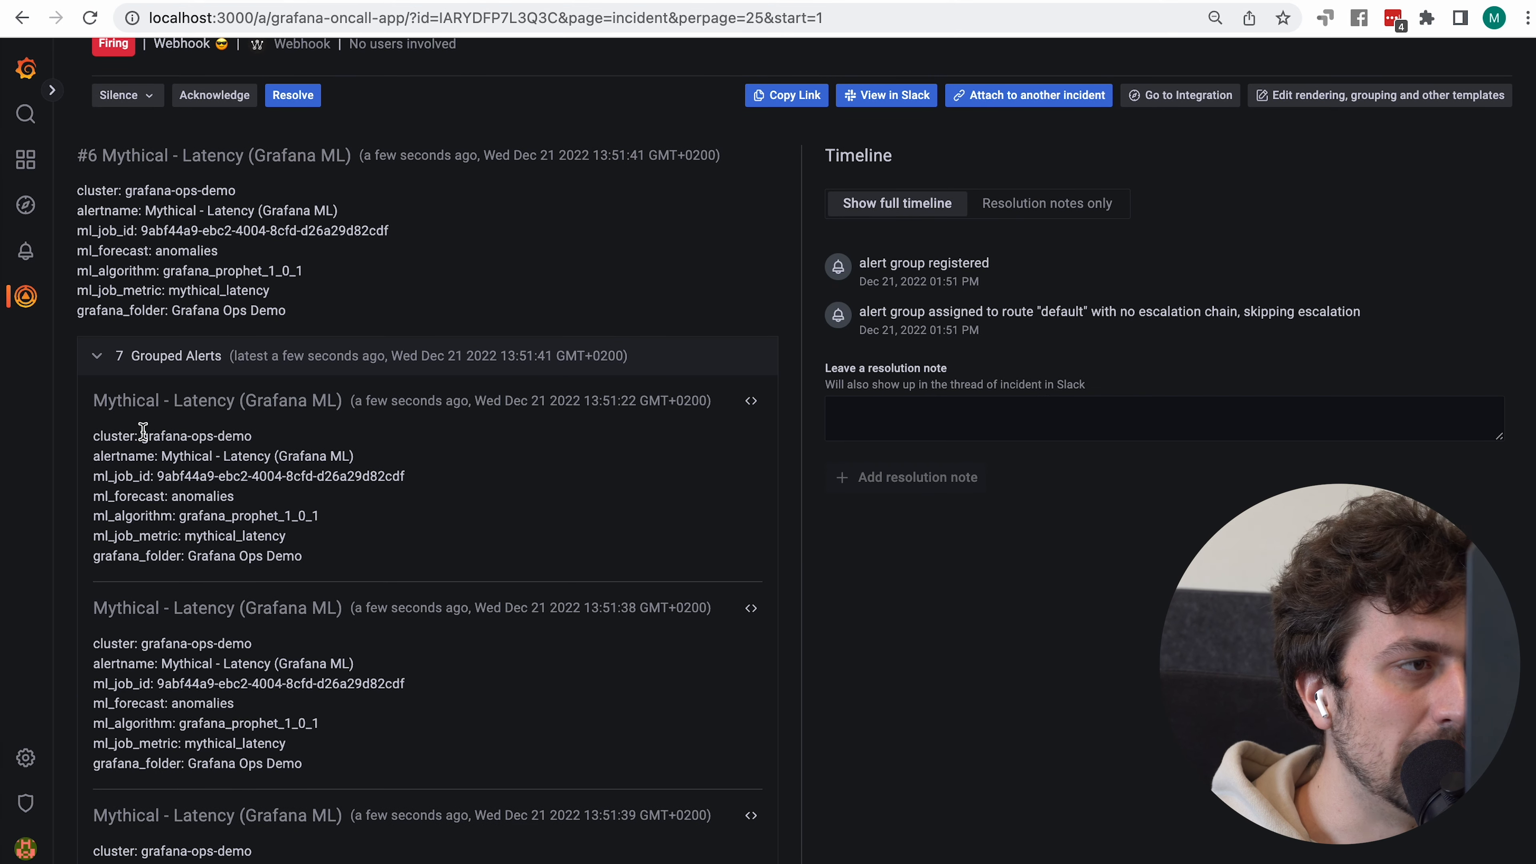
{"action": "triple_click", "coordinate": [143, 431]}
{"action": "scroll", "coordinate": [143, 431], "scroll_direction": "up", "scroll_amount": 4}
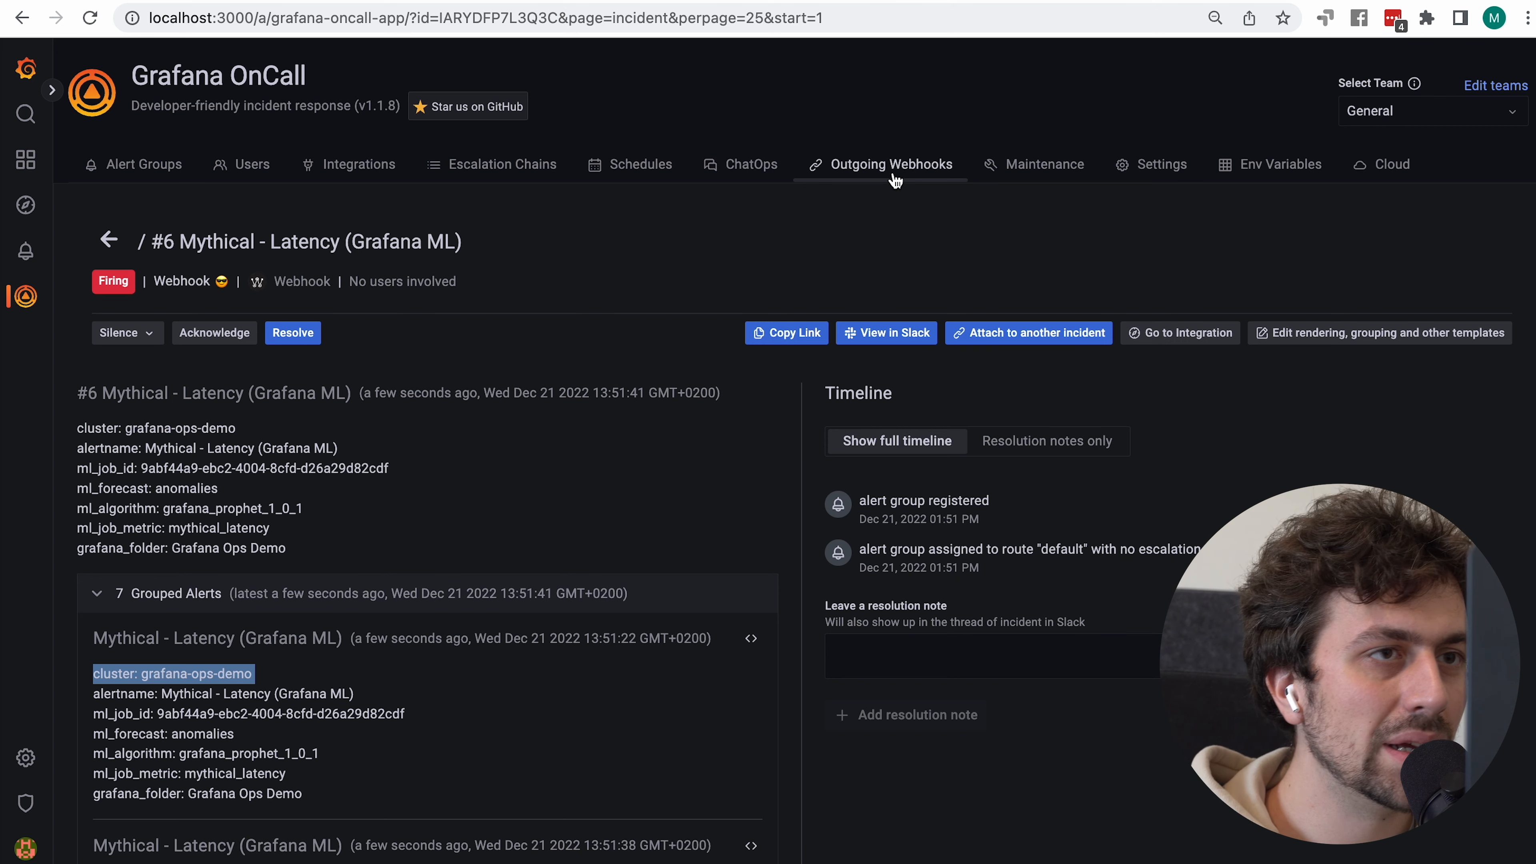
Open the Webhook integration's Alert Behaviour templates
{"action": "left_click", "coordinate": [348, 164]}
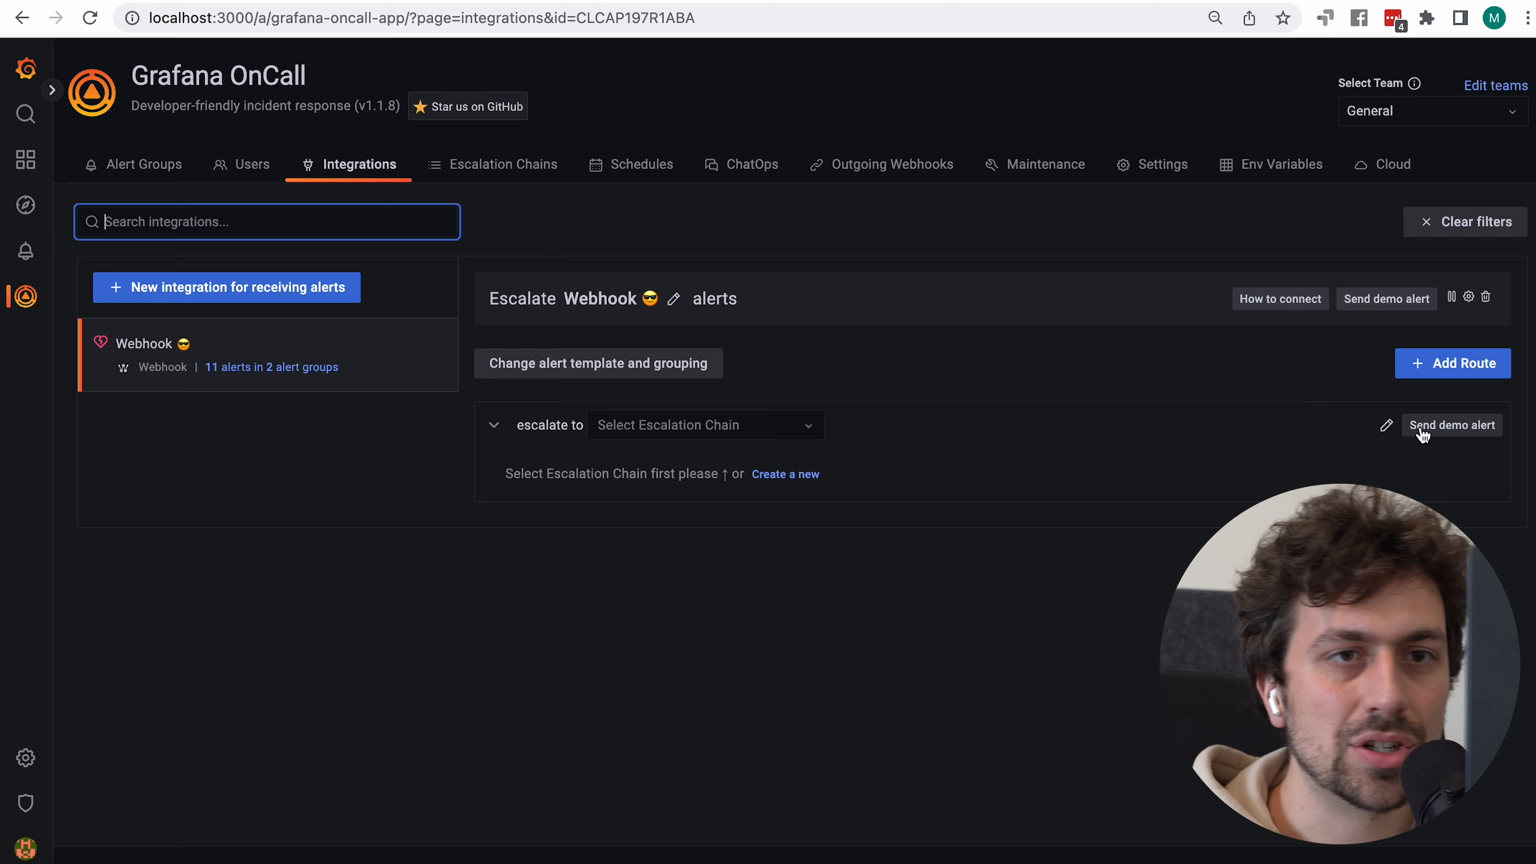
{"action": "left_click", "coordinate": [1471, 299]}
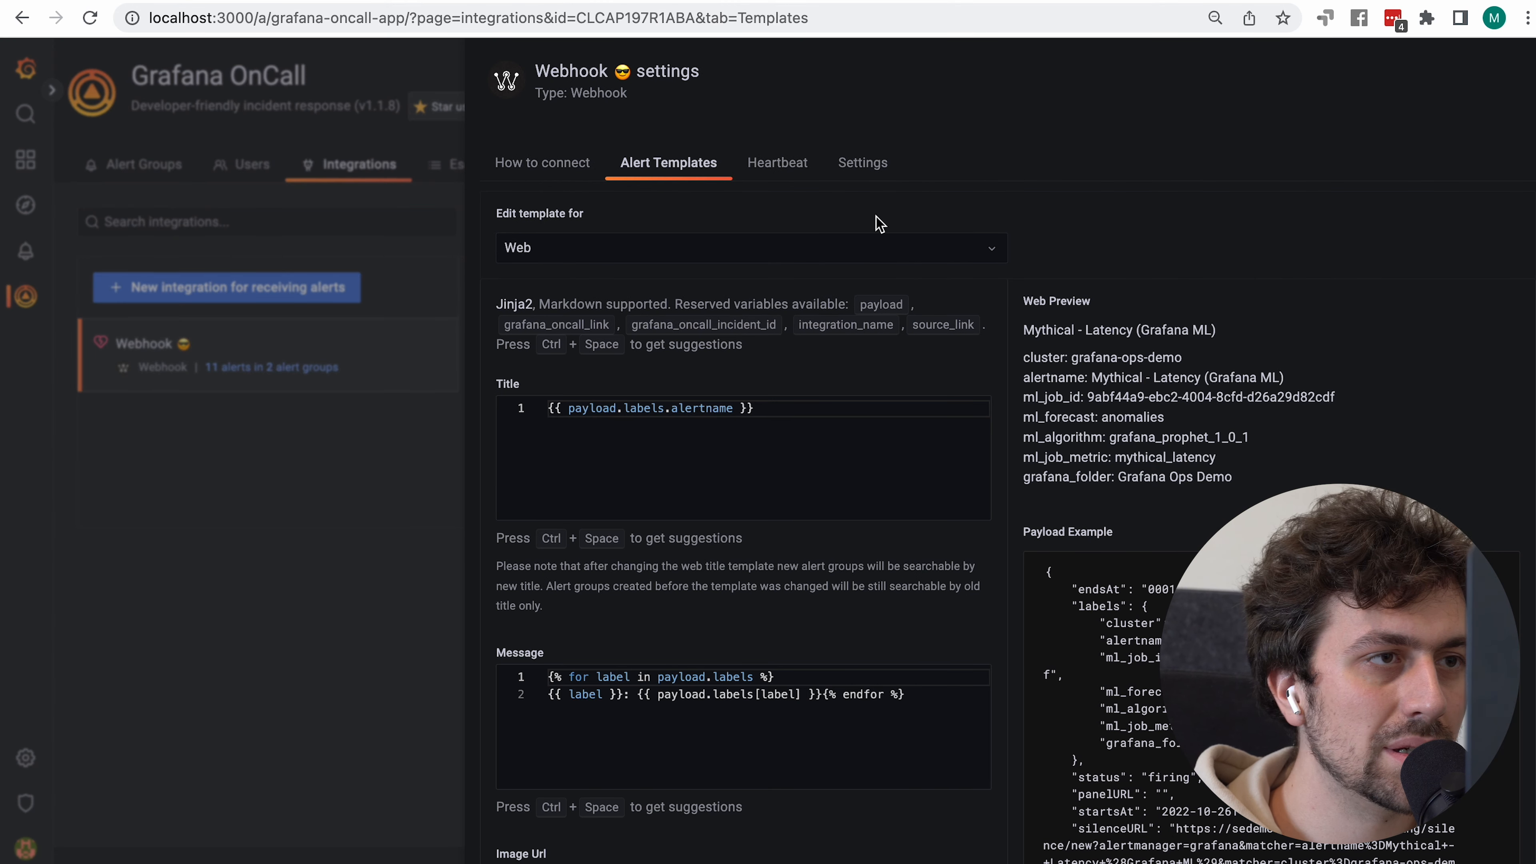
{"action": "left_click", "coordinate": [907, 259]}
{"action": "left_click", "coordinate": [619, 491]}
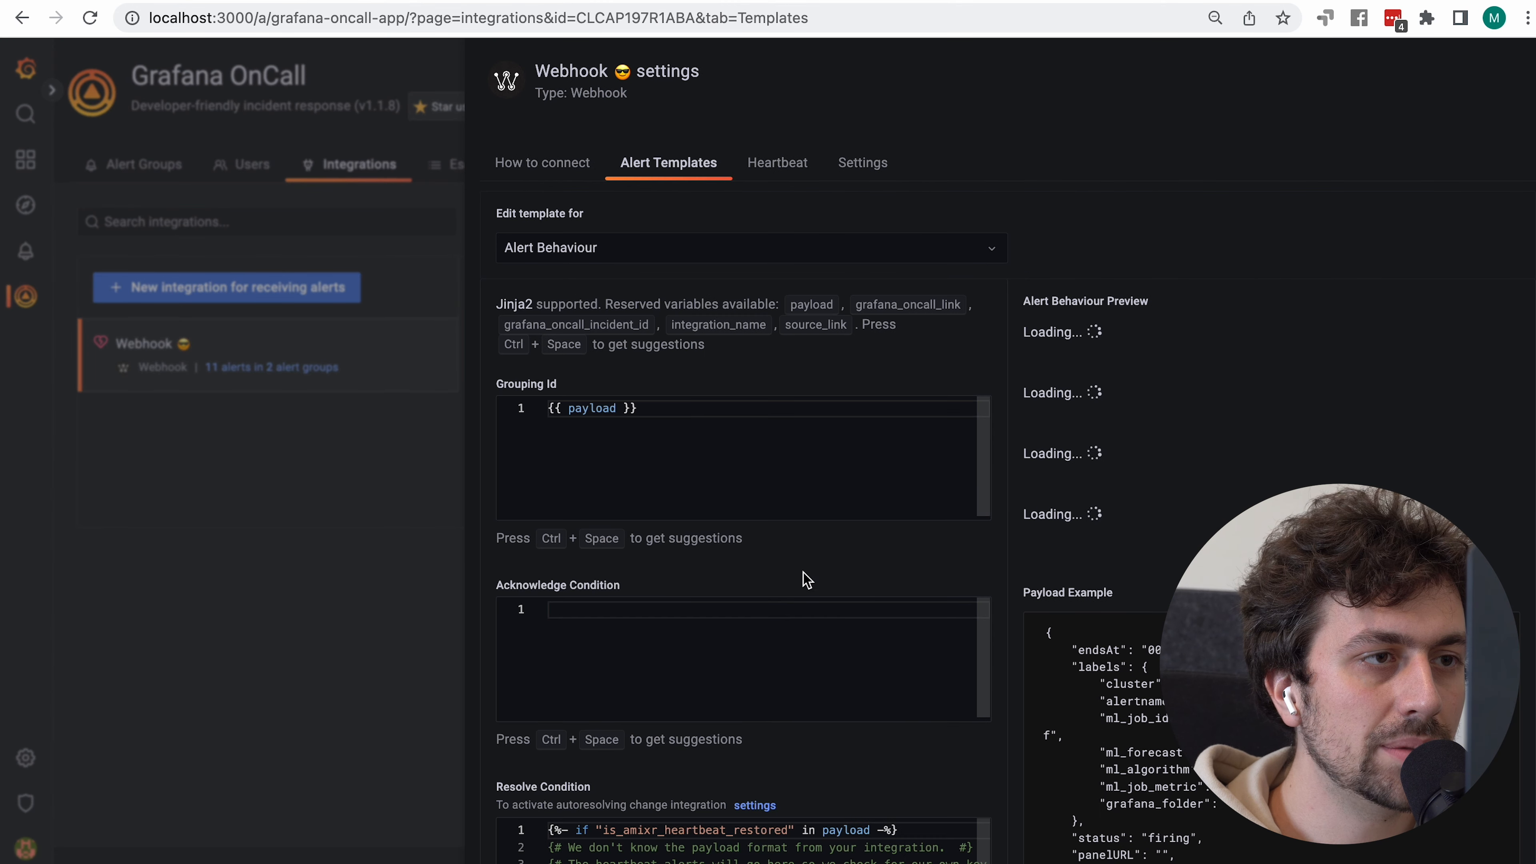
Change the Grouping Id template to {{ payload.labels.cluster }}
{"action": "left_click", "coordinate": [732, 415]}
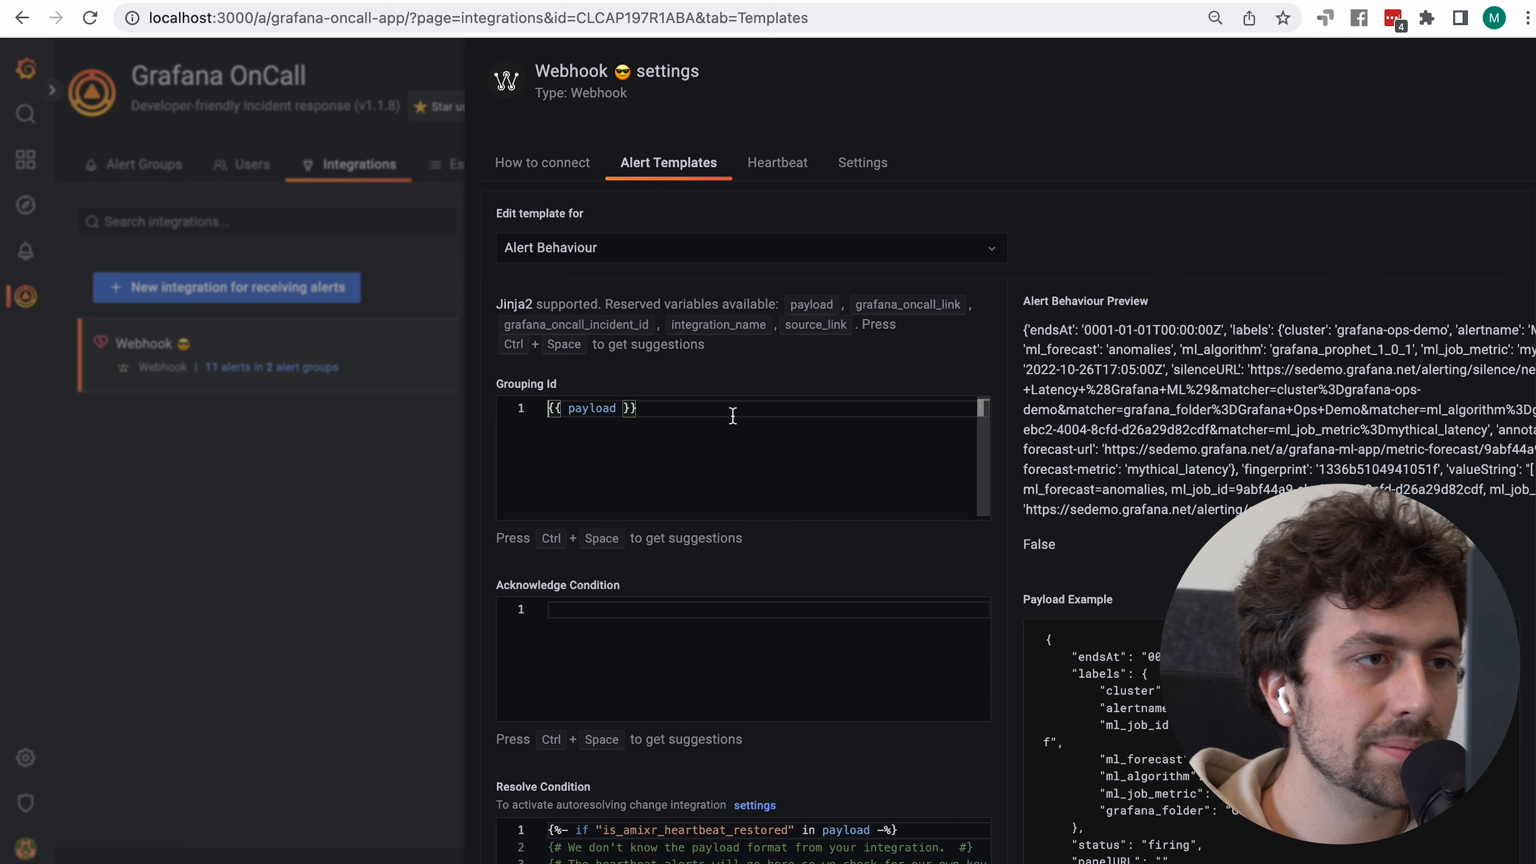
{"action": "key", "text": "Right"}
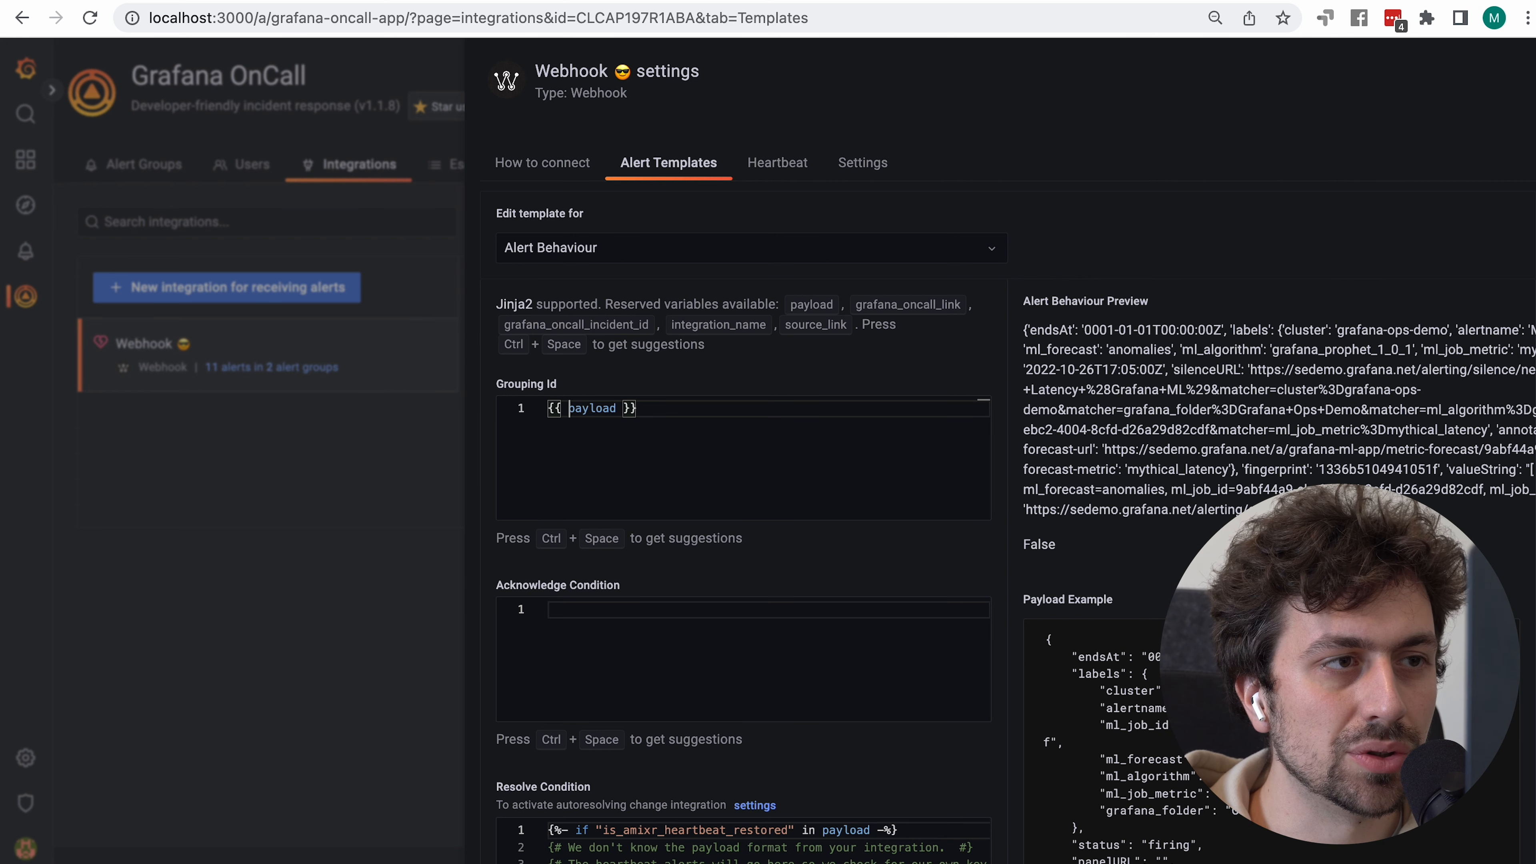
{"action": "scroll", "coordinate": [647, 279], "scroll_direction": "down", "scroll_amount": 2}
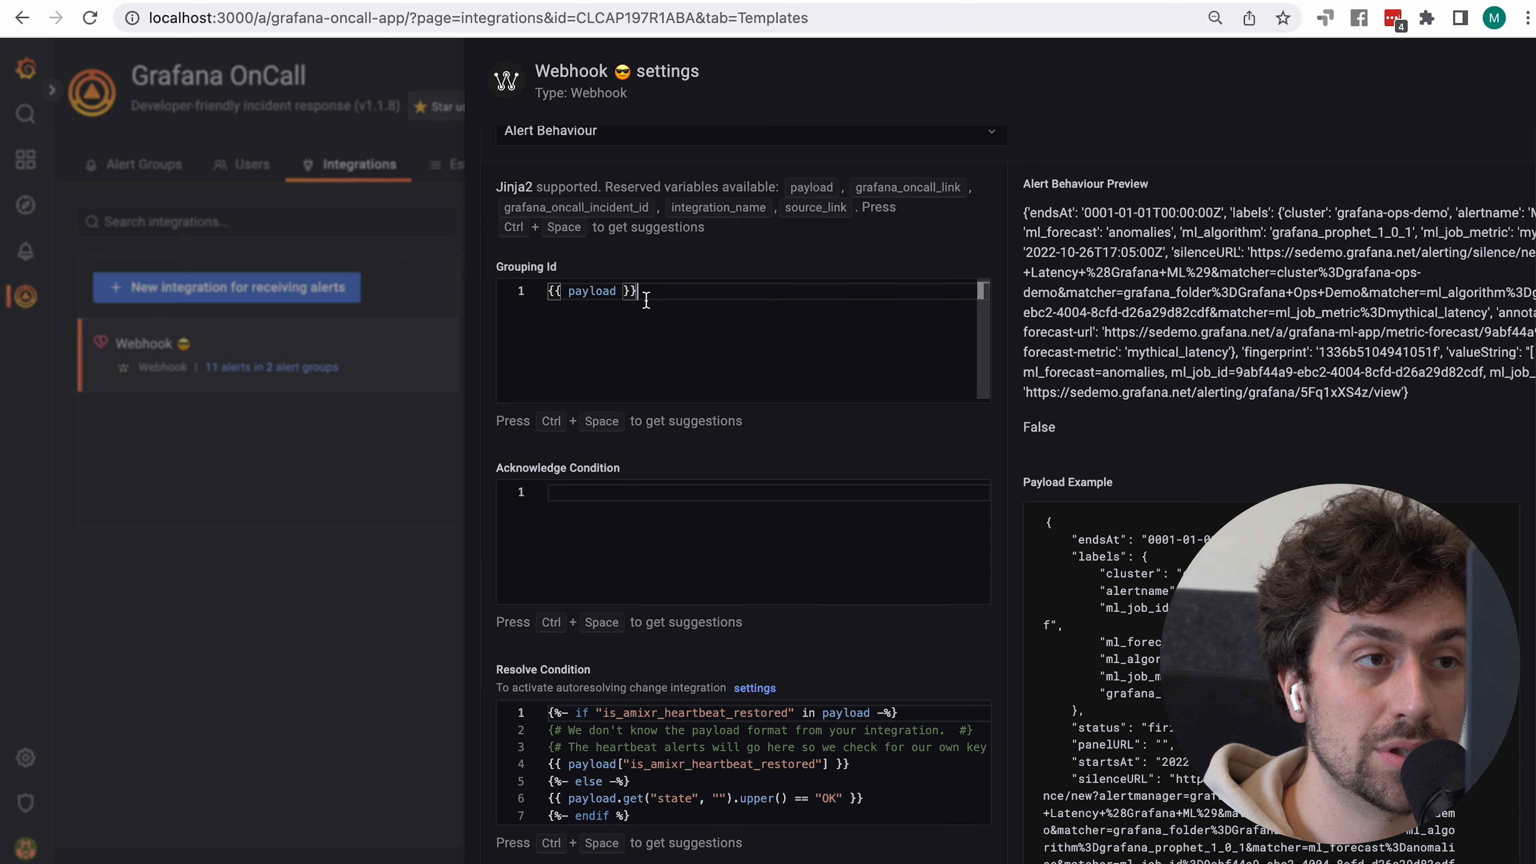
{"action": "left_click_drag", "start_coordinate": [646, 300], "coordinate": [509, 244]}
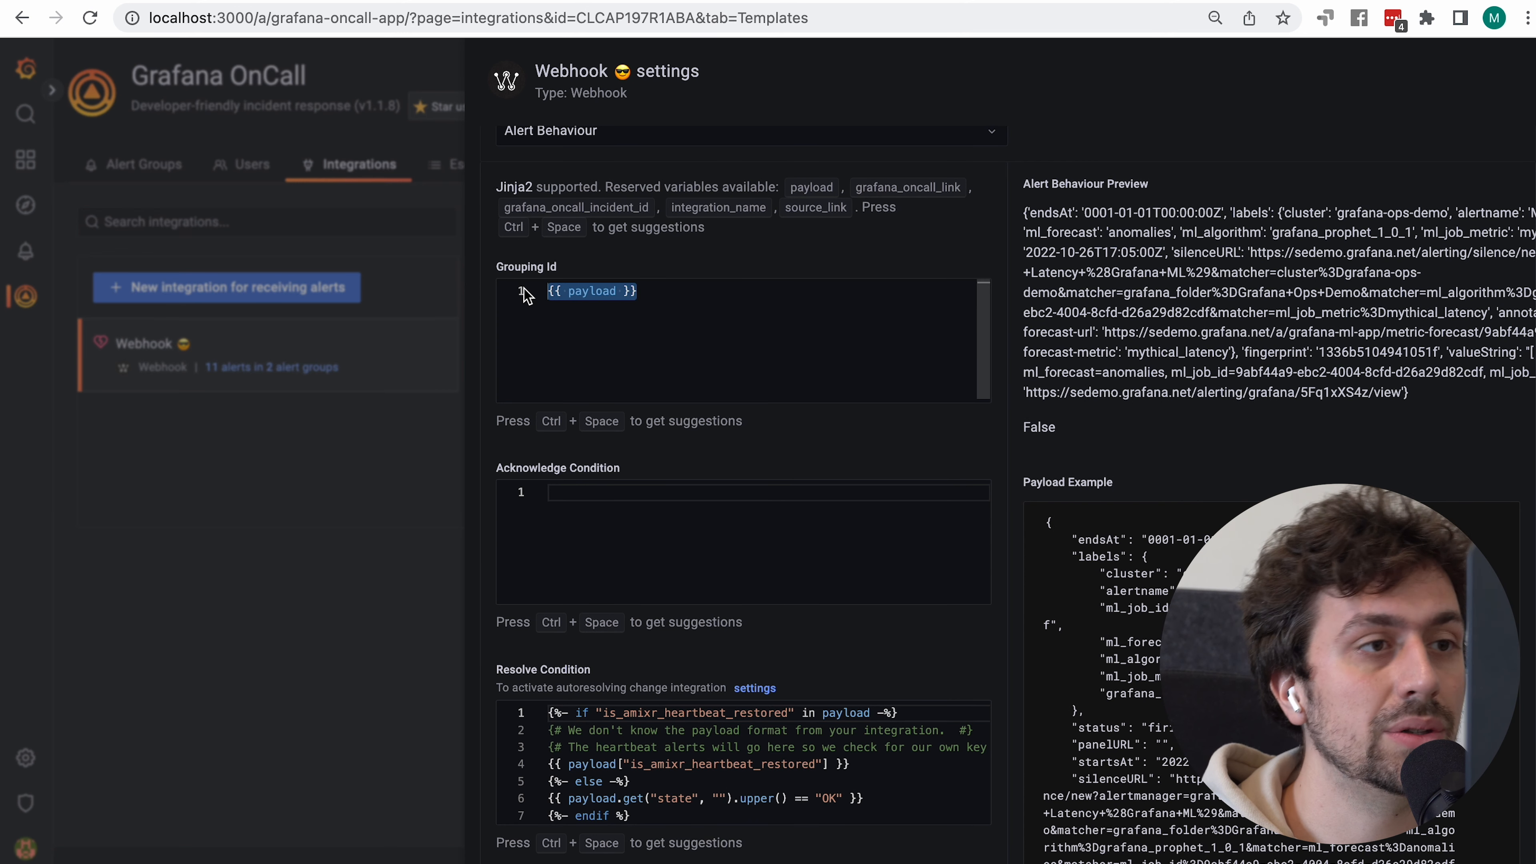
{"action": "left_click", "coordinate": [617, 292]}
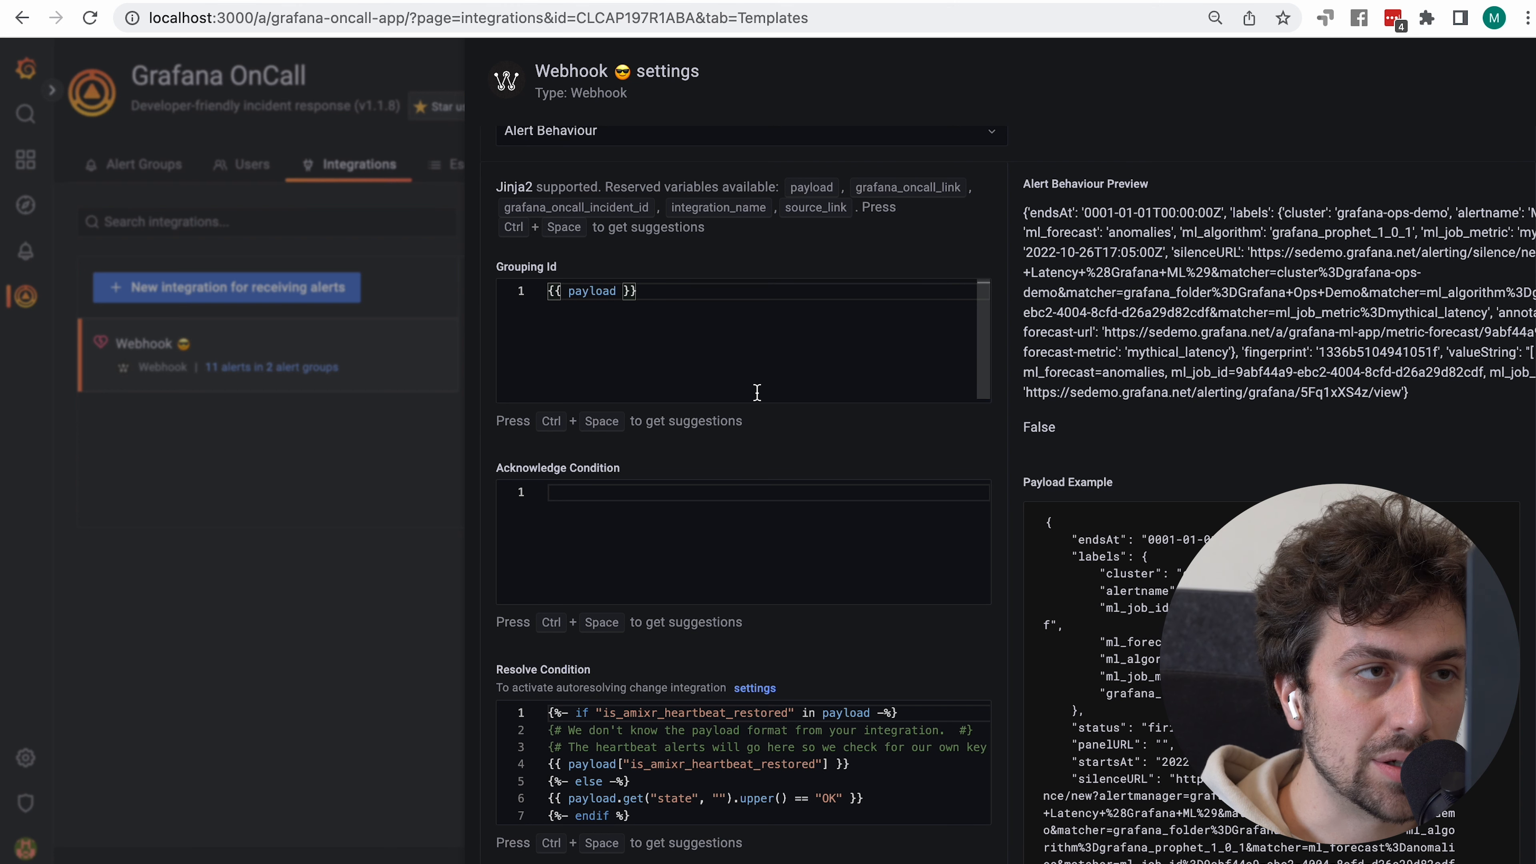
{"action": "type", "text": ".labels."}
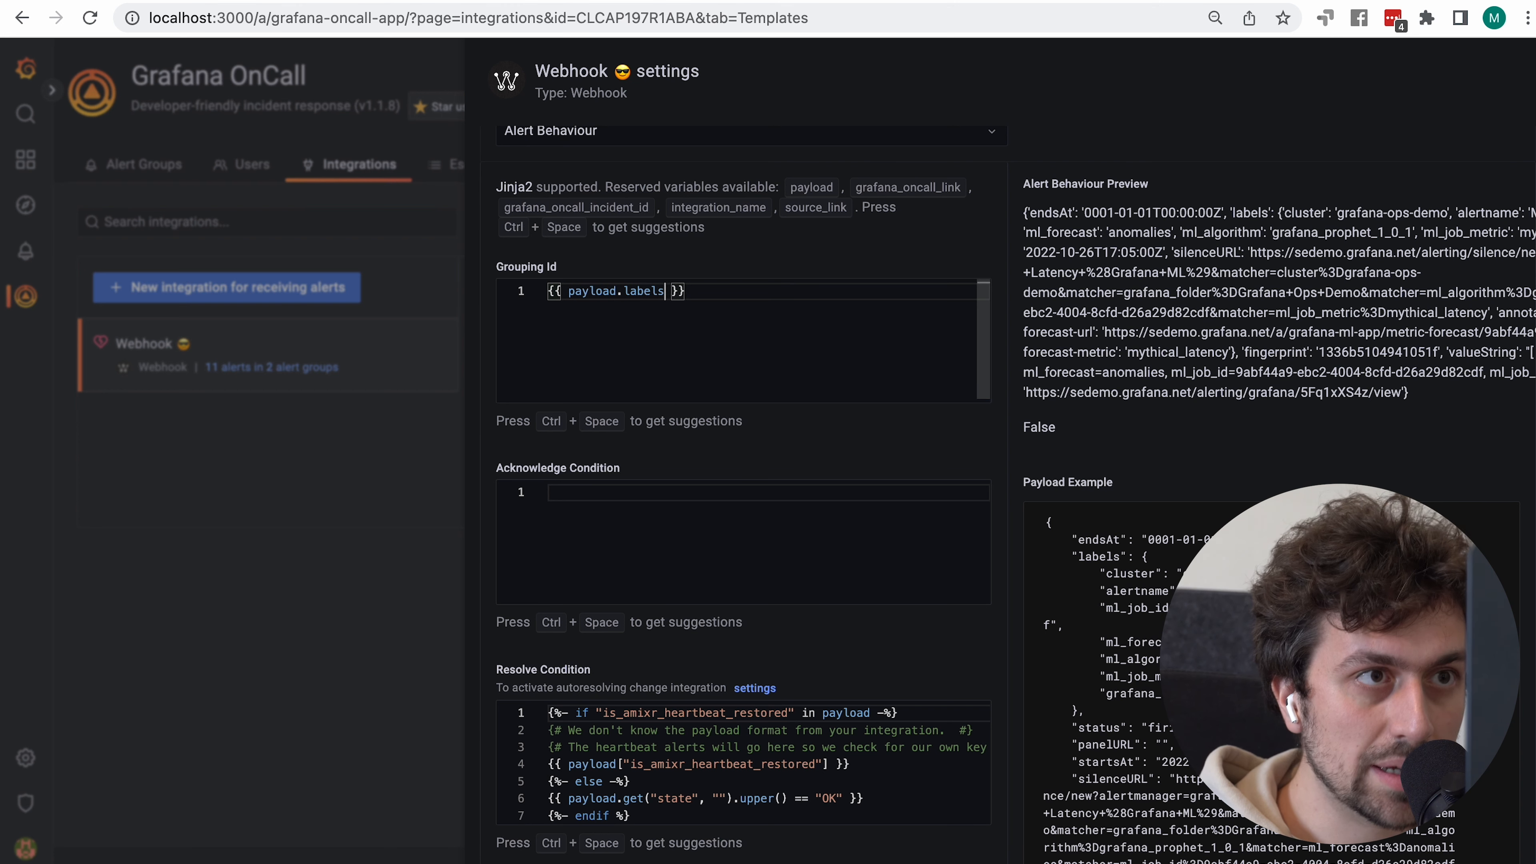
{"action": "type", "text": "cluster"}
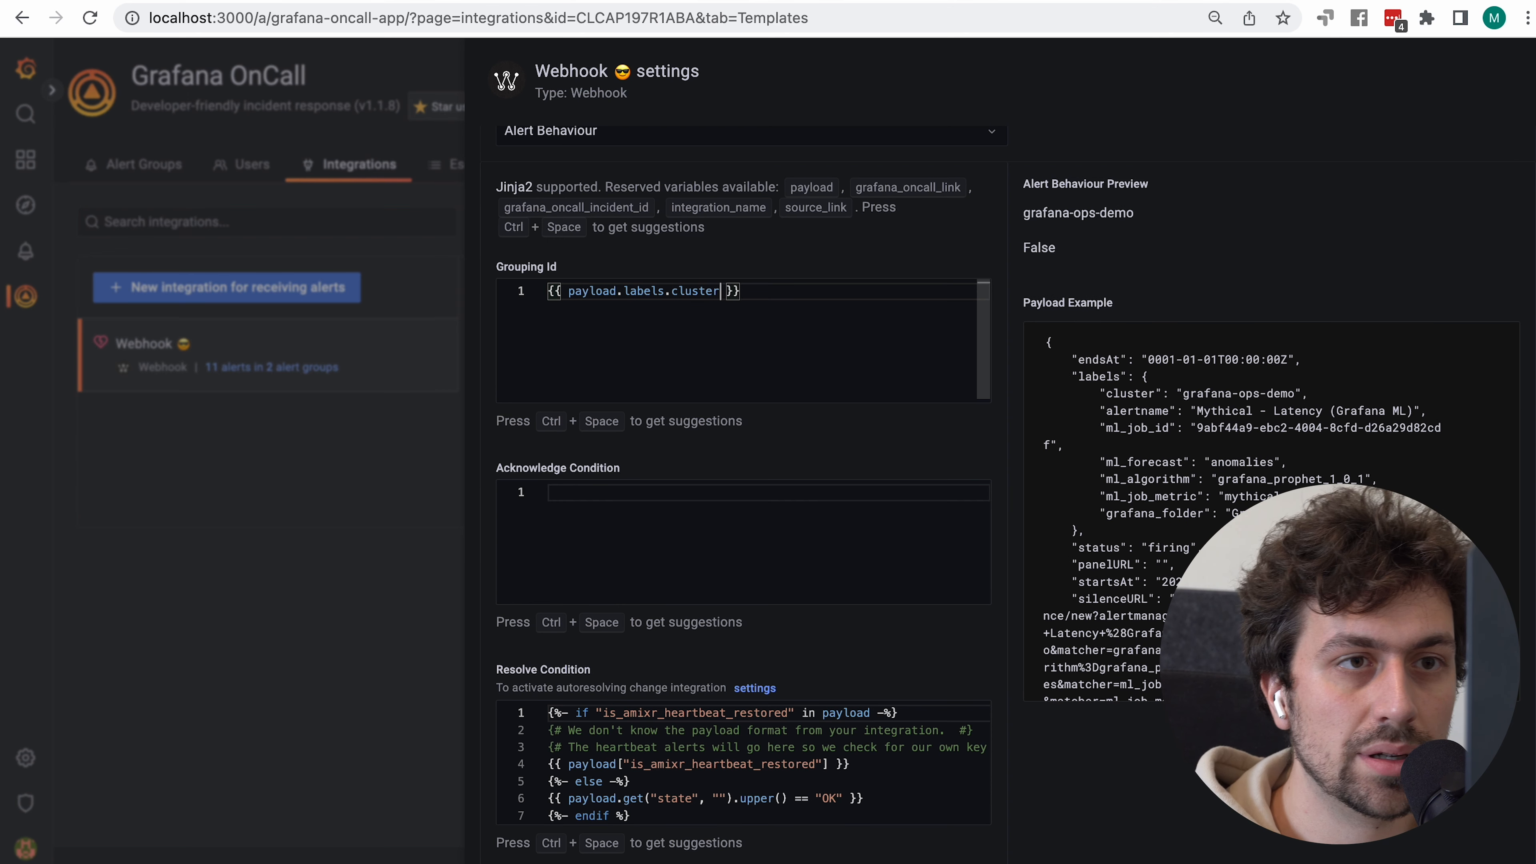
{"action": "scroll", "coordinate": [744, 484], "scroll_direction": "down", "scroll_amount": 3}
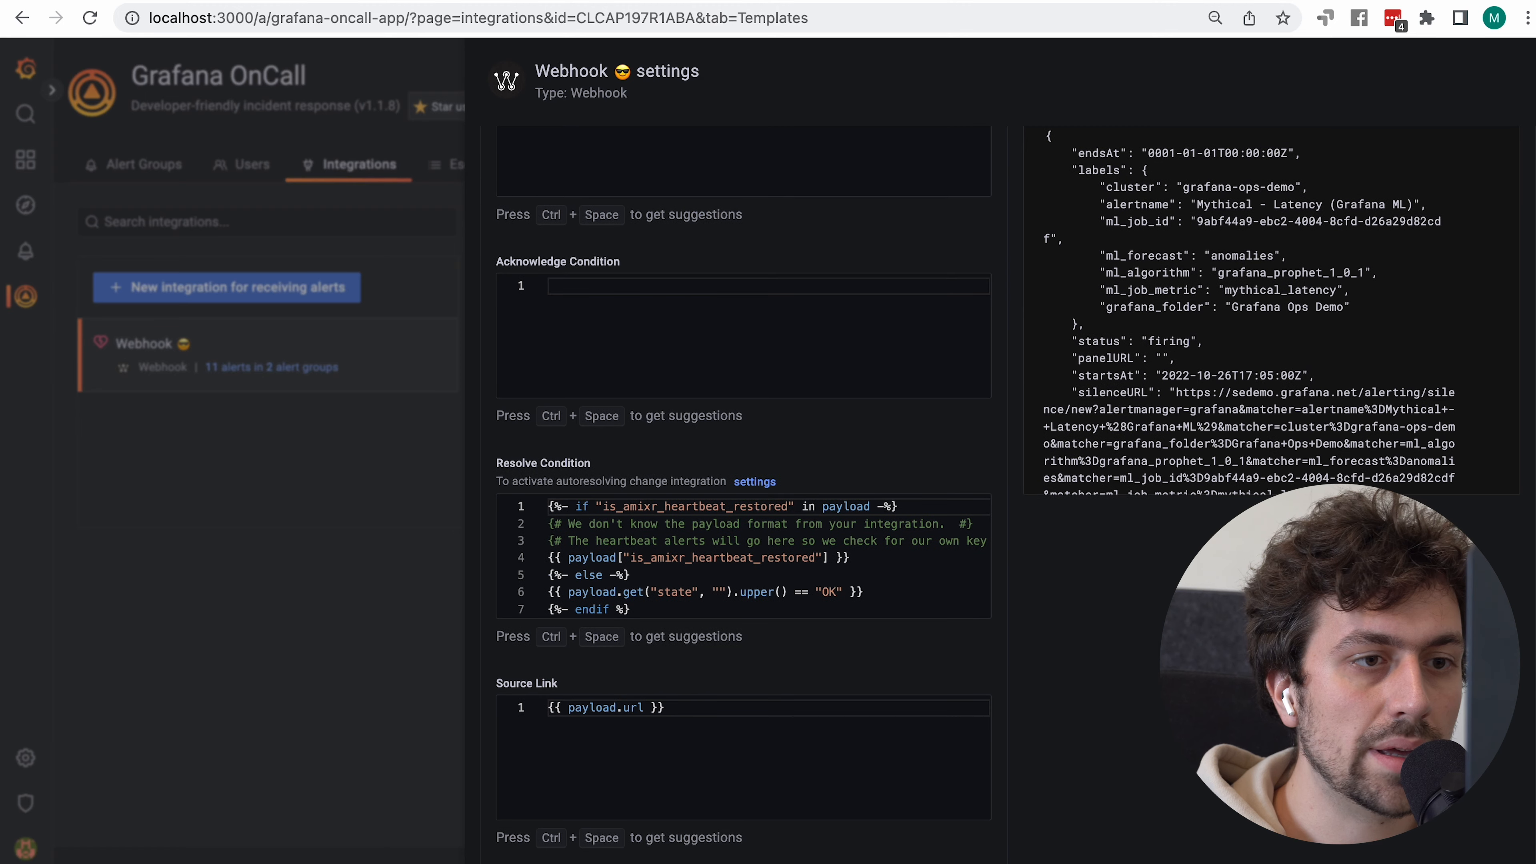
Save the updated templates and resolve alert group #6
{"action": "left_click", "coordinate": [258, 447]}
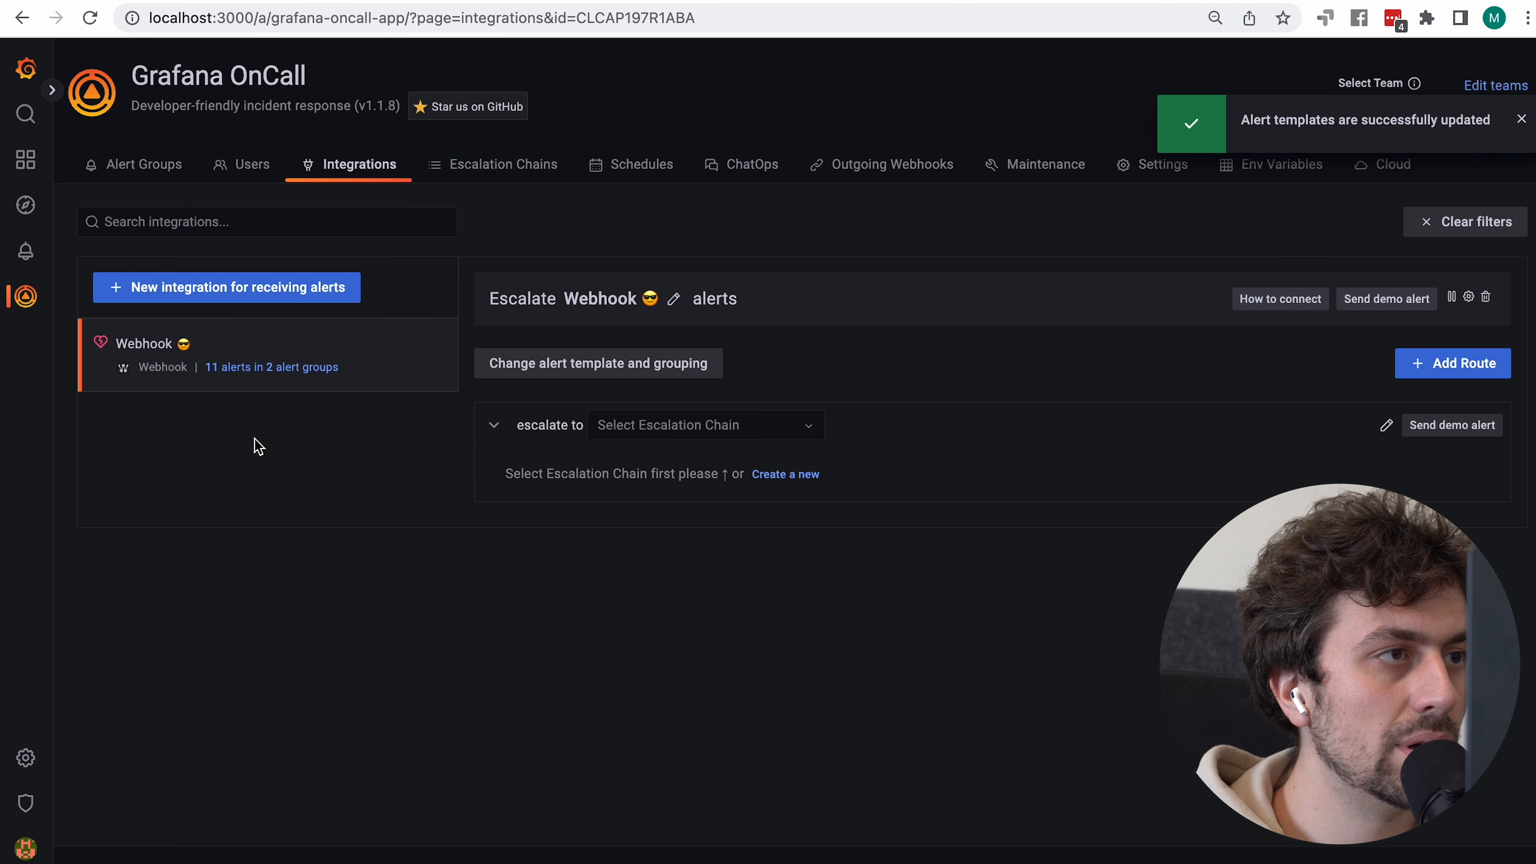
{"action": "left_click", "coordinate": [121, 164]}
{"action": "left_click", "coordinate": [92, 492]}
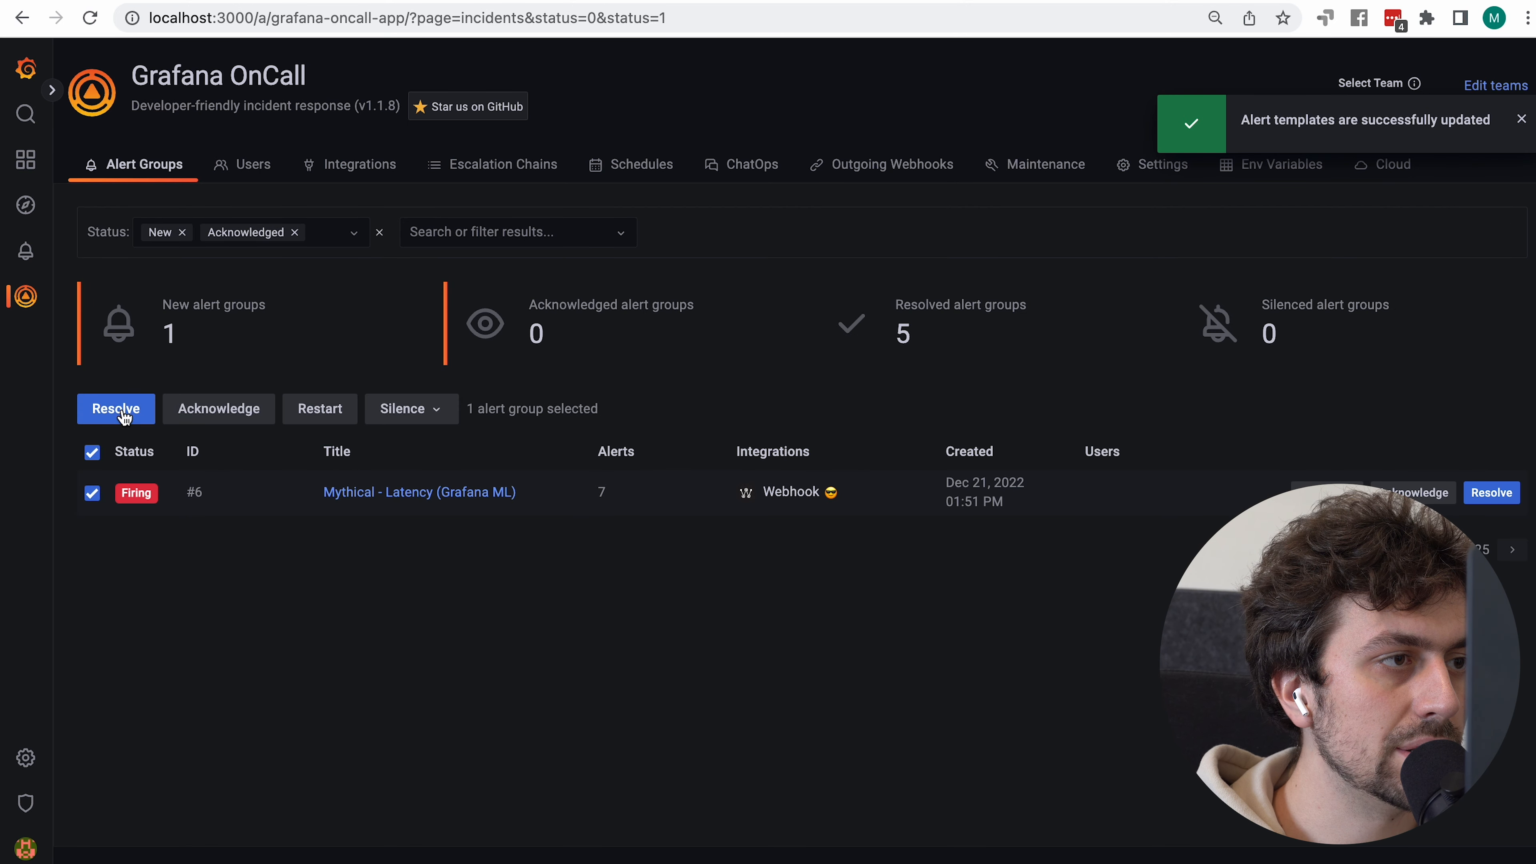
{"action": "left_click", "coordinate": [116, 409]}
Resend the grafana-ops-demo alert payload from Postman several times
{"action": "key", "text": "super+Tab"}
{"action": "key", "text": "super+Tab"}
{"action": "key", "text": "super+Tab"}
{"action": "key", "text": "super+shift+Tab"}
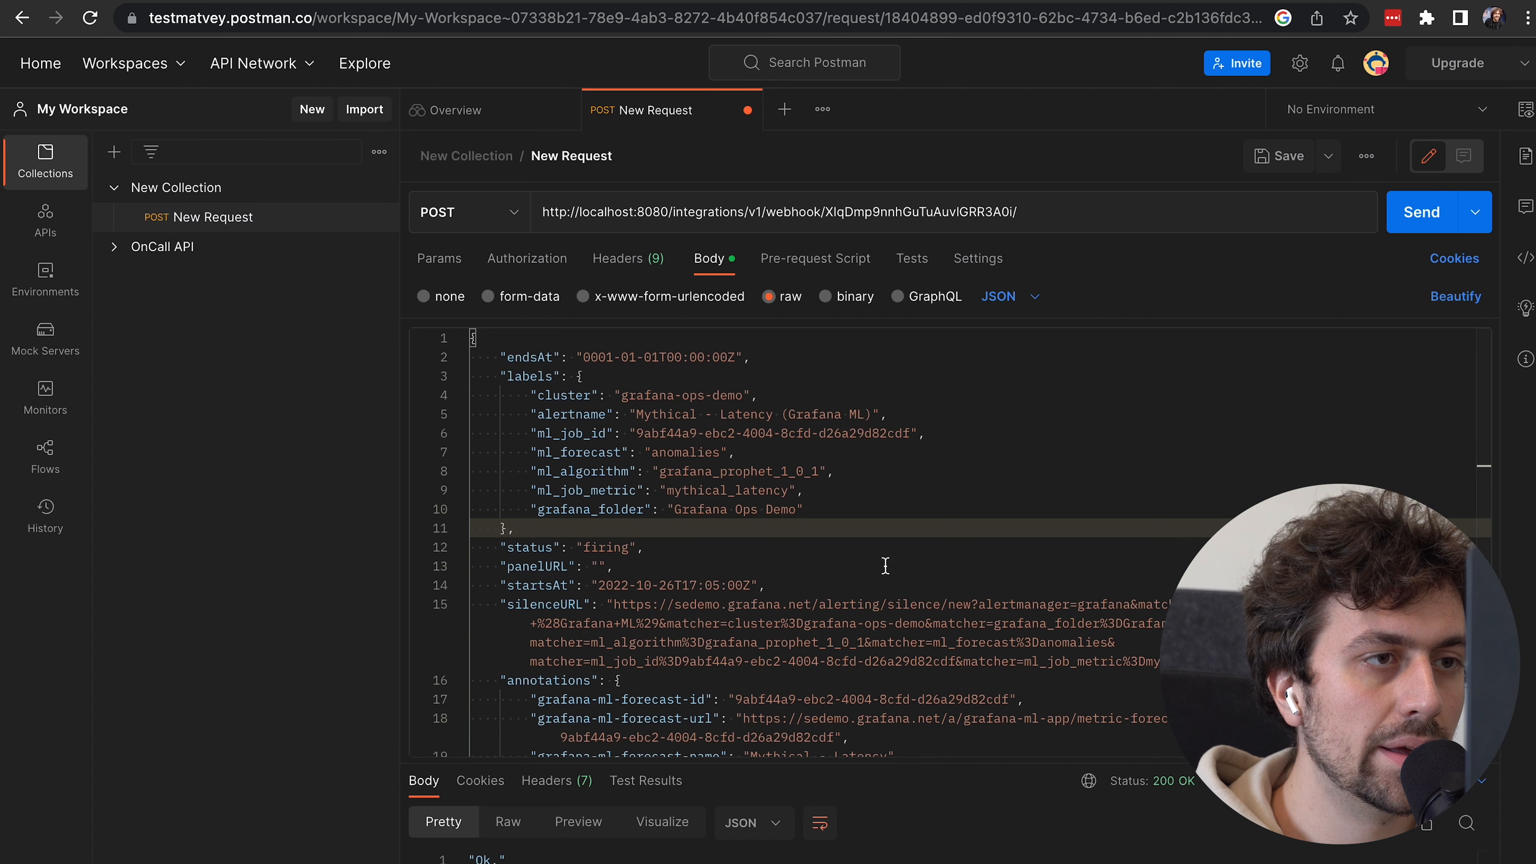
{"action": "left_click", "coordinate": [1425, 220]}
{"action": "key", "text": "super+Tab"}
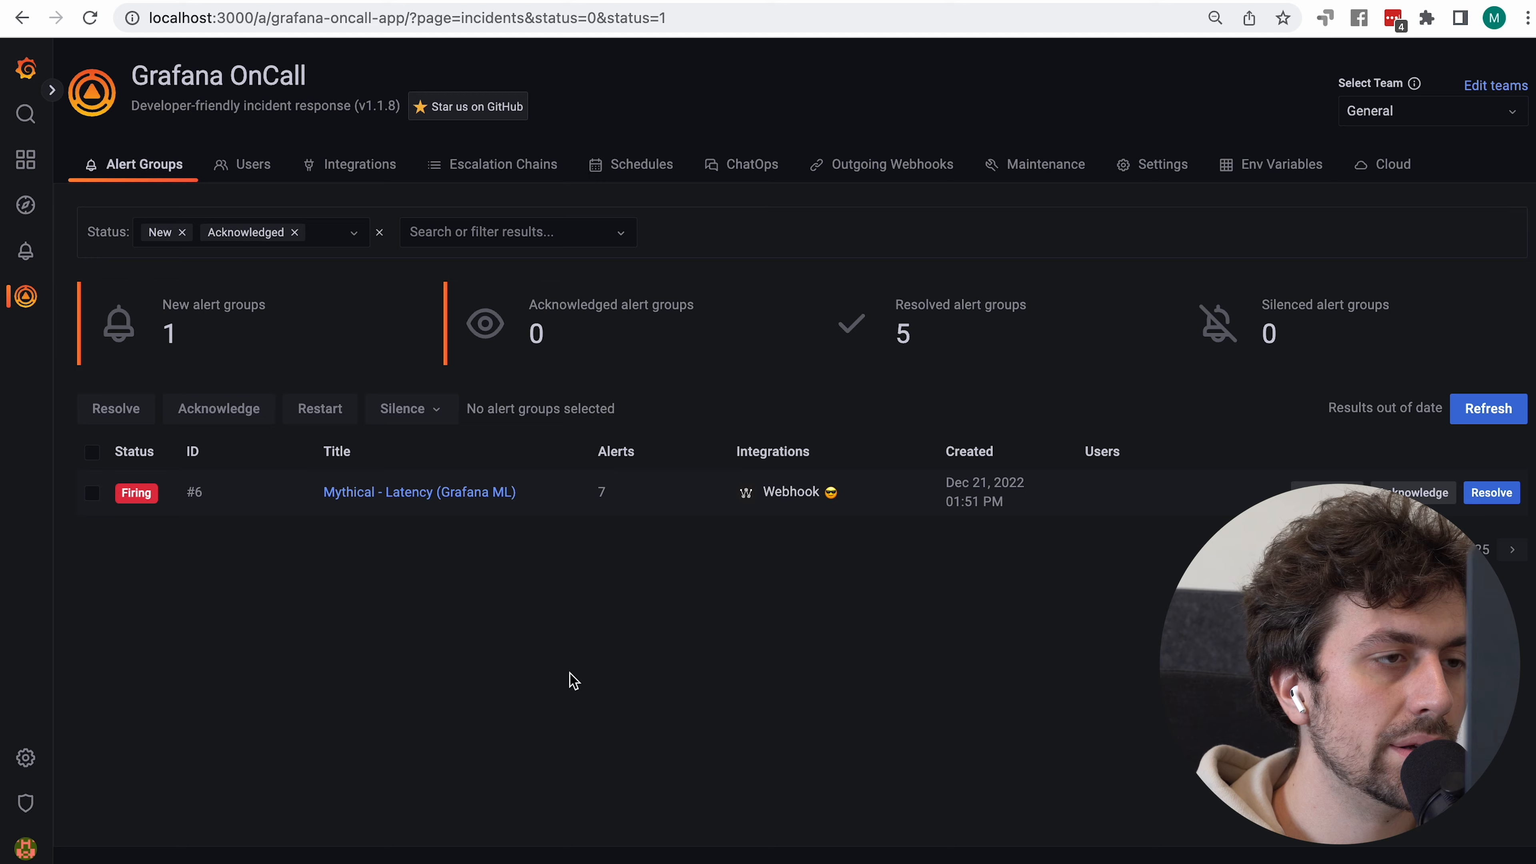
{"action": "key", "text": "super+r"}
{"action": "key", "text": "super+Tab"}
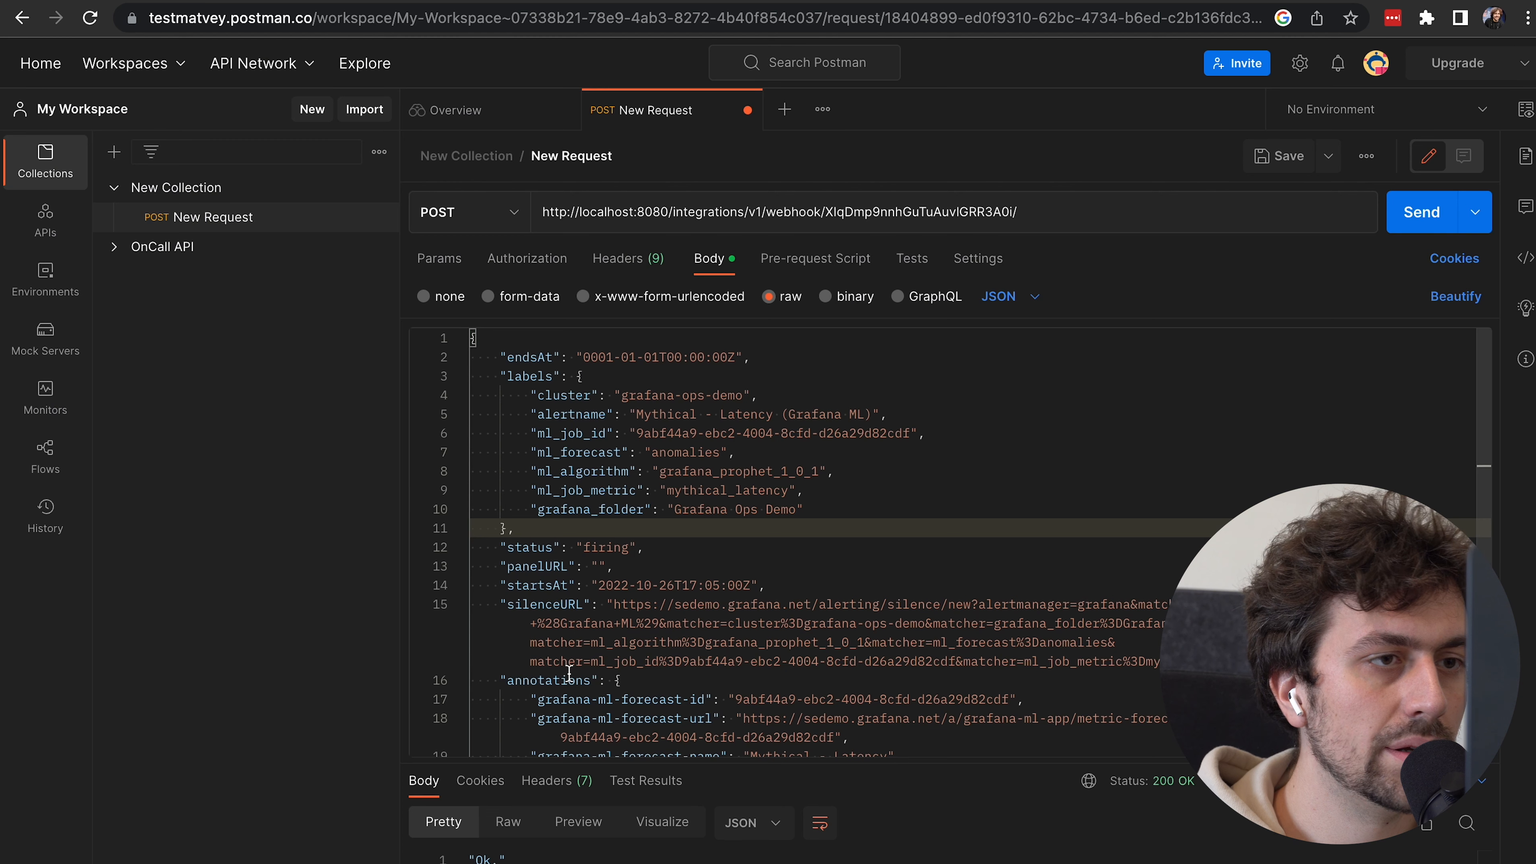
{"action": "left_click", "coordinate": [1434, 219]}
{"action": "left_click", "coordinate": [1434, 219]}
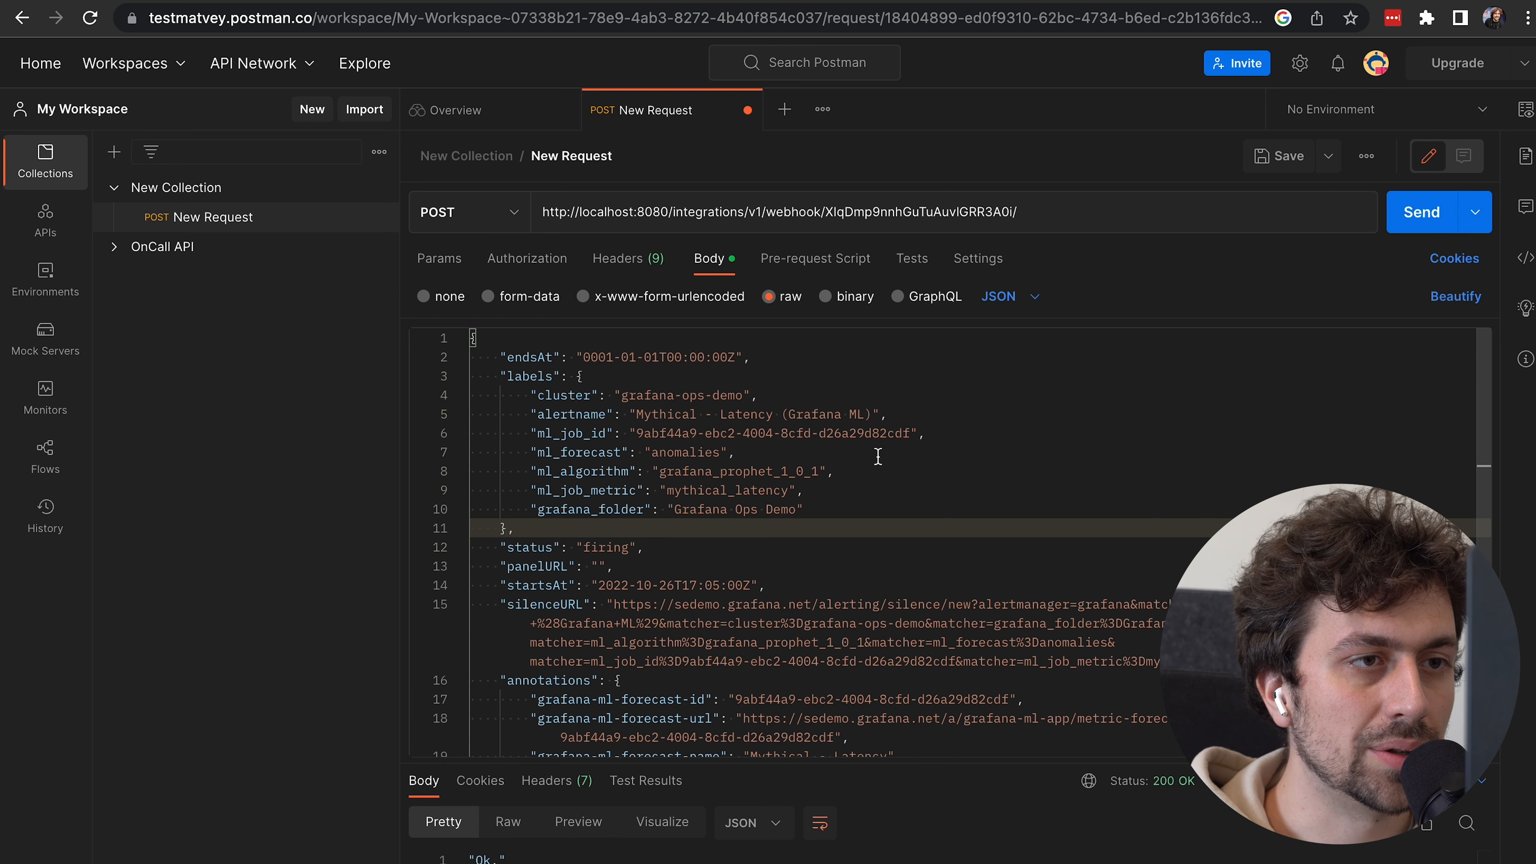
Change the cluster label to grafana-dev-demo, send it three times, and reload OnCall's alert groups
{"action": "left_click", "coordinate": [852, 488]}
{"action": "double_click", "coordinate": [694, 394]}
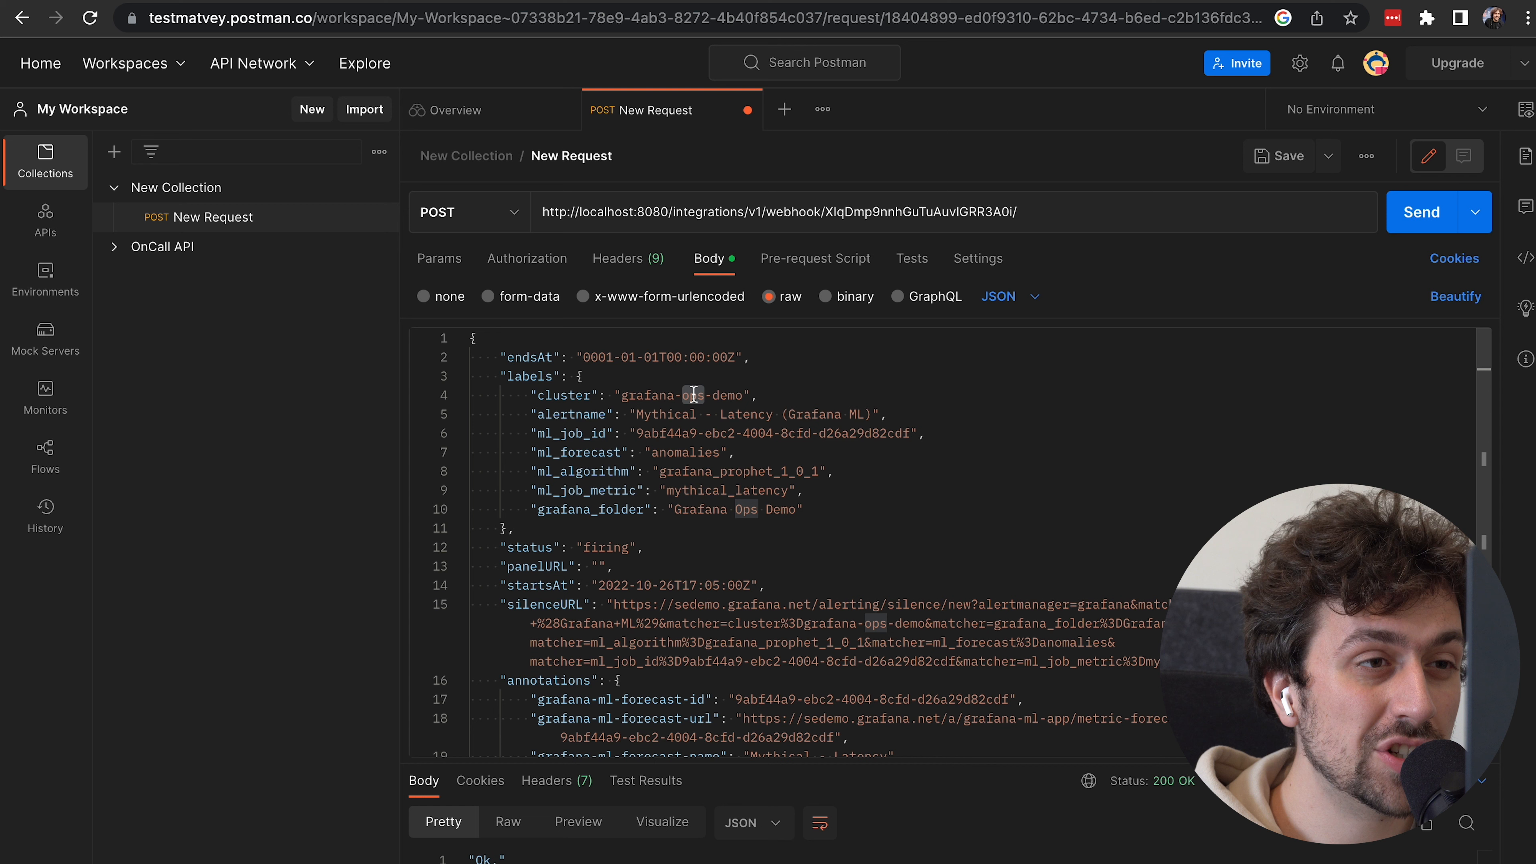
{"action": "type", "text": "dev"}
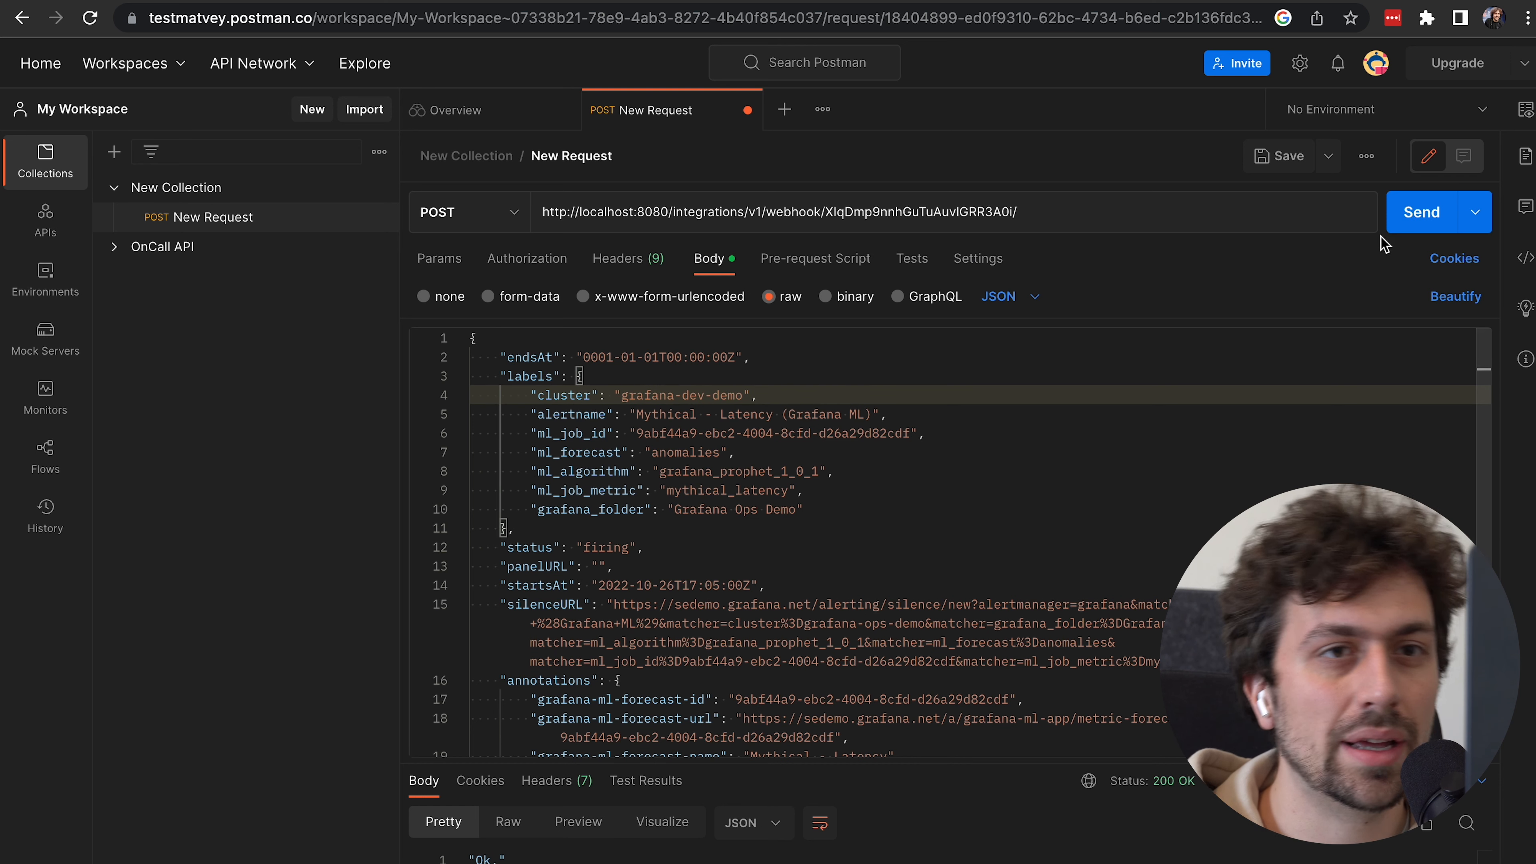
{"action": "left_click", "coordinate": [1404, 219]}
{"action": "left_click", "coordinate": [1404, 220]}
{"action": "left_click", "coordinate": [1403, 218]}
{"action": "key", "text": "super+grave"}
{"action": "key", "text": "super+r"}
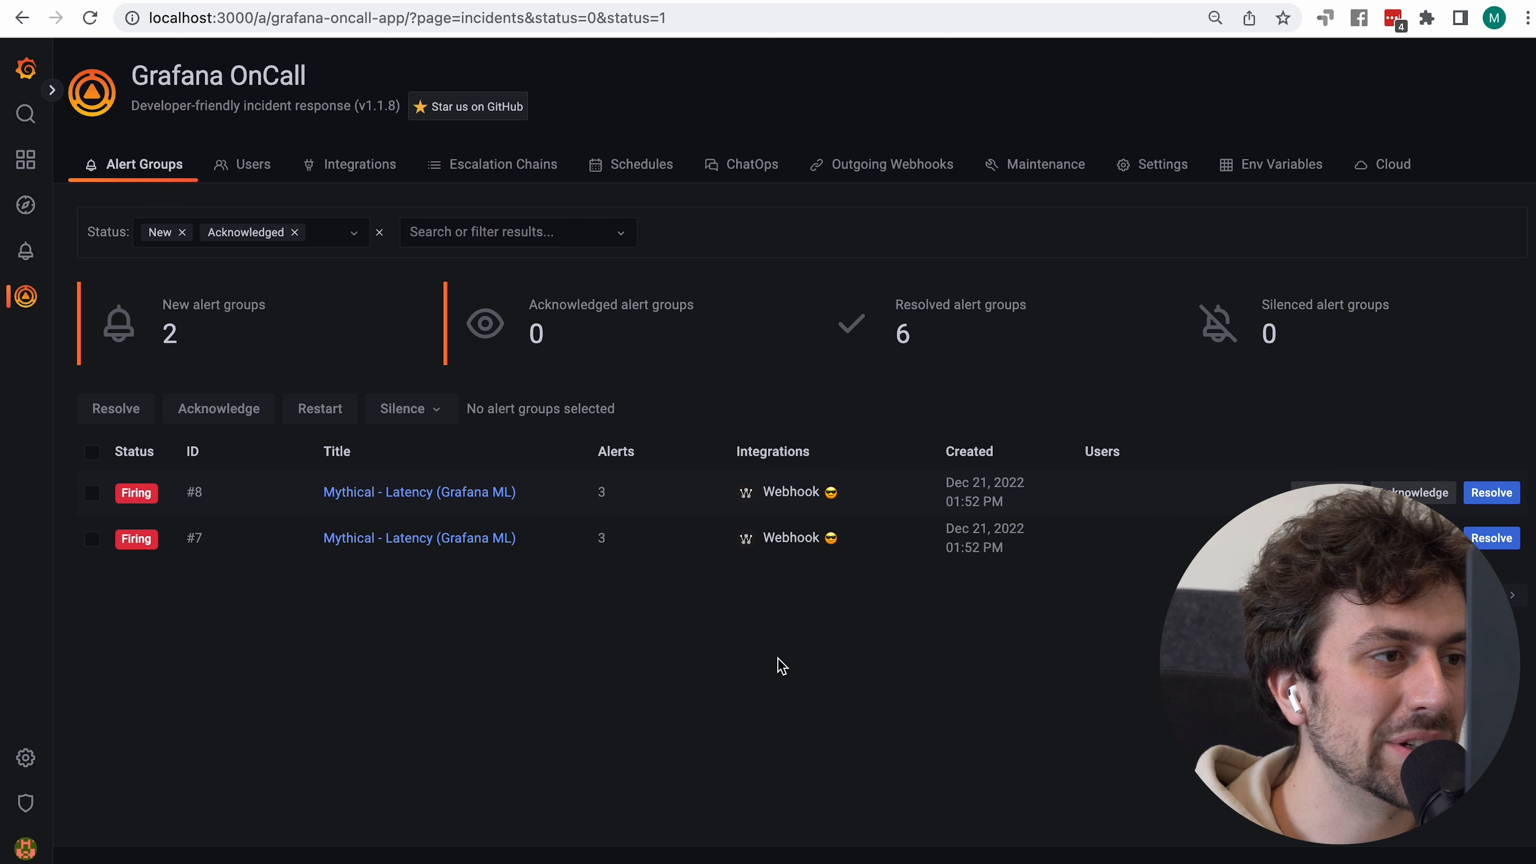
Go to Integrations and open the Webhook integration's Alert Templates
{"action": "left_click", "coordinate": [323, 177]}
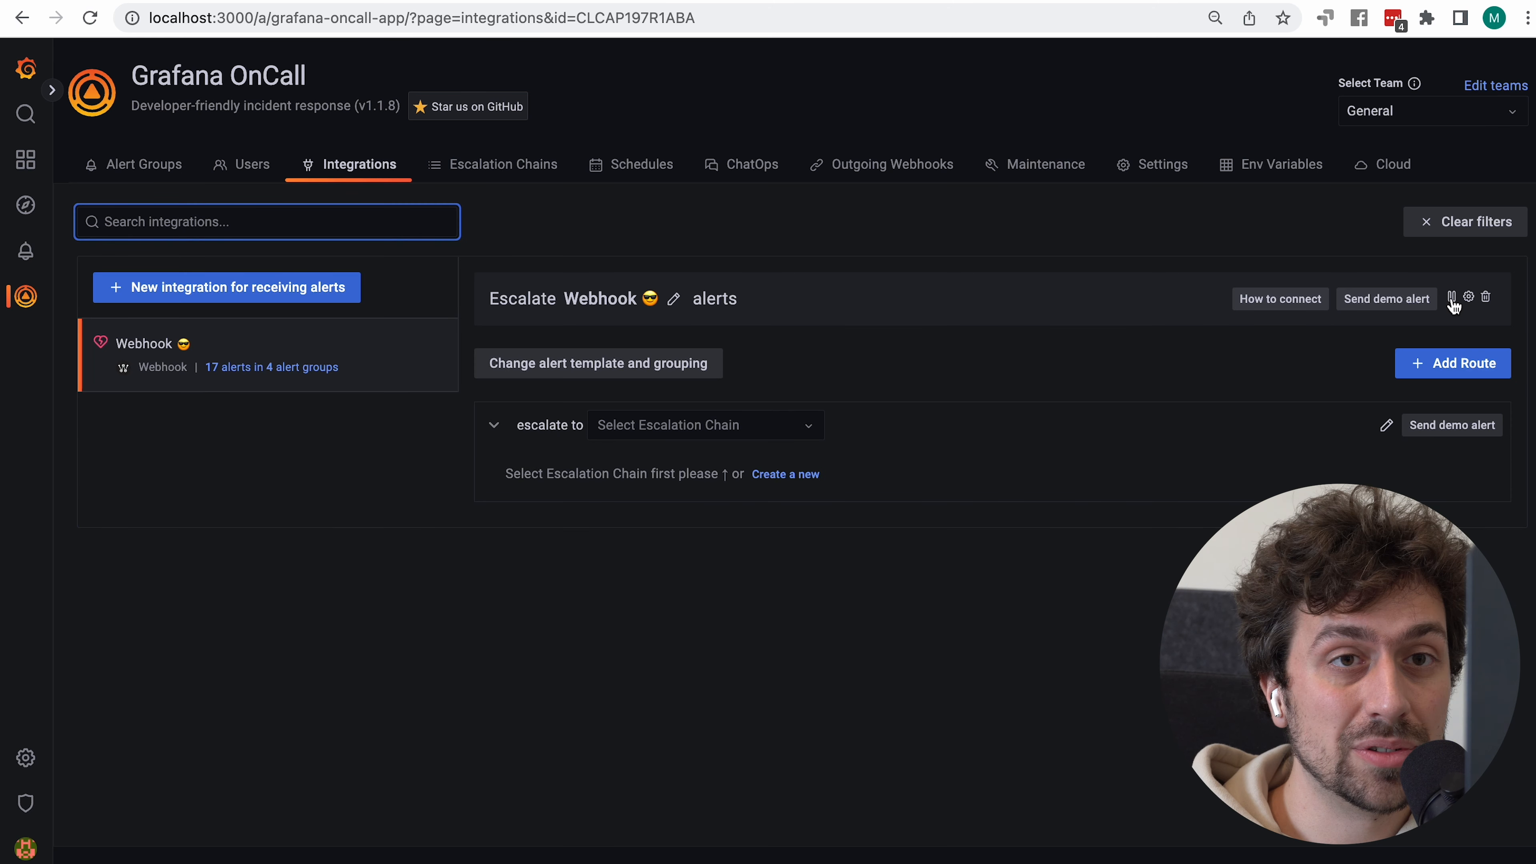
{"action": "left_click", "coordinate": [1468, 297]}
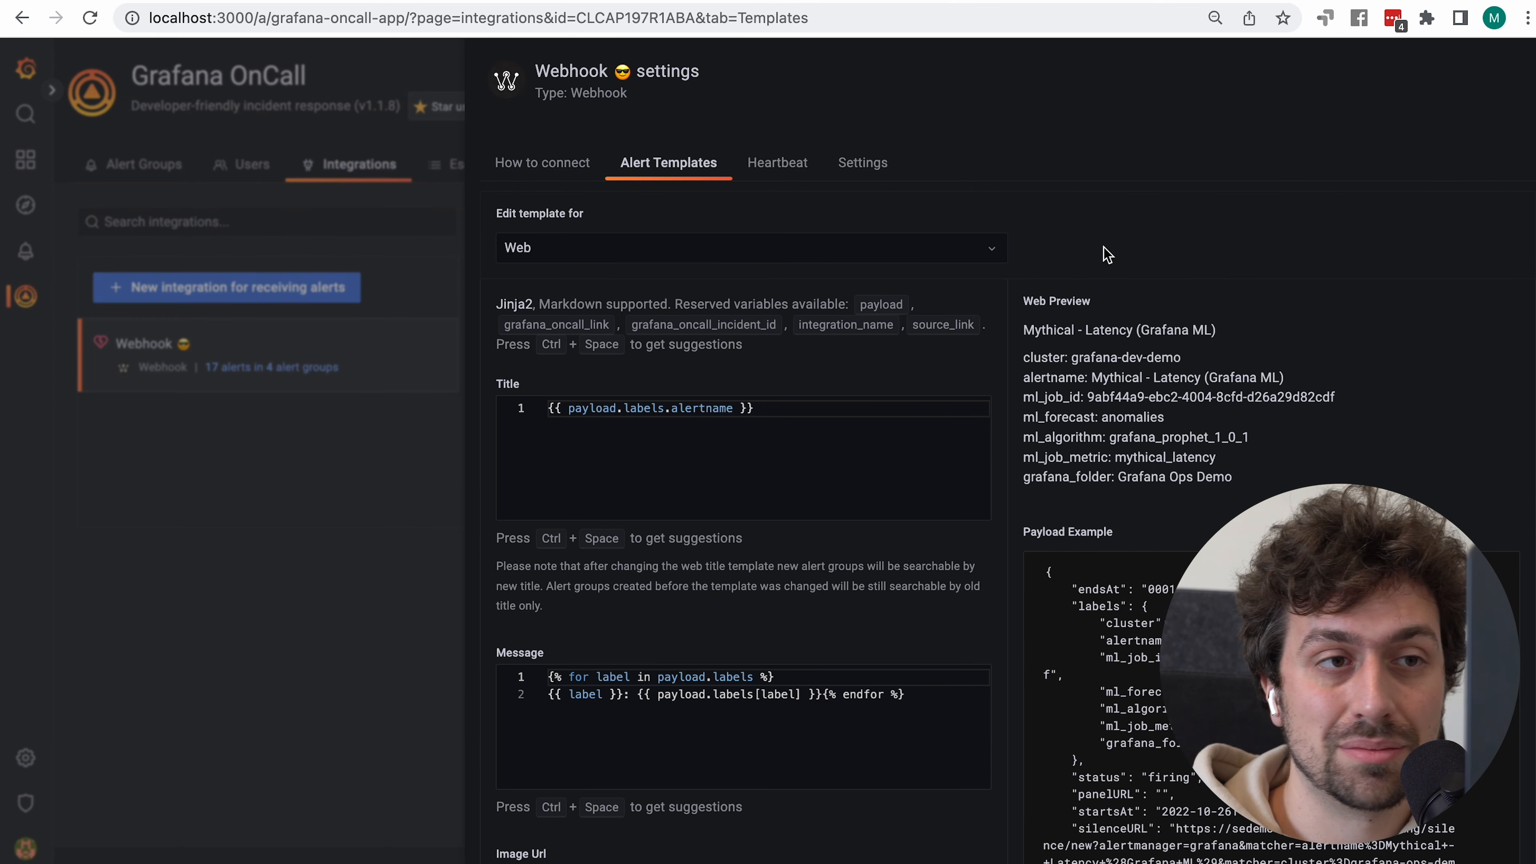